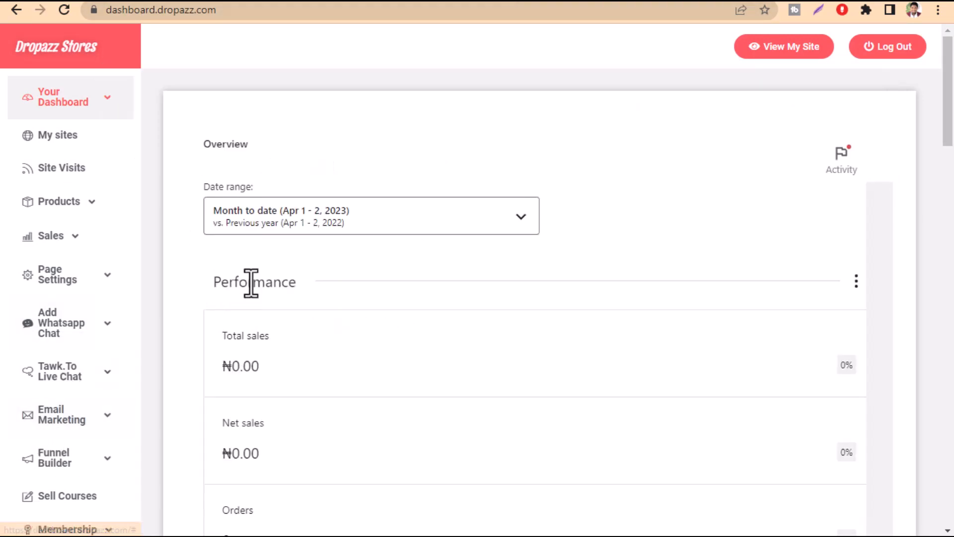
Open the store's product categories page in a new browser tab
scroll(216, 313, down, 4)
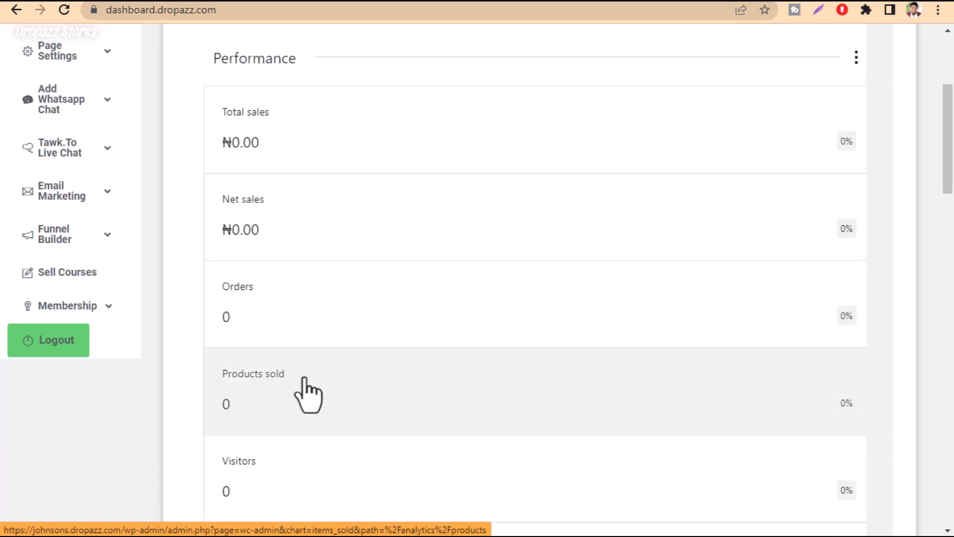
scroll(312, 393, up, 4)
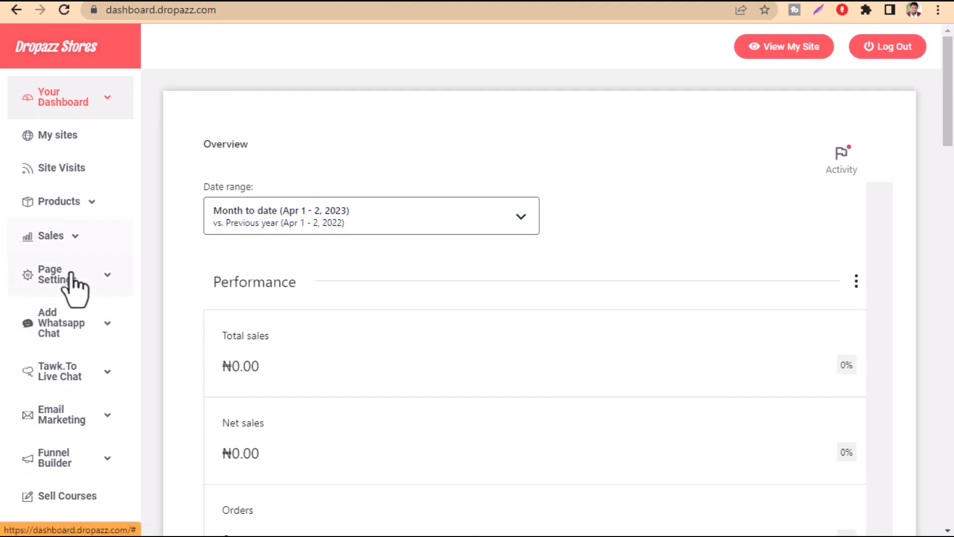
click(91, 211)
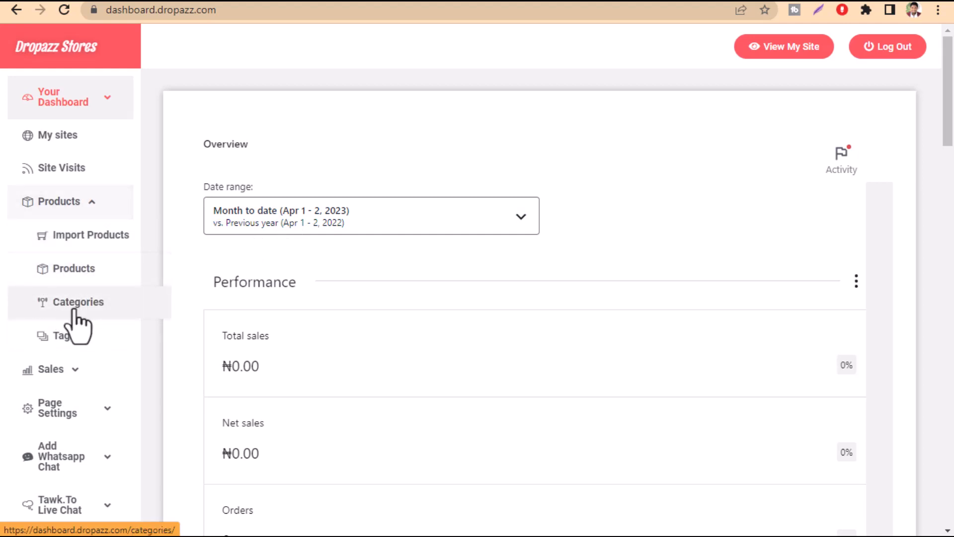
right_click(74, 308)
click(126, 320)
click(522, 1)
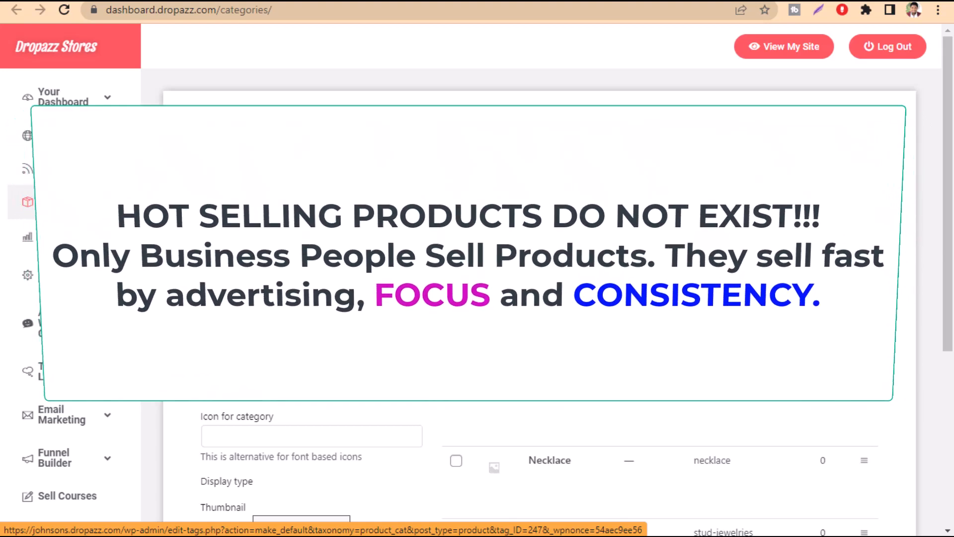
Add a new product category named Earring
click(86, 209)
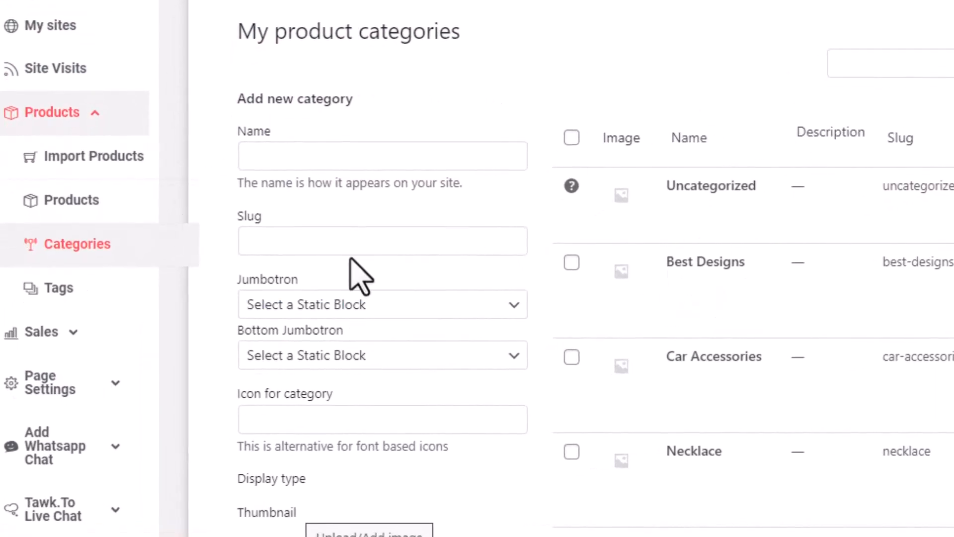
click(280, 167)
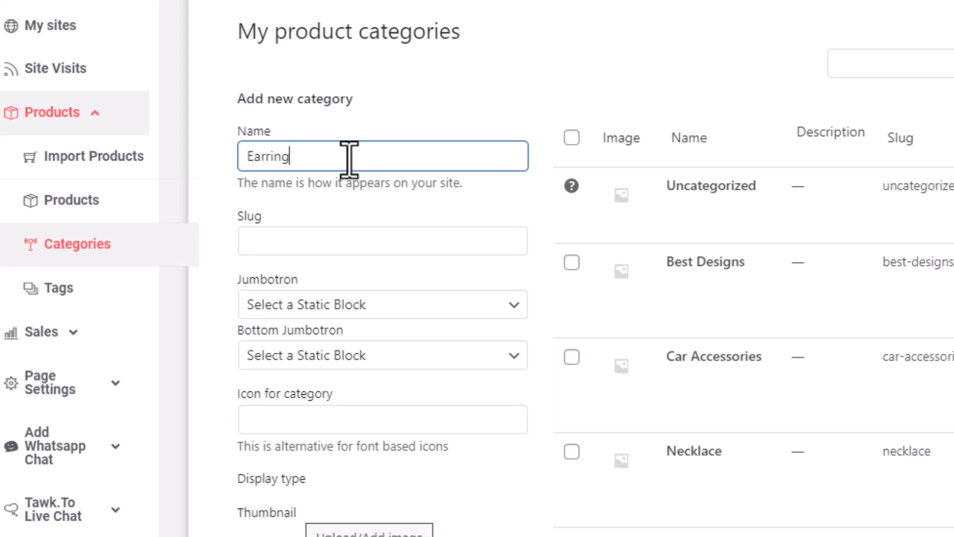
drag(347, 153, 192, 181)
scroll(496, 300, down, 6)
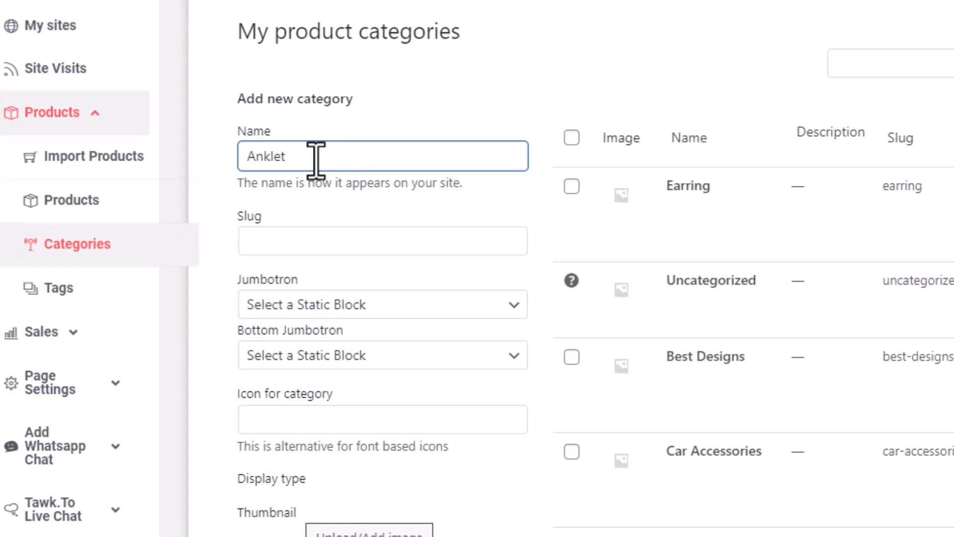
Add a new product category named Anklet
scroll(322, 164, down, 8)
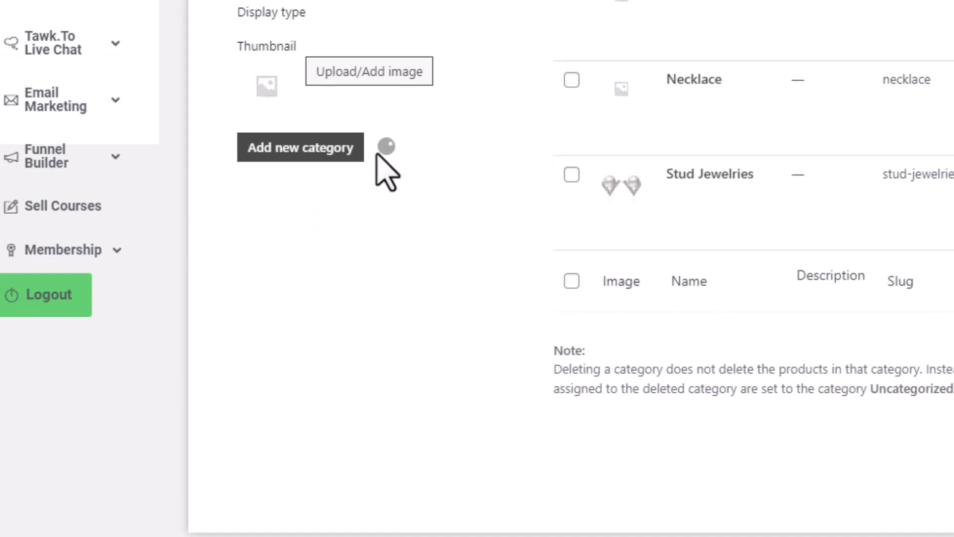
scroll(587, 287, up, 6)
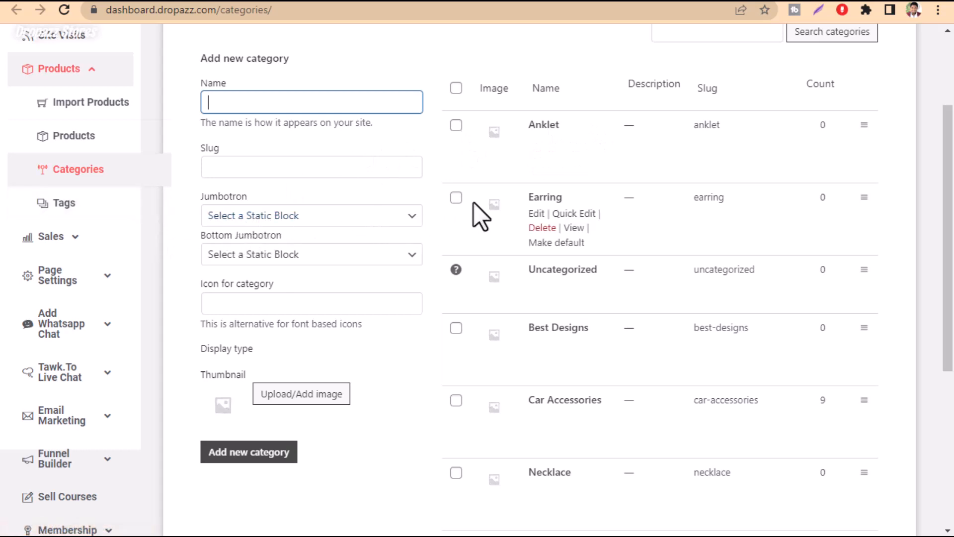
scroll(473, 202, up, 3)
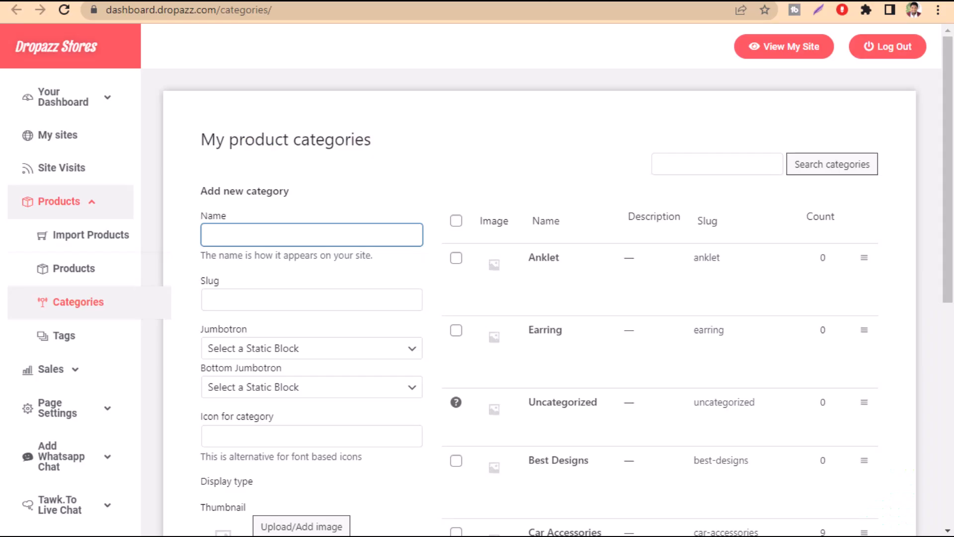
scroll(39, 465, down, 5)
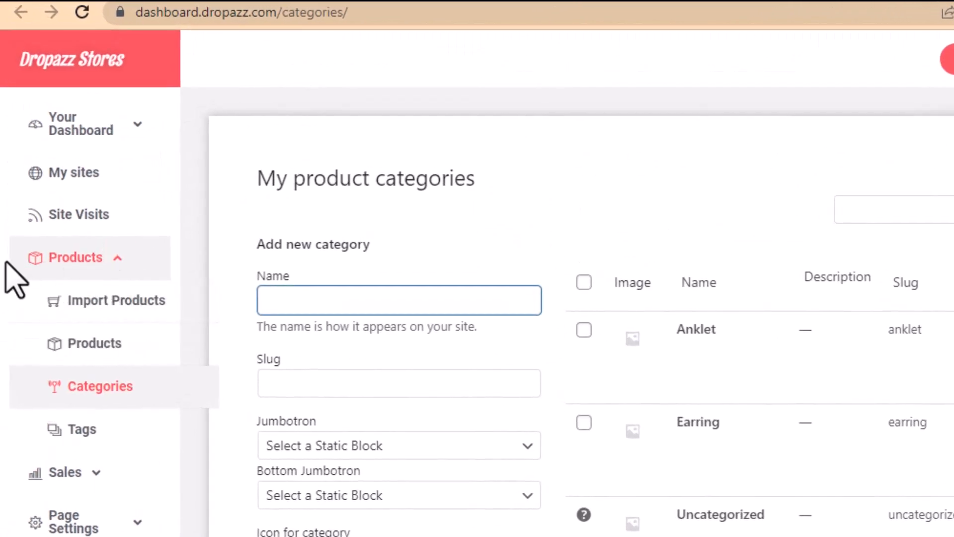
Open the Import Products page and start adding a new REST API key
click(76, 312)
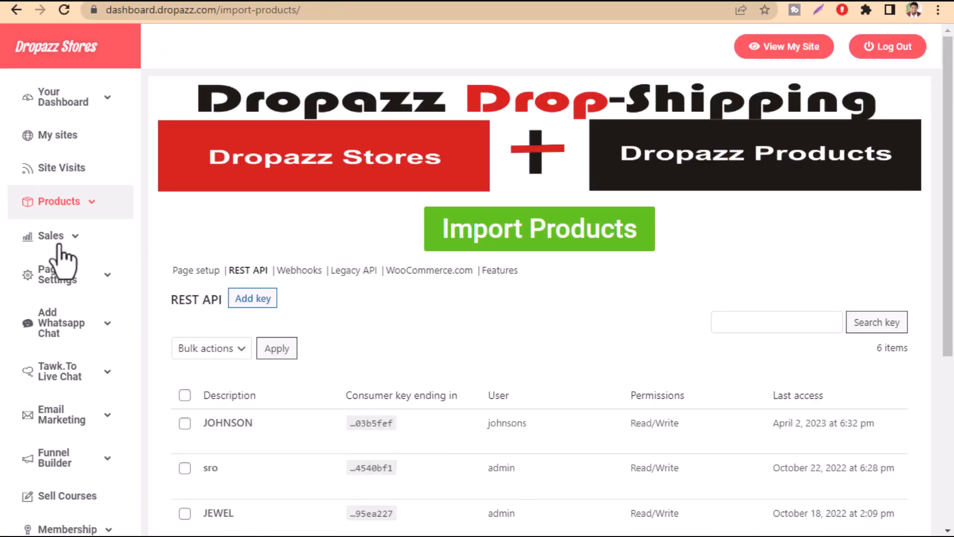
click(251, 298)
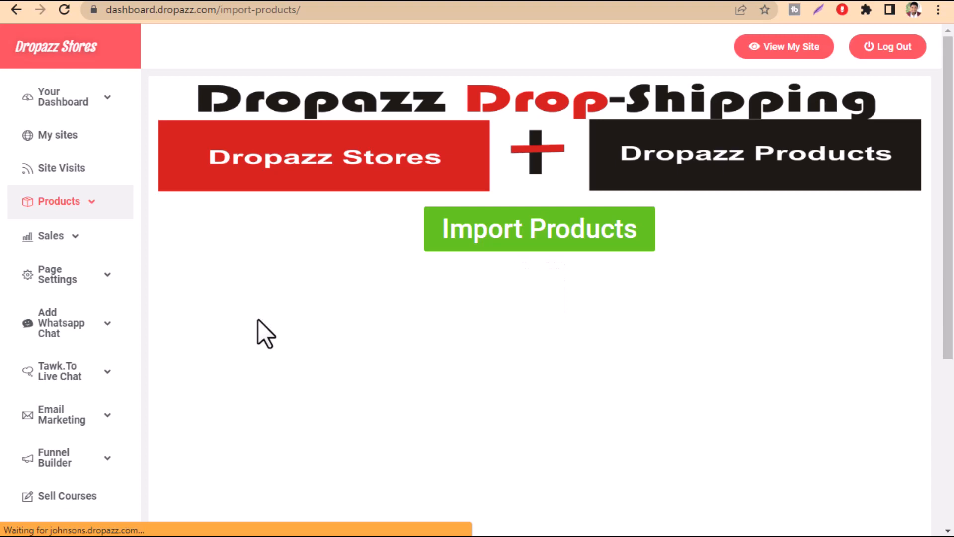
scroll(348, 382, down, 3)
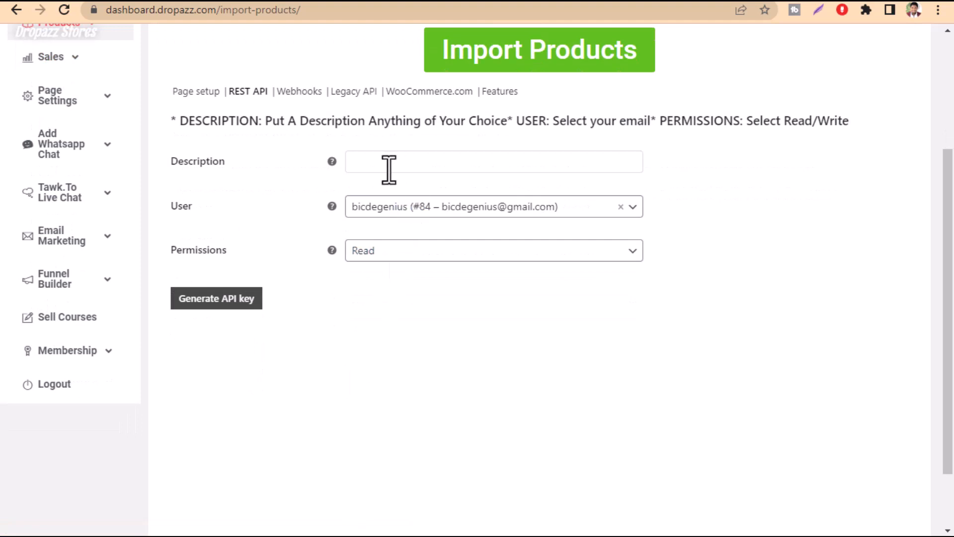
scroll(351, 237, down, 1)
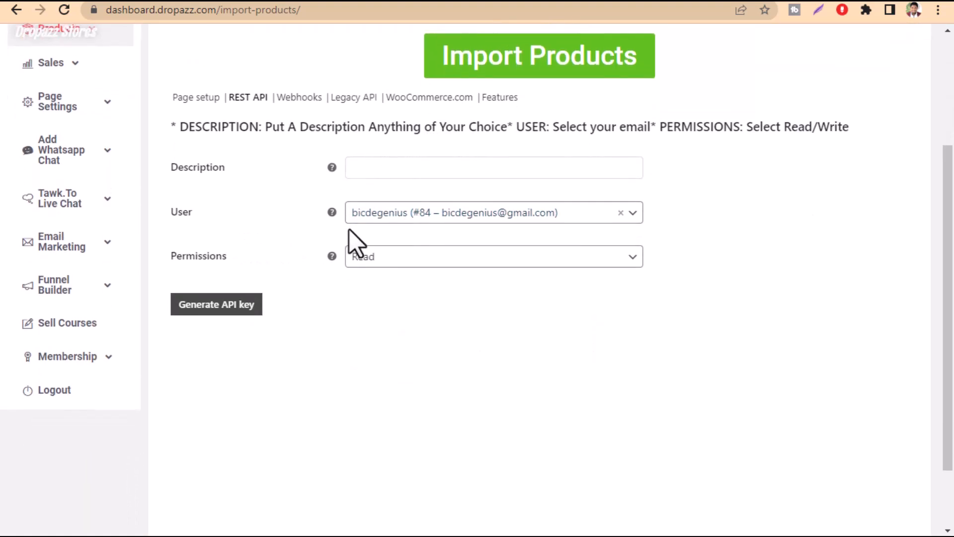
Generate an API key with the description USA JEWELRY and Read/Write permissions
scroll(393, 236, up, 2)
click(391, 236)
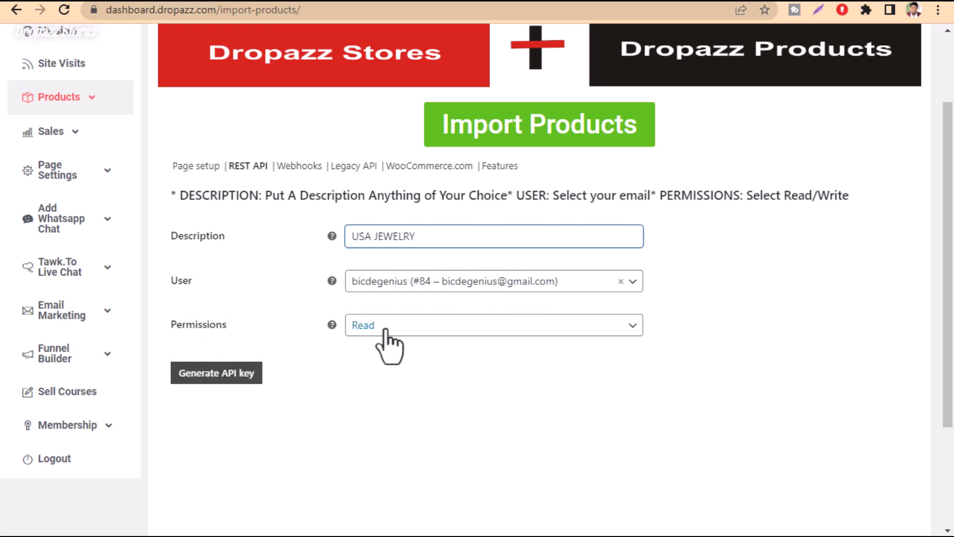
click(455, 325)
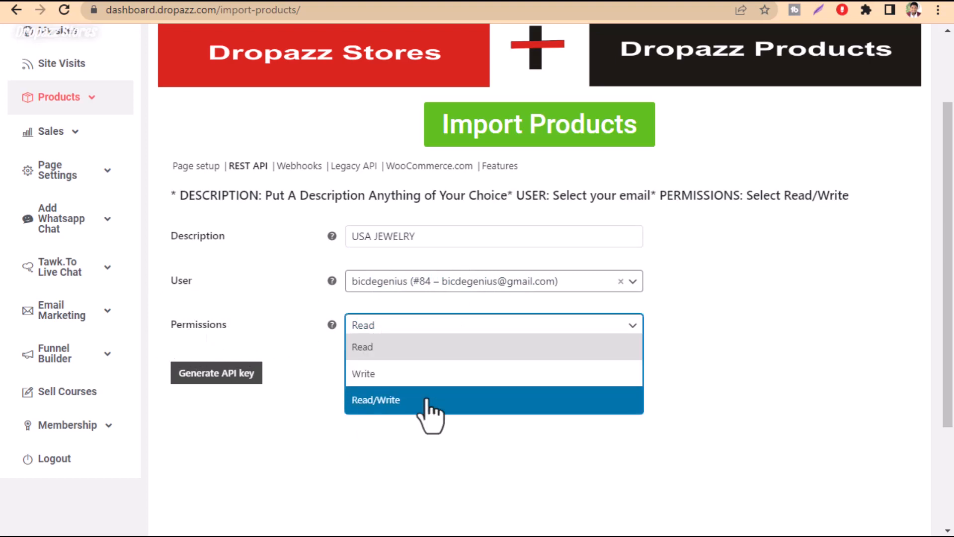
click(388, 400)
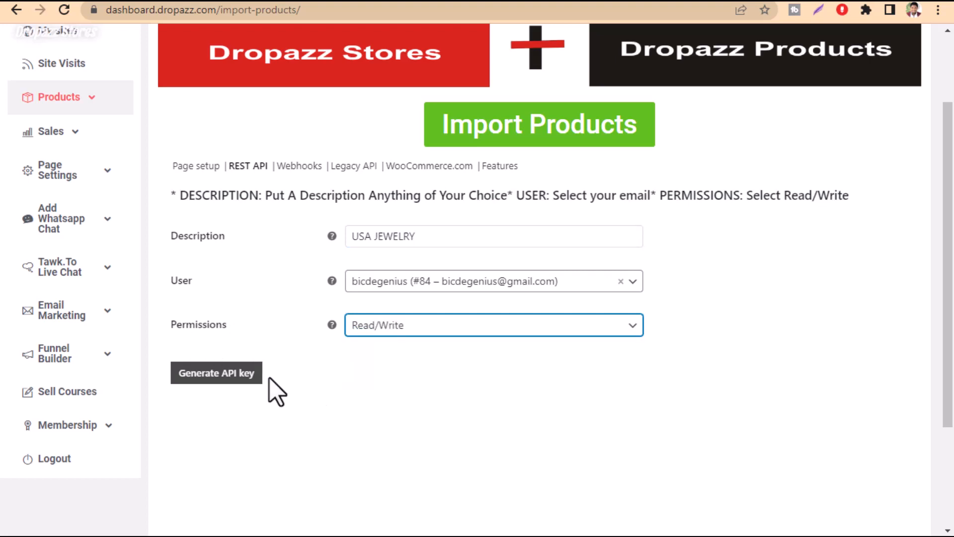
click(220, 375)
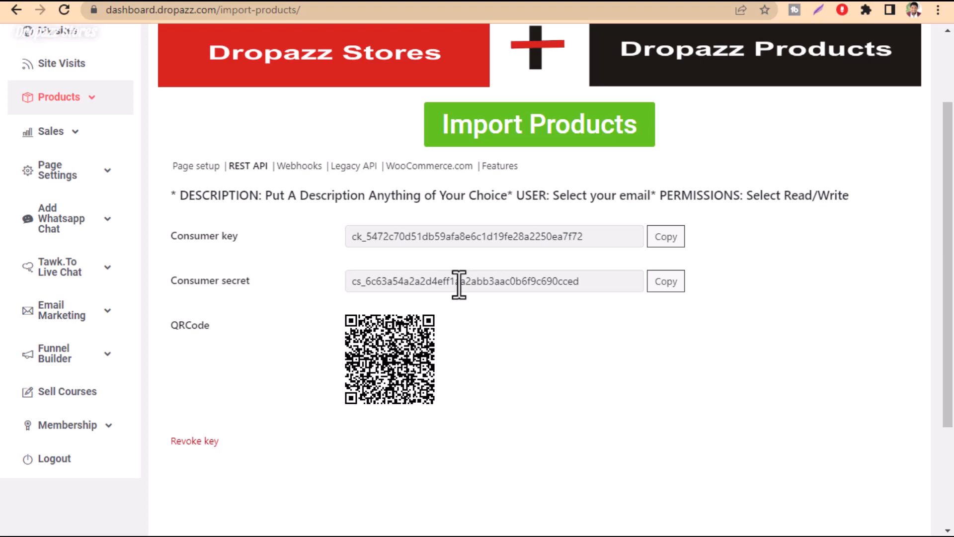
Copy the link address of the store's public website
scroll(459, 285, up, 2)
drag(177, 311, 239, 312)
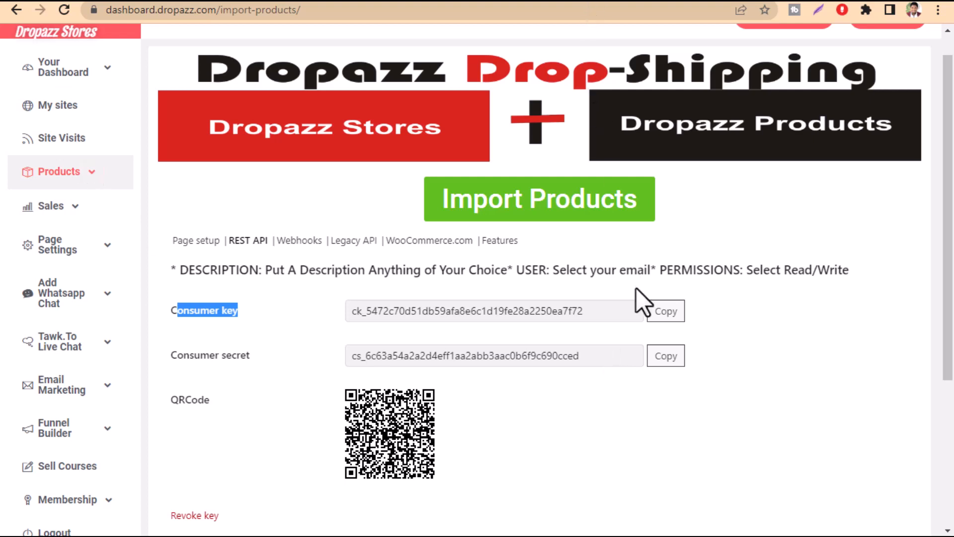
scroll(636, 290, up, 1)
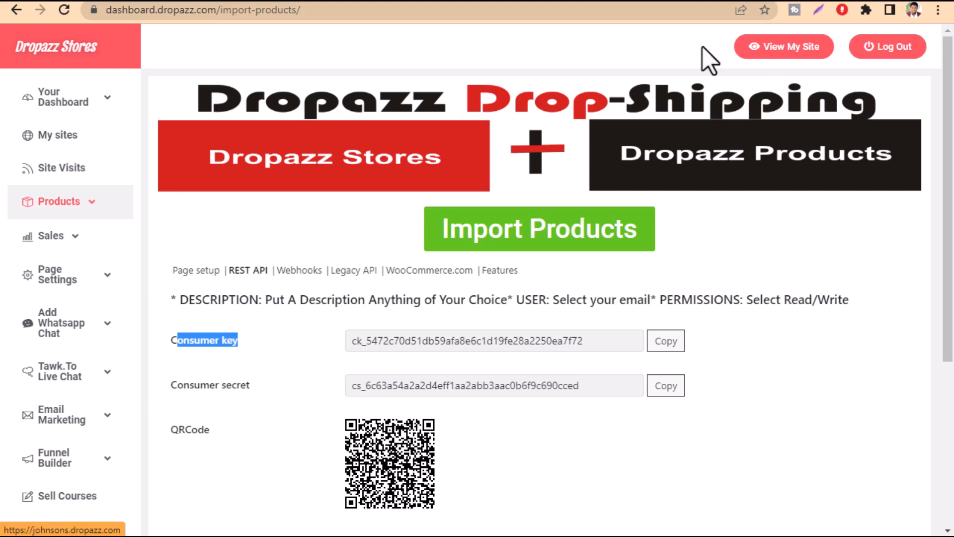
right_click(770, 51)
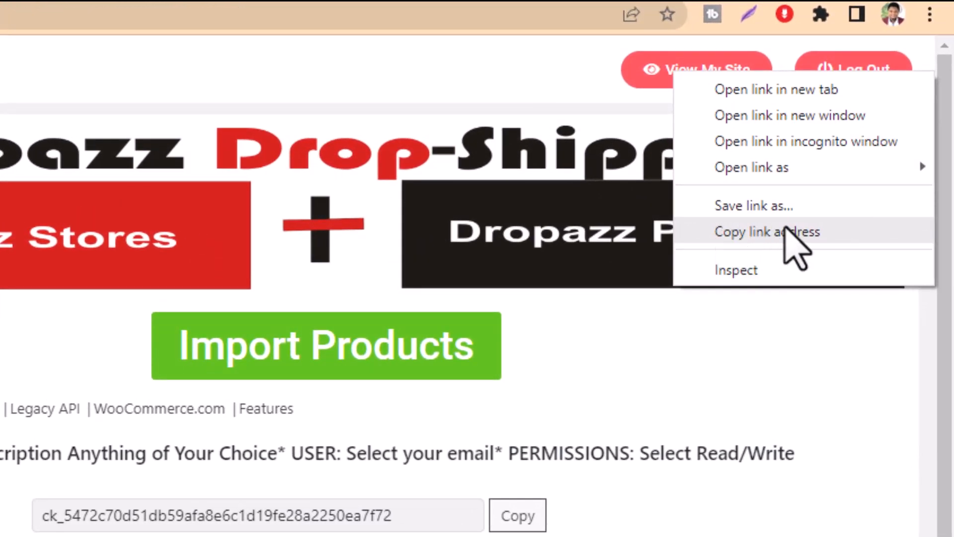
click(768, 232)
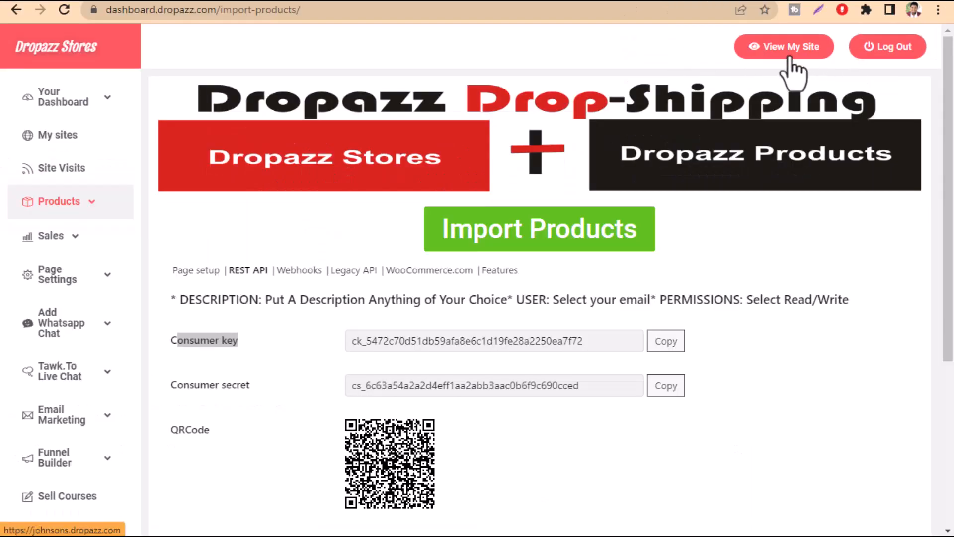
right_click(789, 58)
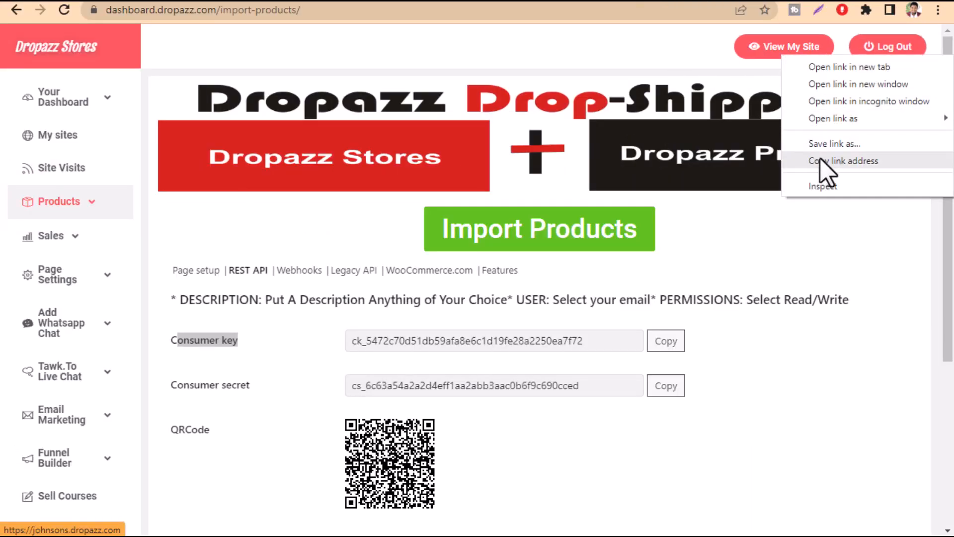
click(603, 61)
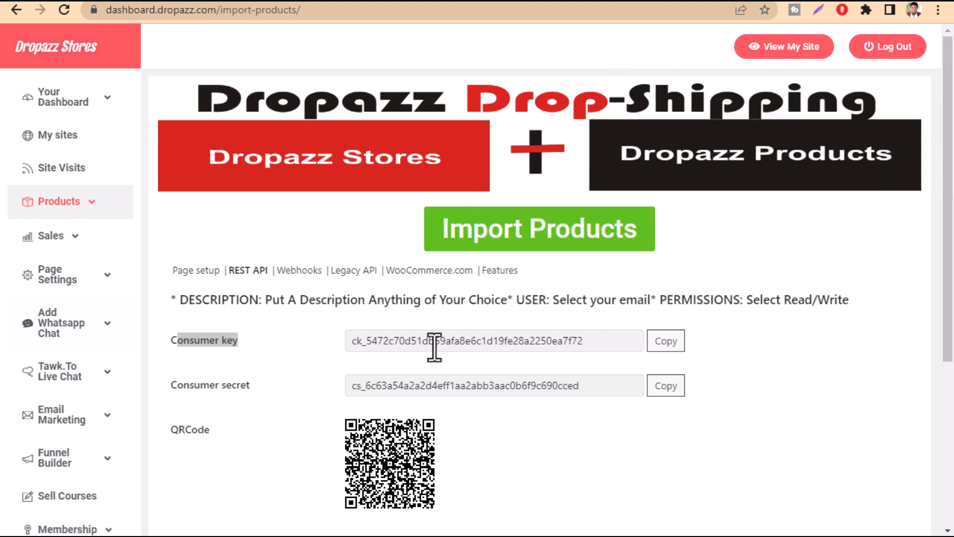
Switch to the Dropazz app and open the Integrate Store form from the integrated stores page
click(93, 204)
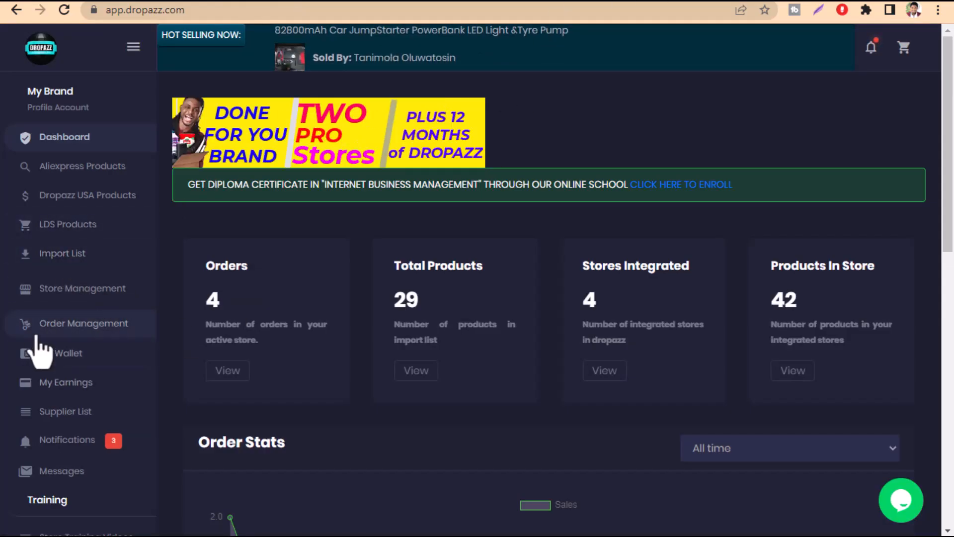
click(49, 291)
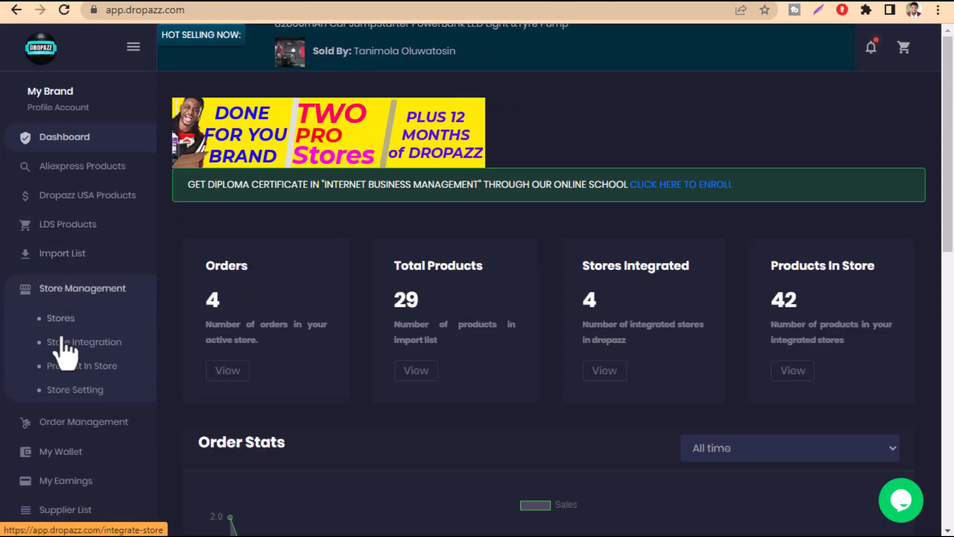
click(44, 319)
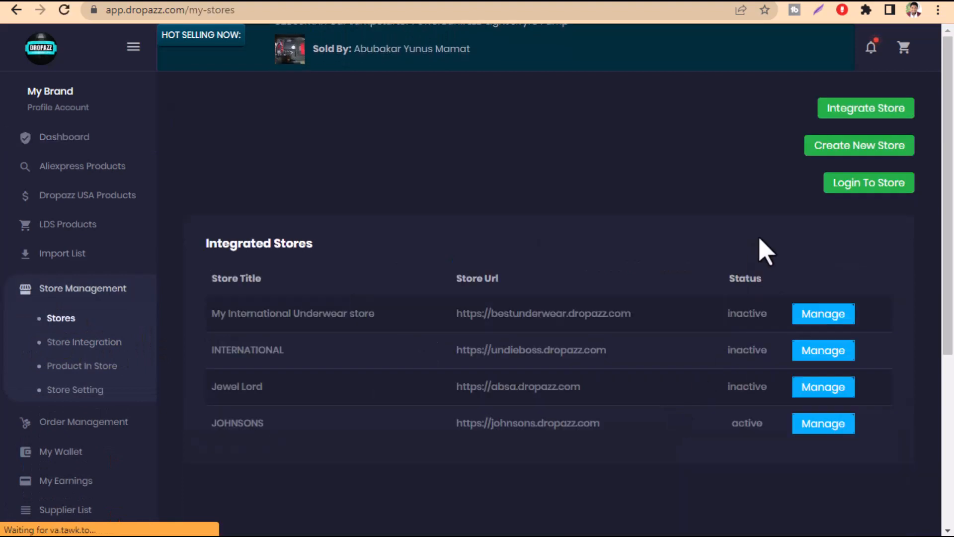
click(851, 116)
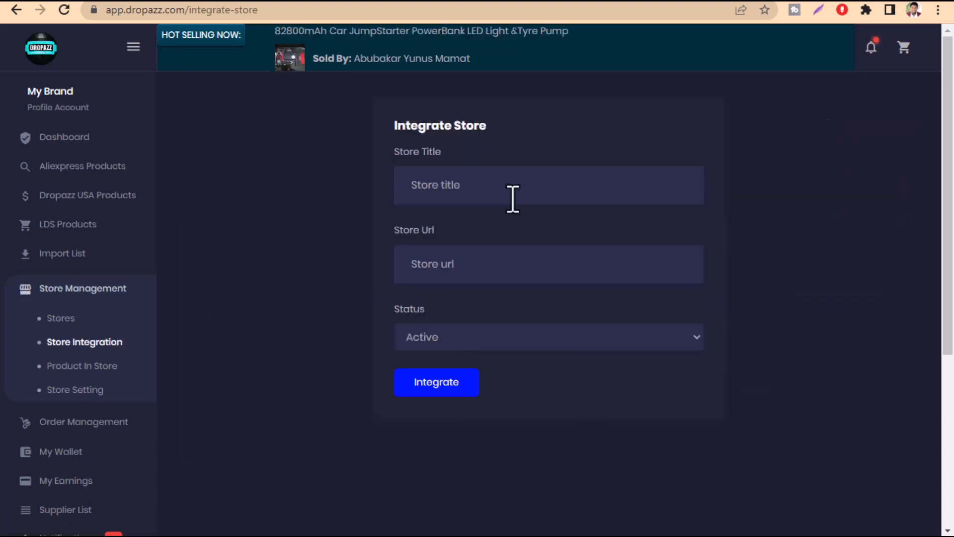
Enter JEWELRY STORE as the title of the store being integrated
click(428, 193)
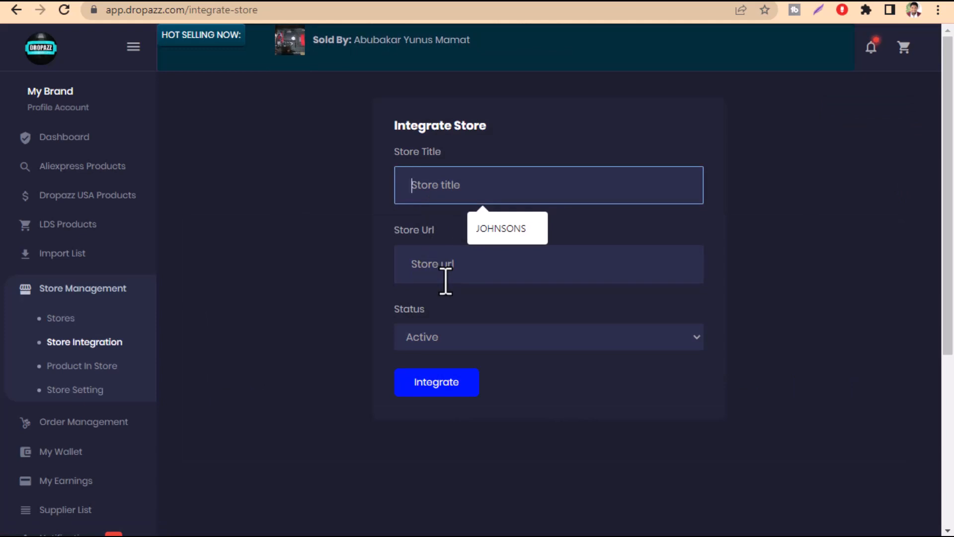
text(JEWELRY)
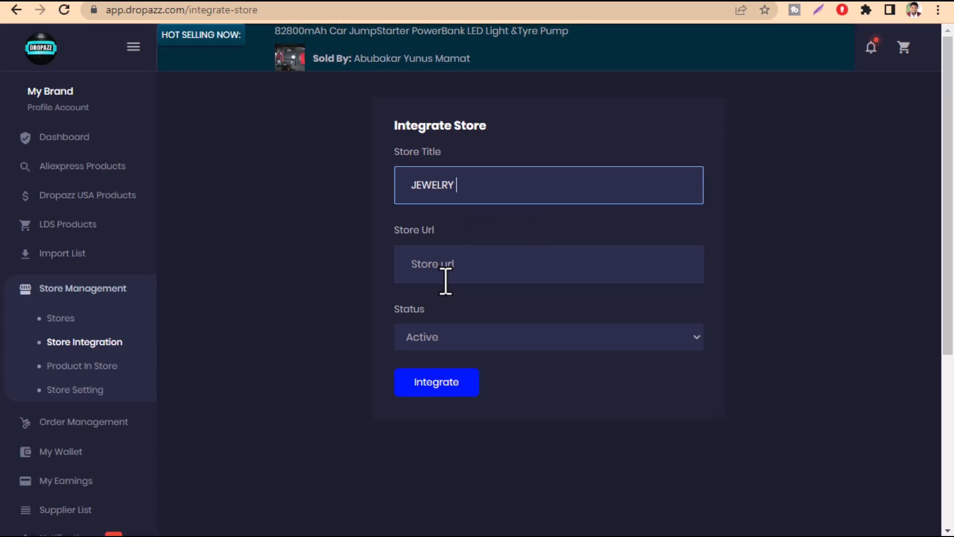
text( STORE)
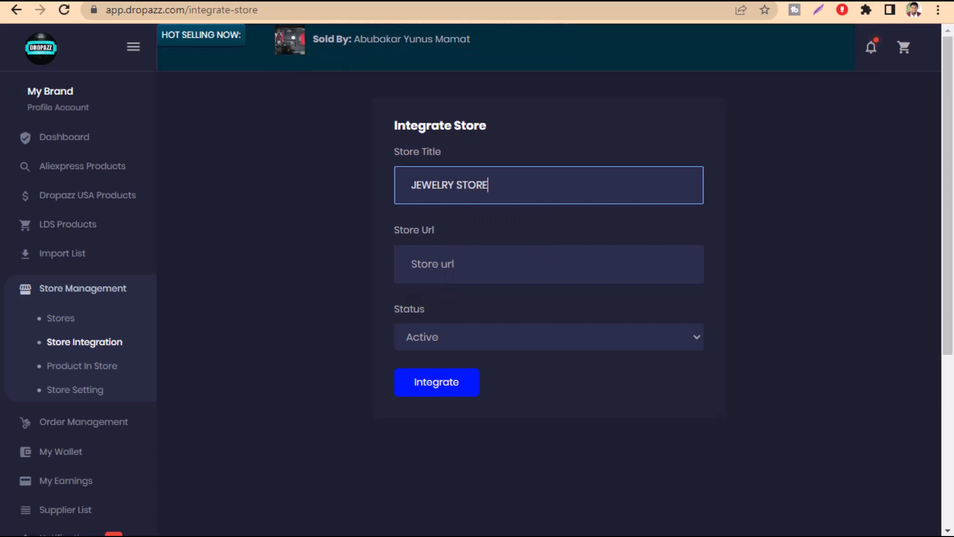
click(424, 256)
key(Down)
key(Return)
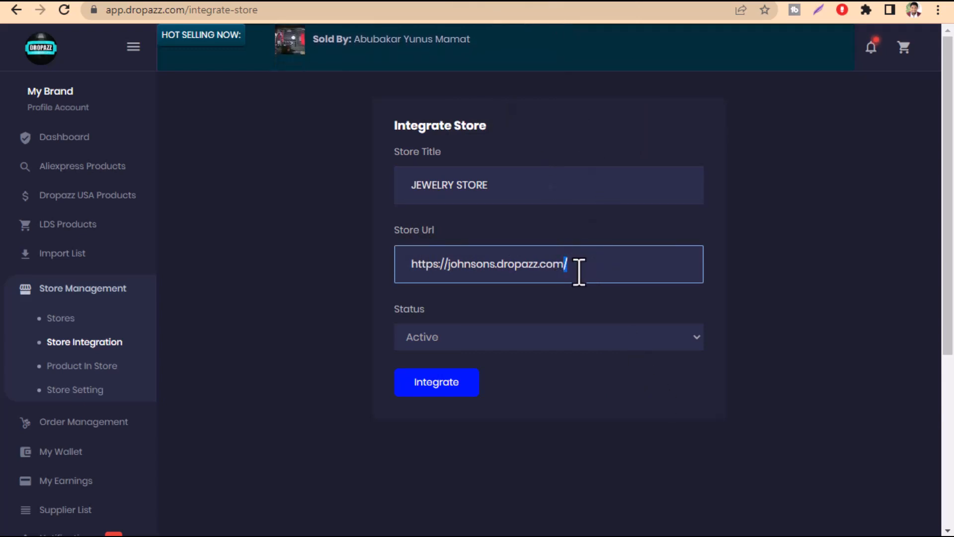
key(BackSpace)
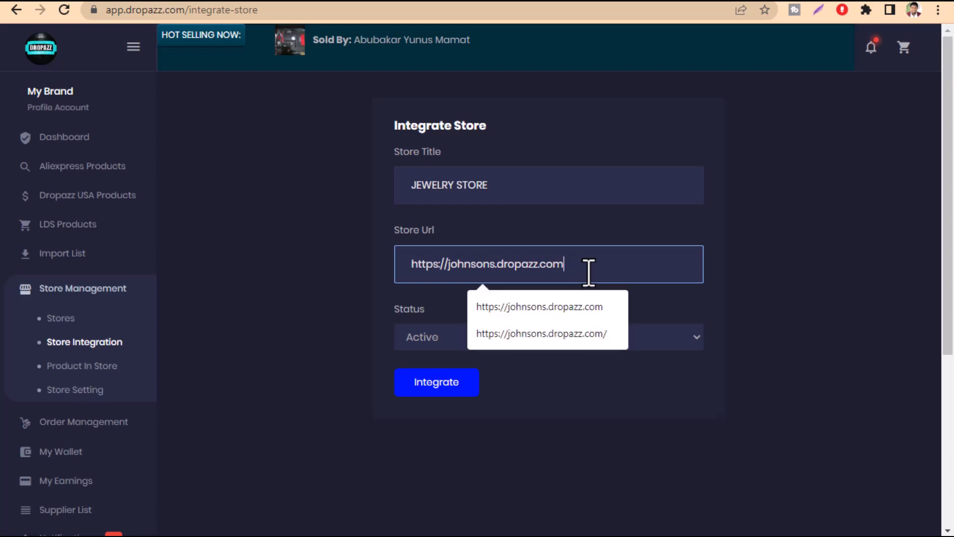
click(710, 313)
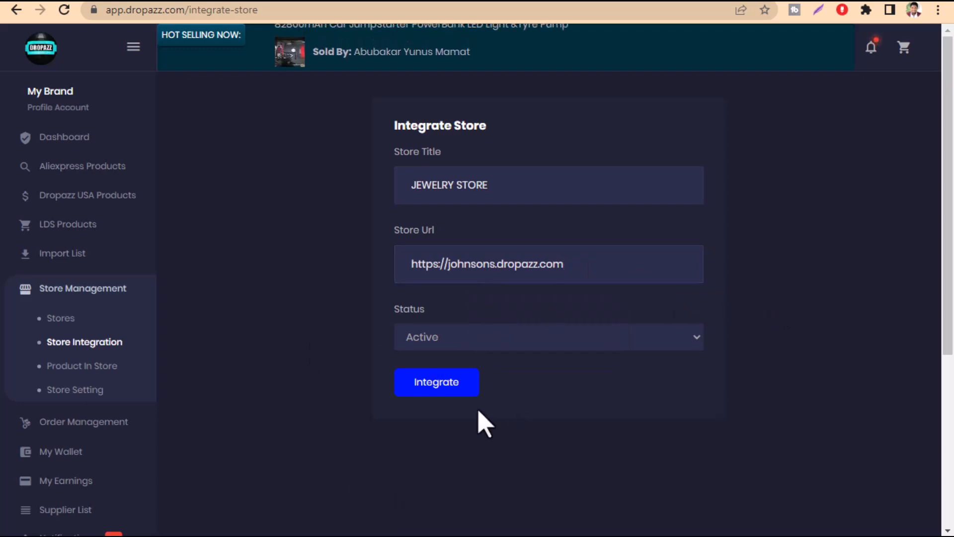
Submit the store integration and open the JEWELRY STORE entry from the integrated stores list for editing
click(436, 395)
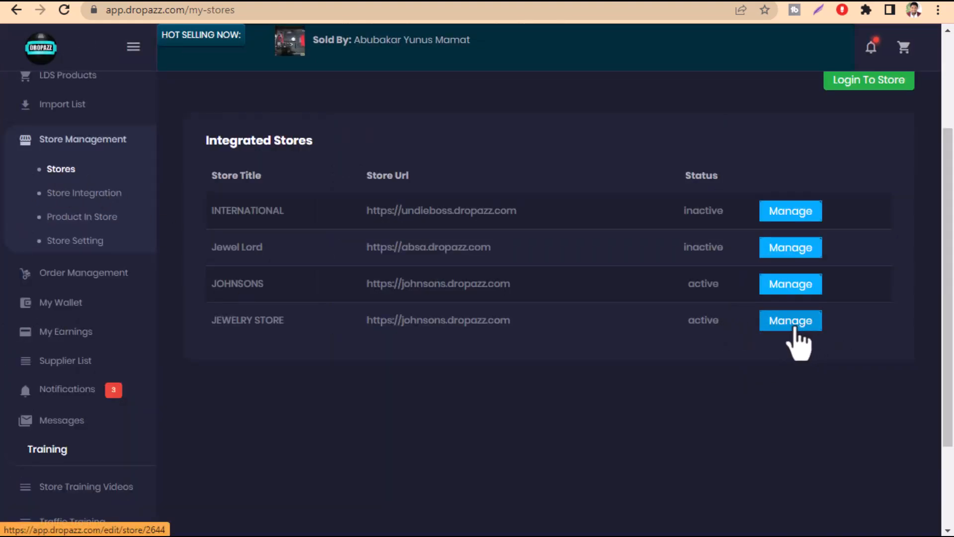
click(793, 327)
scroll(503, 298, down, 3)
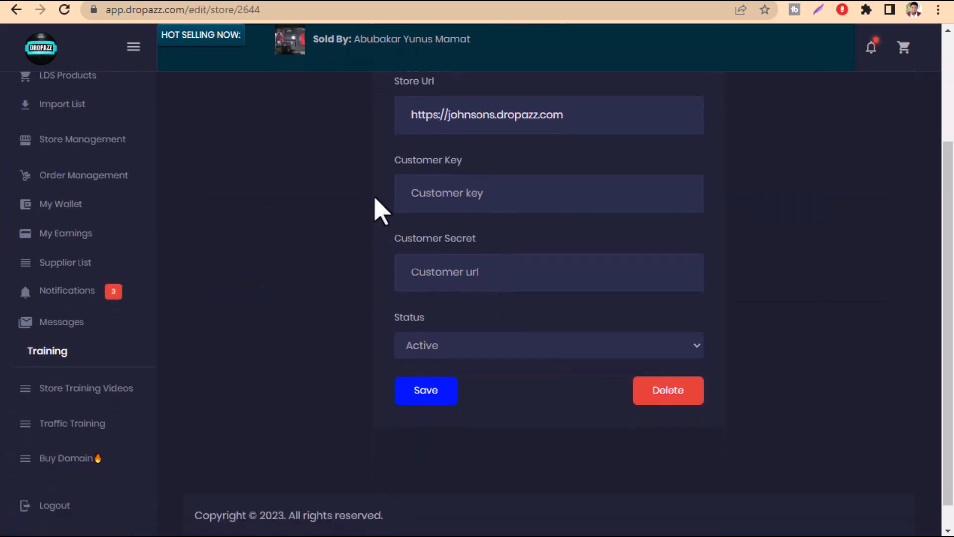
scroll(421, 260, up, 2)
drag(371, 243, 475, 237)
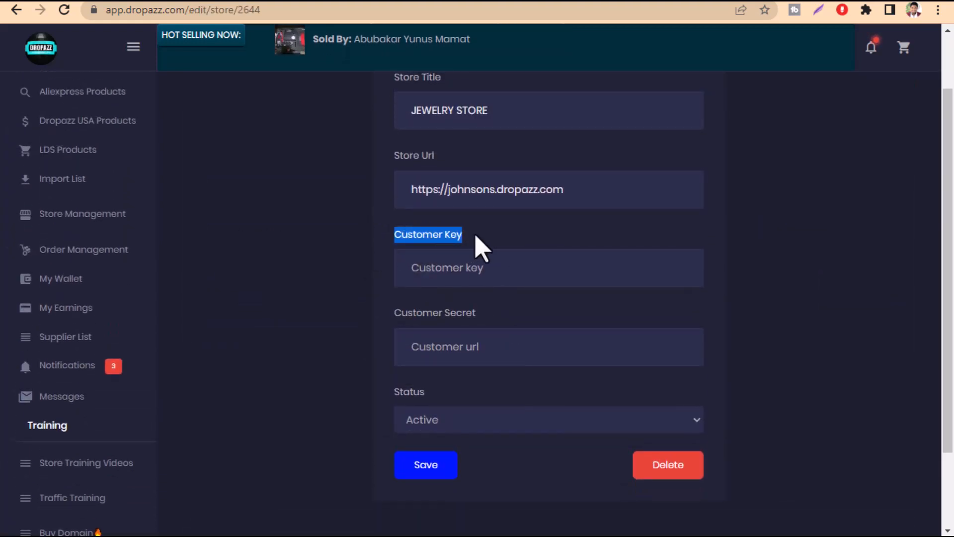
Copy the consumer key from the store dashboard's Import Products page into the Customer Key field of the integrated store
click(439, 1)
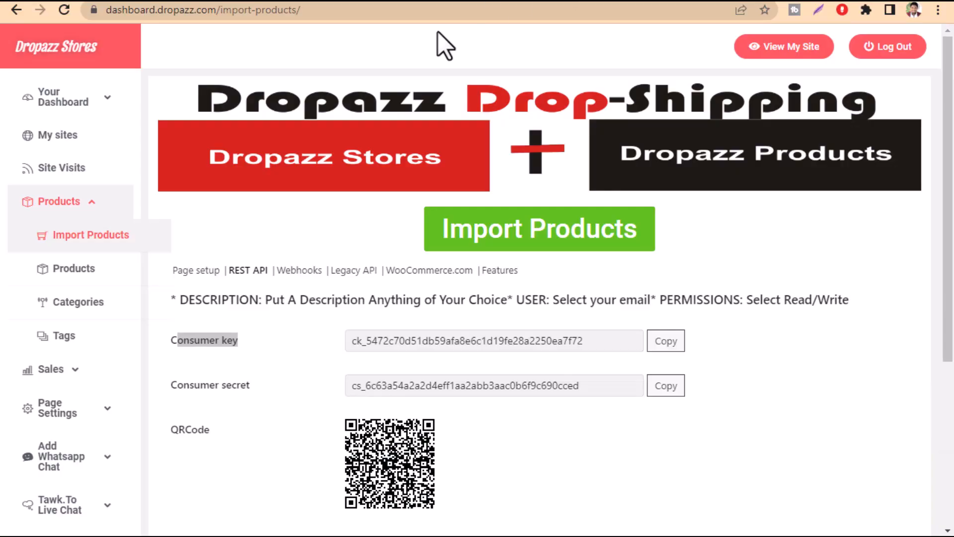
click(663, 344)
click(649, 1)
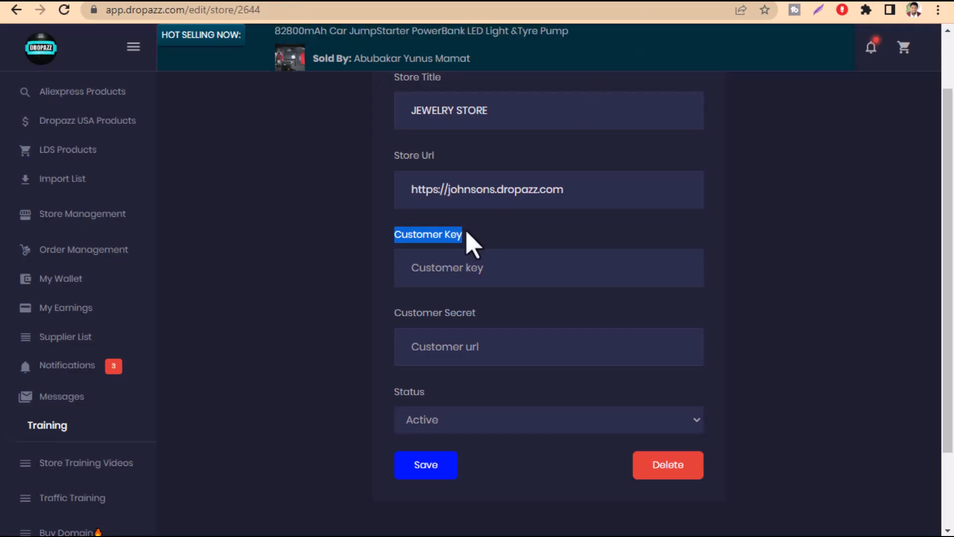
click(463, 271)
key(ctrl+v)
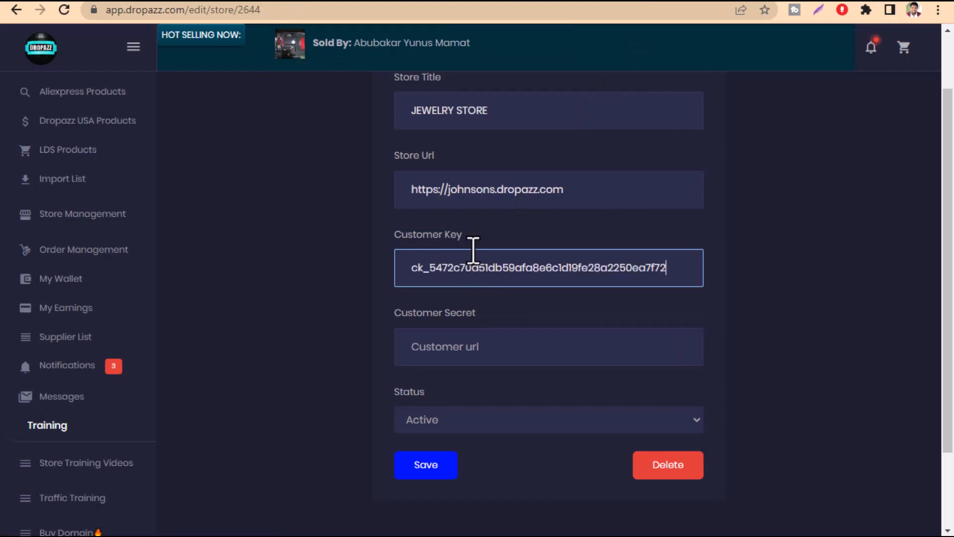
Copy the consumer secret from the store dashboard into the integrated store's Customer Secret field and save the store
click(520, 1)
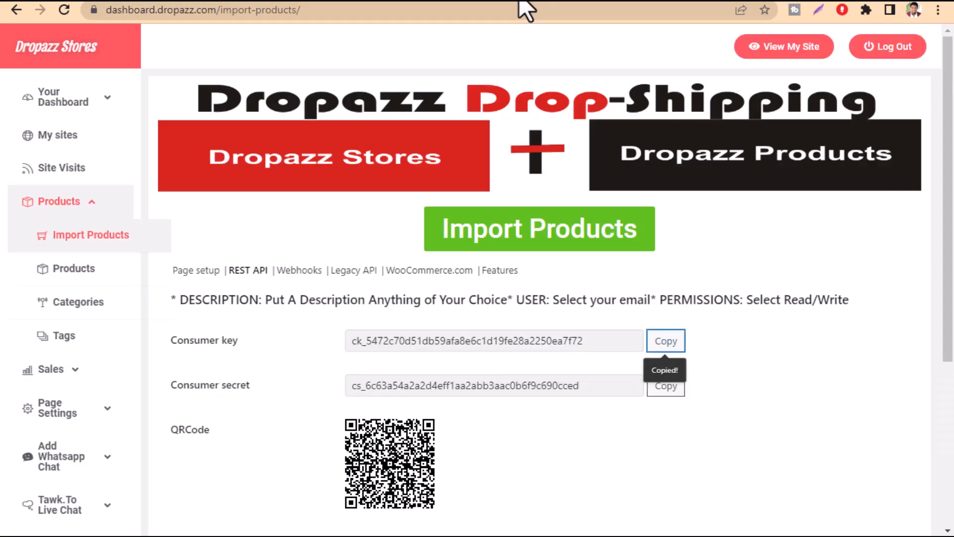
click(678, 385)
click(398, 1)
click(457, 351)
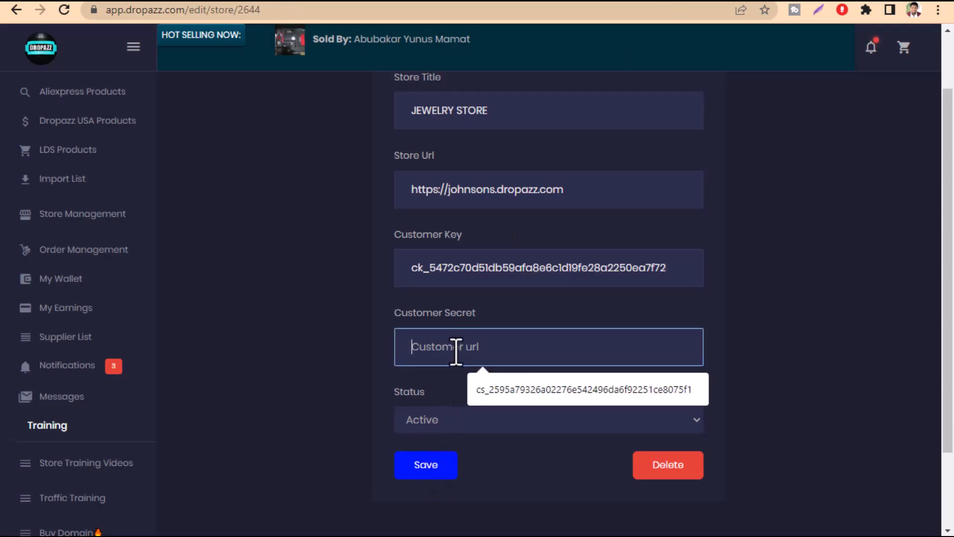
key(ctrl+v)
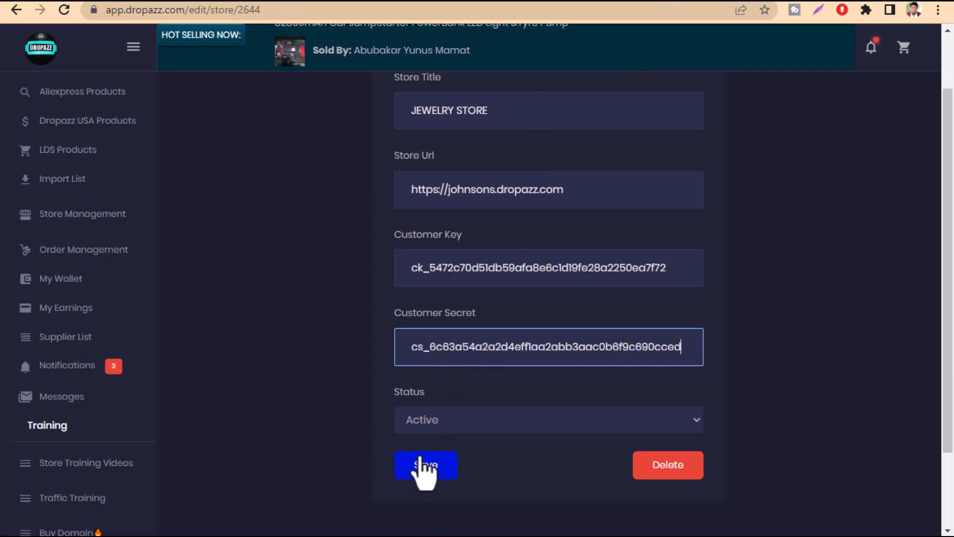
click(423, 472)
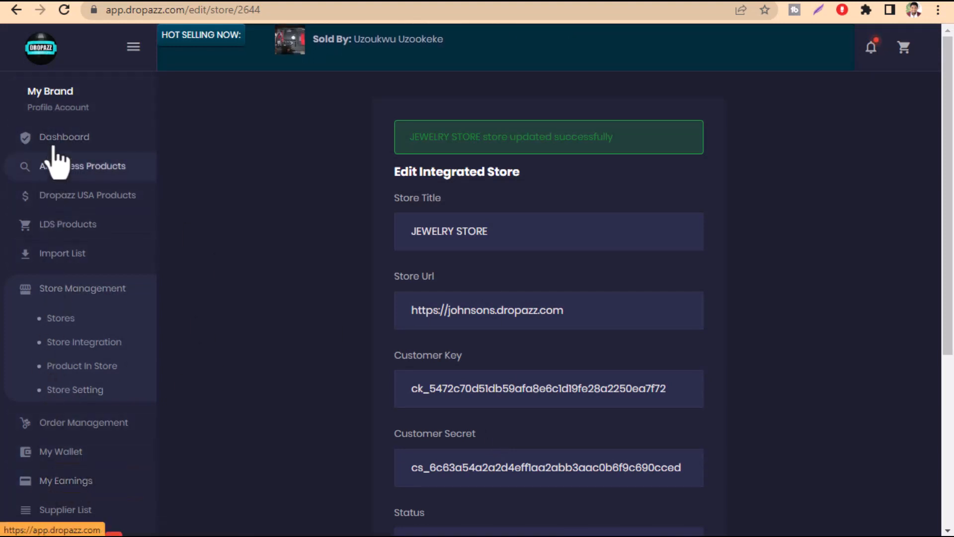
Look over the app dashboard and open the store settings with the product import options
click(58, 168)
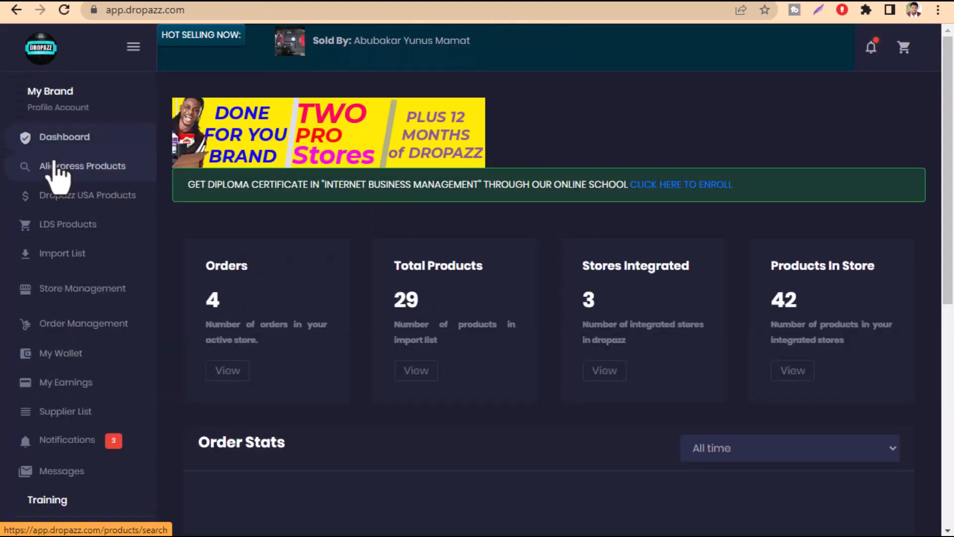
scroll(298, 426, down, 5)
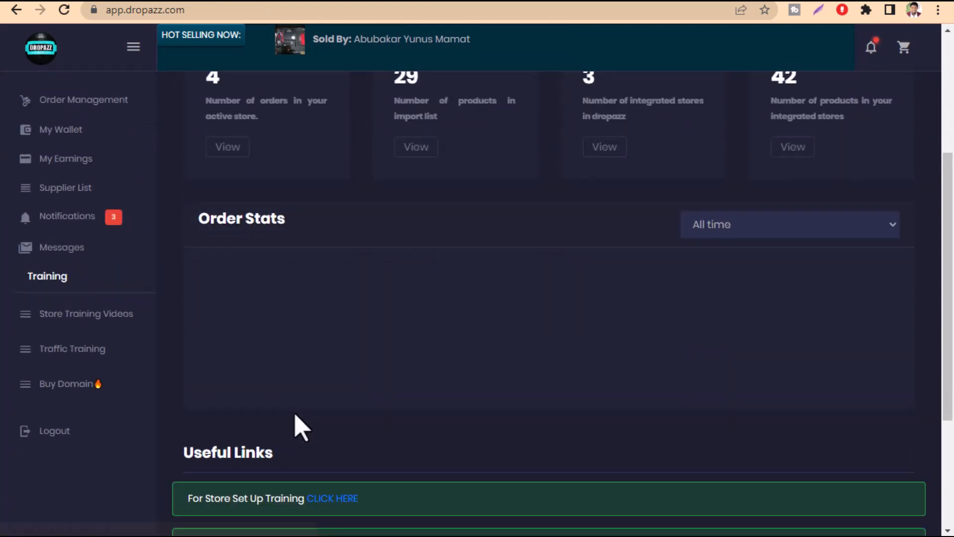
scroll(165, 396, up, 3)
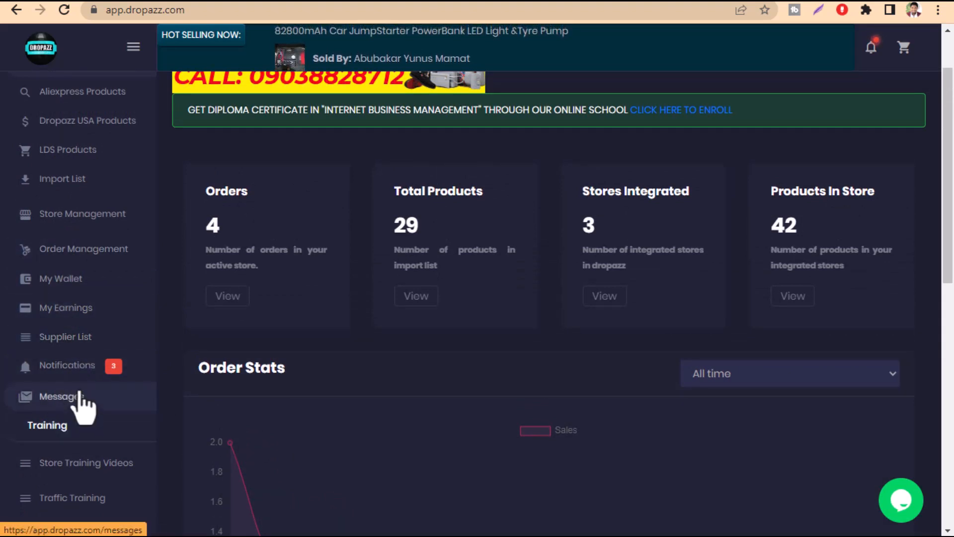
click(65, 215)
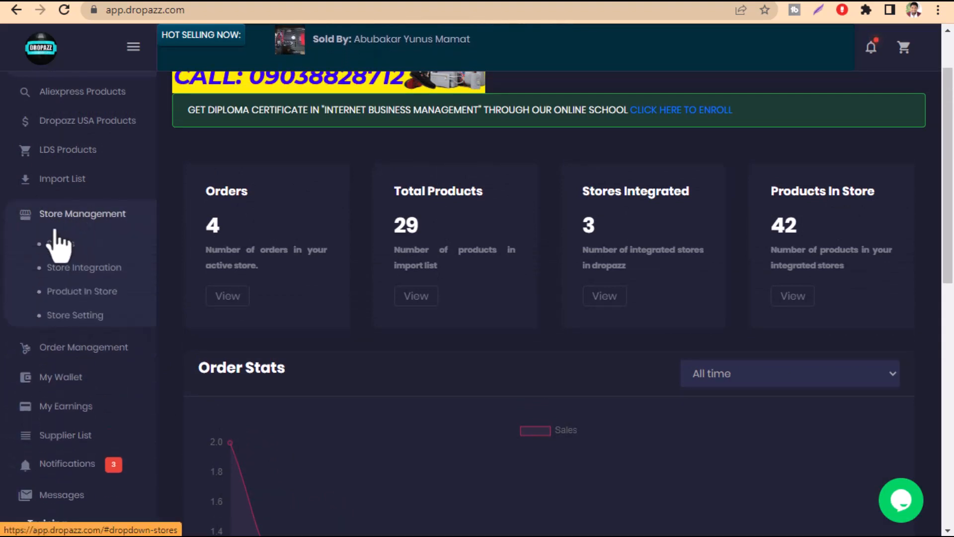
click(79, 317)
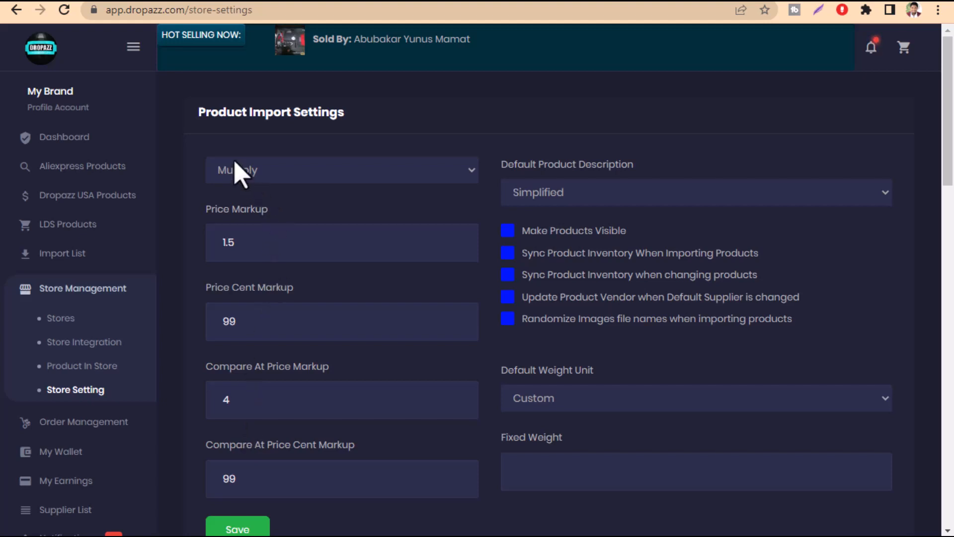
click(239, 171)
click(229, 206)
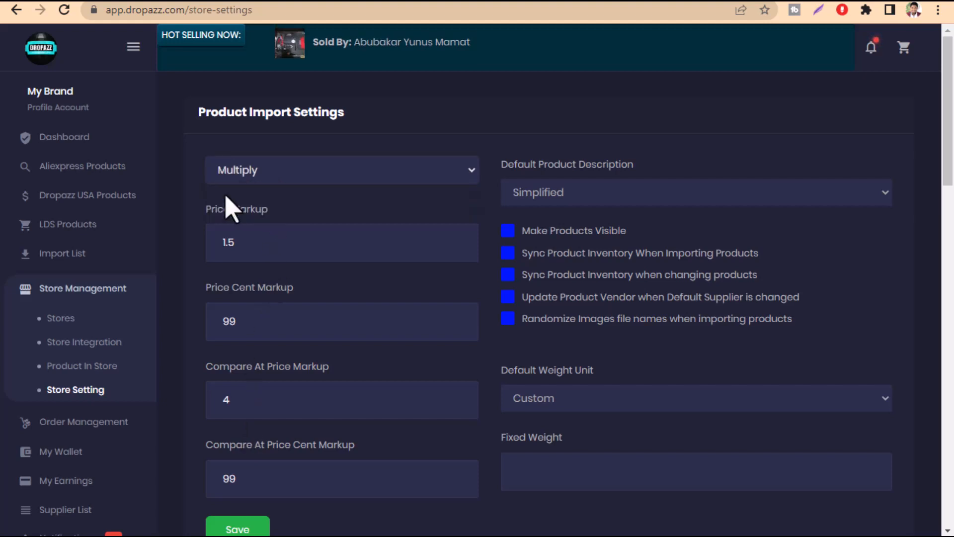
click(250, 175)
click(253, 206)
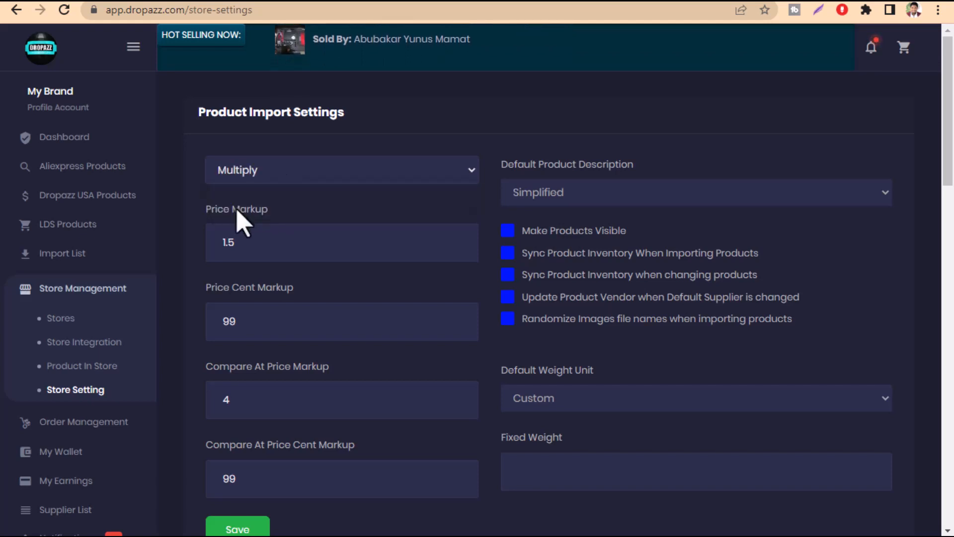
Set the Price Markup multiplier to 2 in the product import settings
click(265, 233)
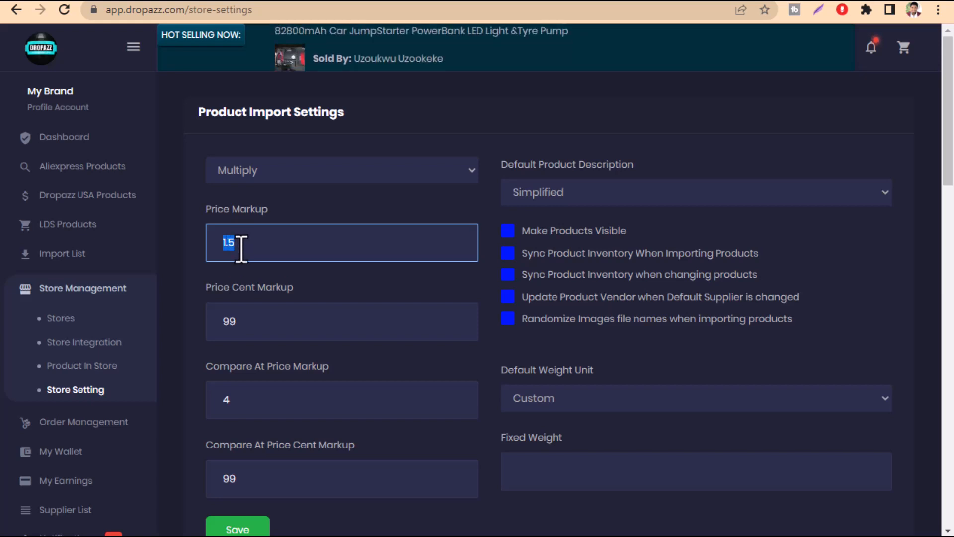
click(227, 214)
drag(207, 211, 202, 249)
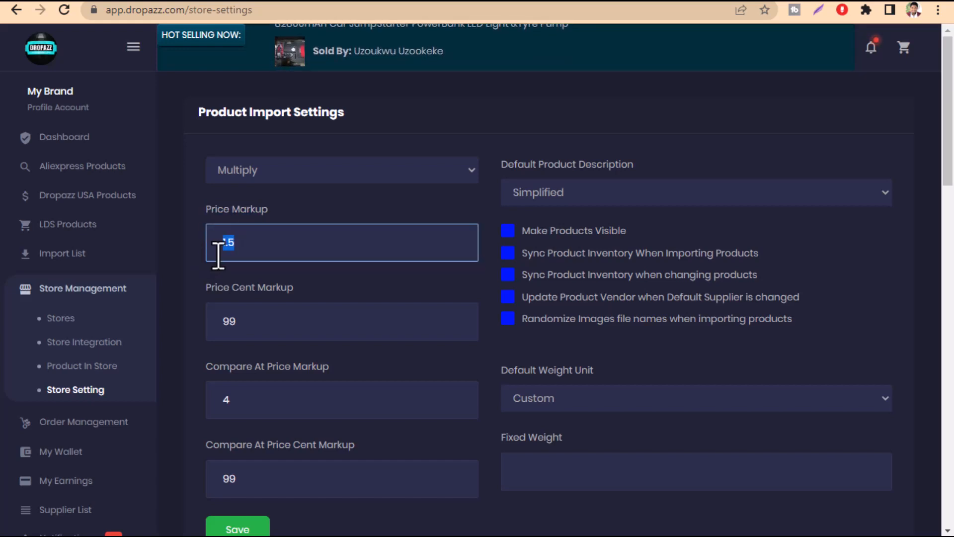
text(2)
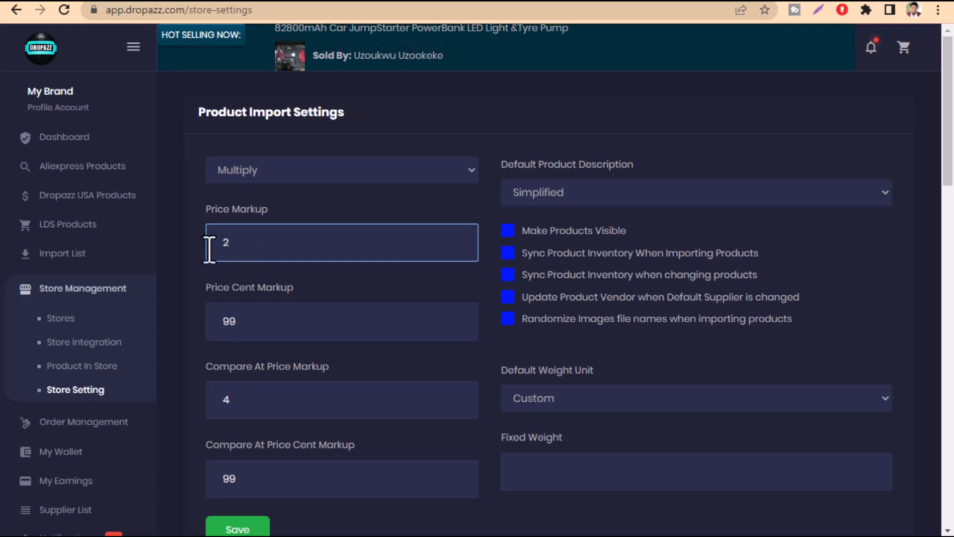
click(207, 268)
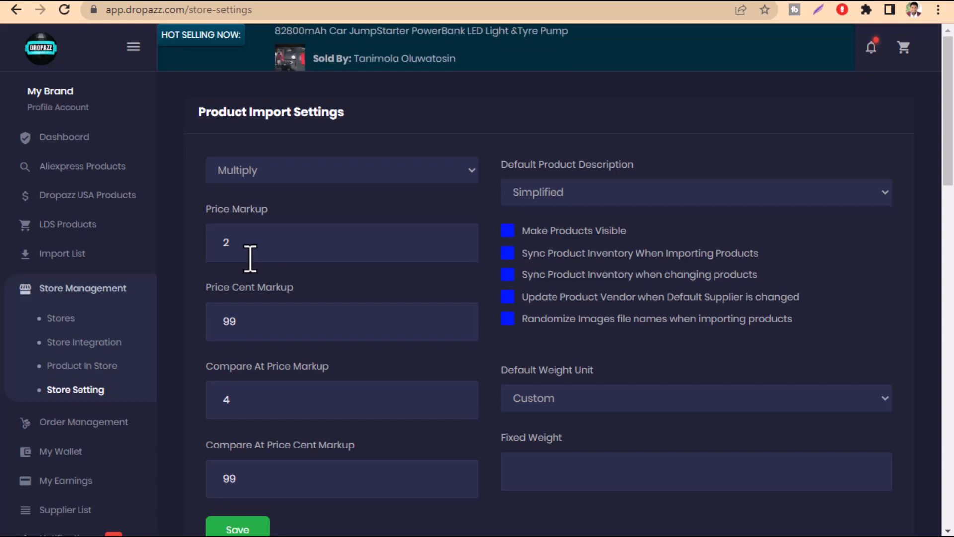
drag(249, 256, 190, 252)
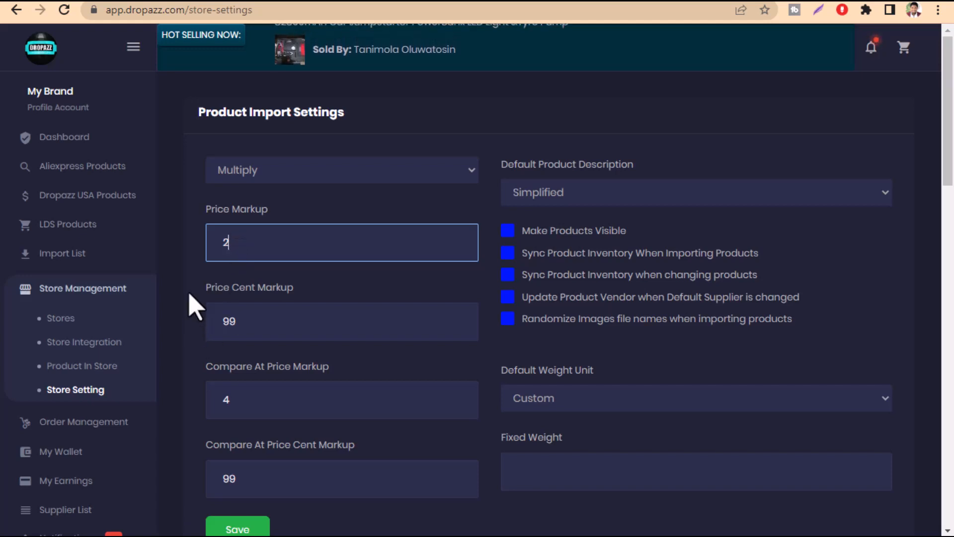
Review the Price Cent Markup and set the Compare At Price Markup to 5
drag(189, 294, 310, 294)
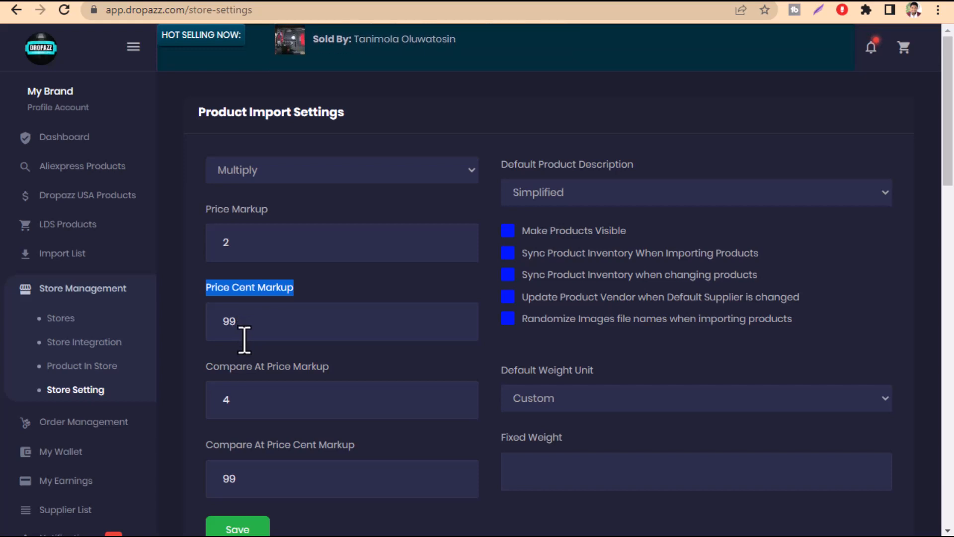
drag(244, 328, 219, 341)
drag(199, 379, 346, 378)
click(254, 409)
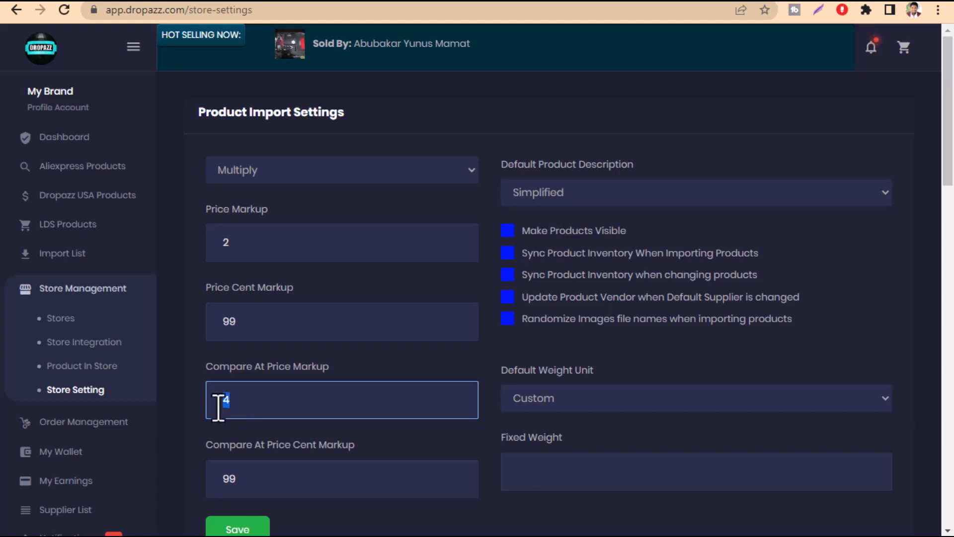
double_click(217, 409)
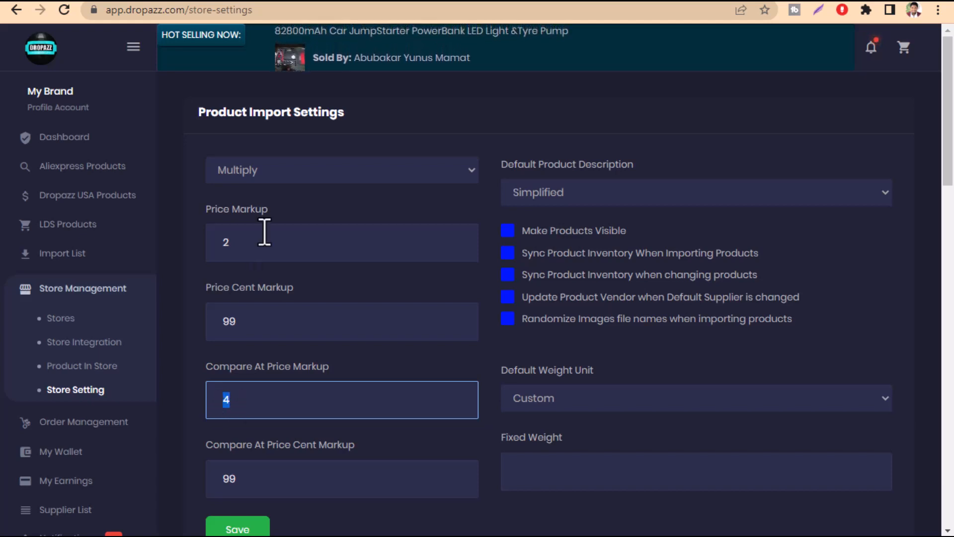
double_click(244, 246)
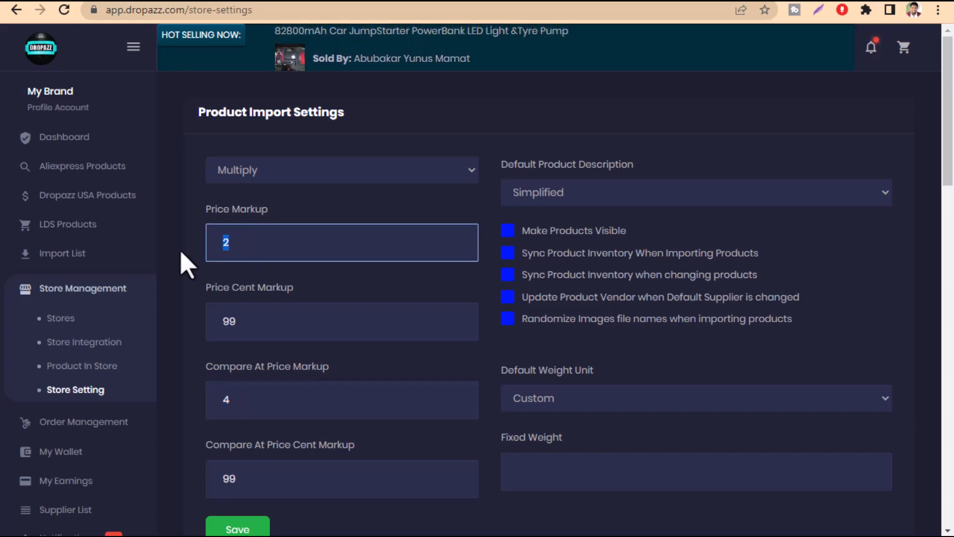
click(251, 410)
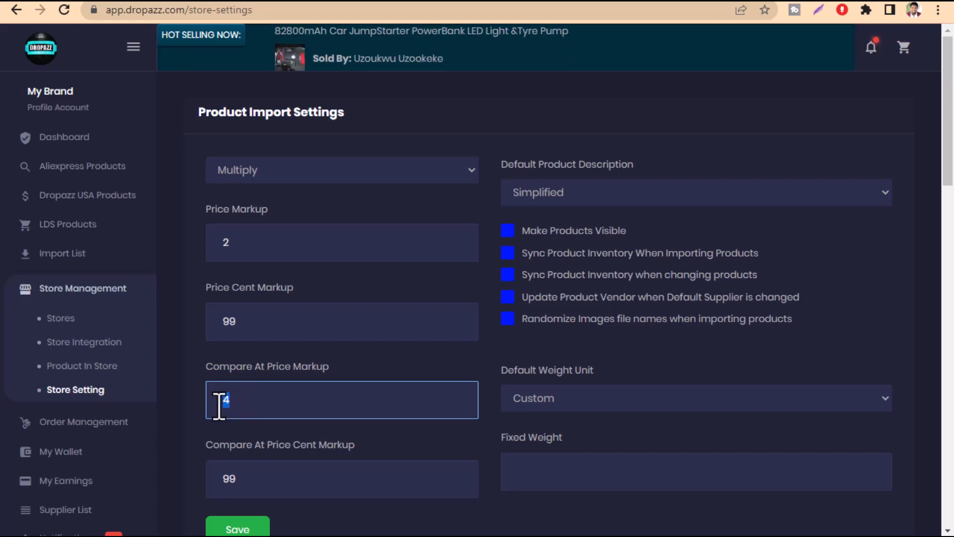
text(5)
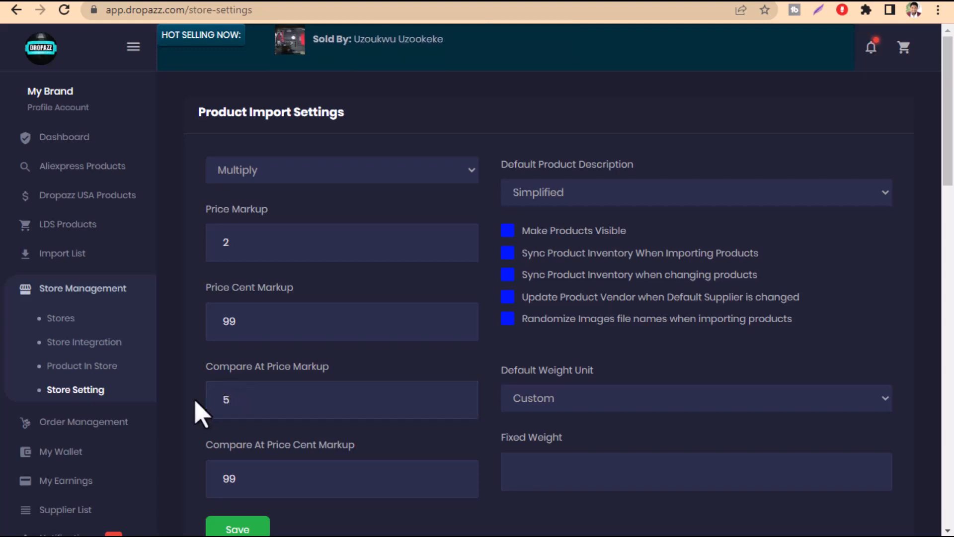
Check the Compare At Price Cent Markup and choose Simplified as the default product description
scroll(273, 426, down, 3)
drag(204, 298, 392, 314)
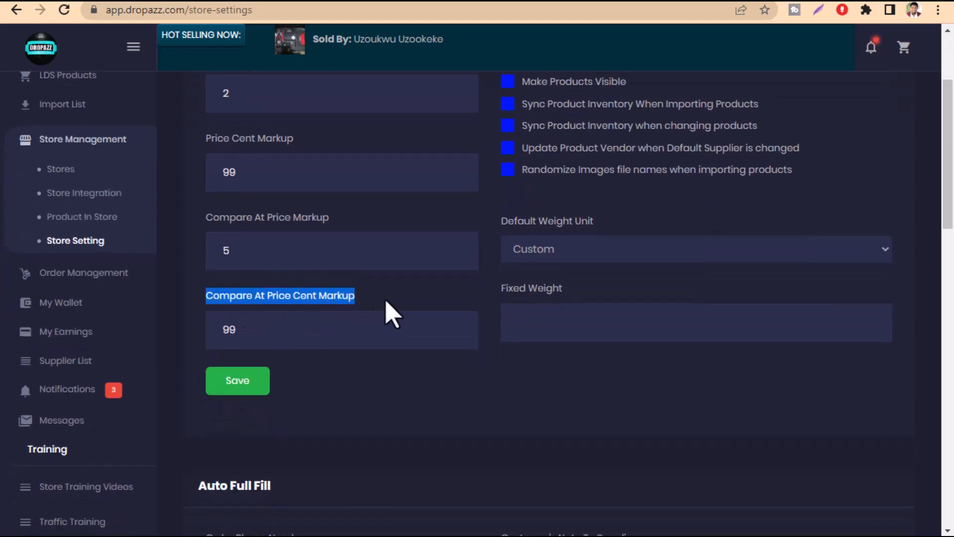
click(242, 336)
scroll(286, 410, up, 3)
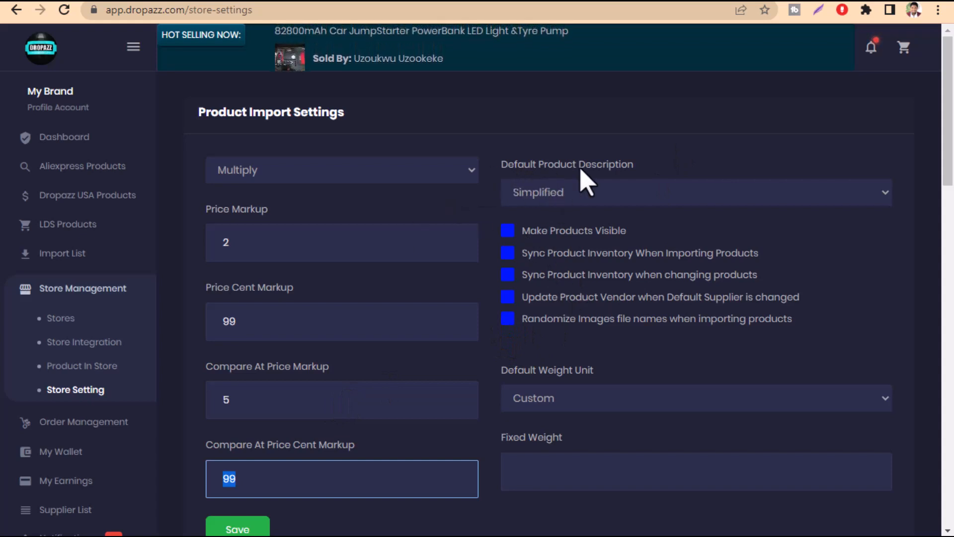
click(553, 195)
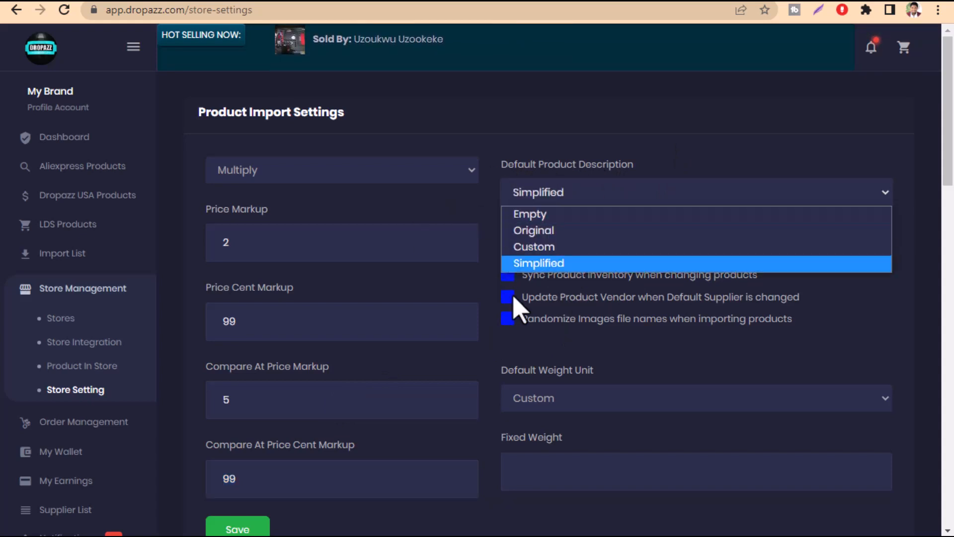
click(569, 264)
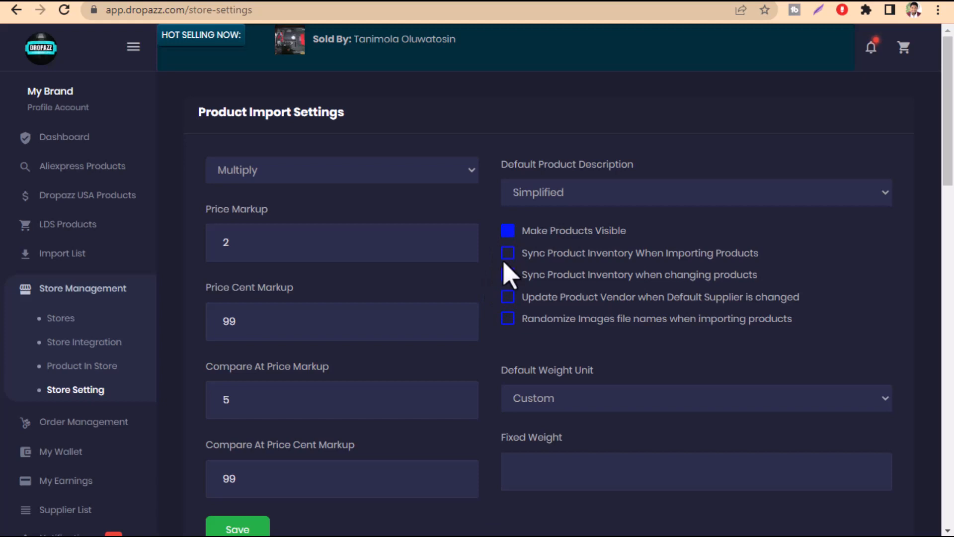
Enable both product inventory sync options, vendor updates on default supplier change, and randomized image file names for imported products
click(508, 274)
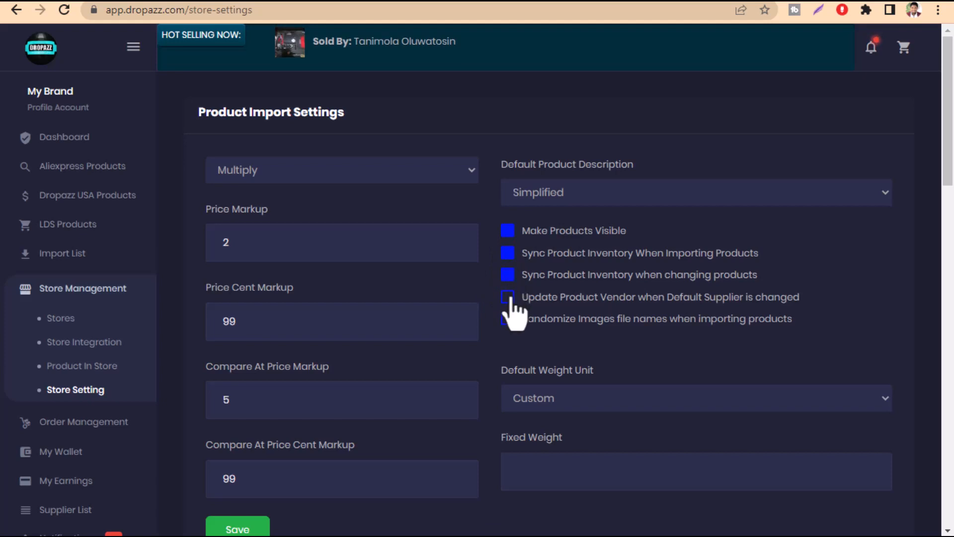
click(508, 297)
click(508, 319)
scroll(334, 411, down, 3)
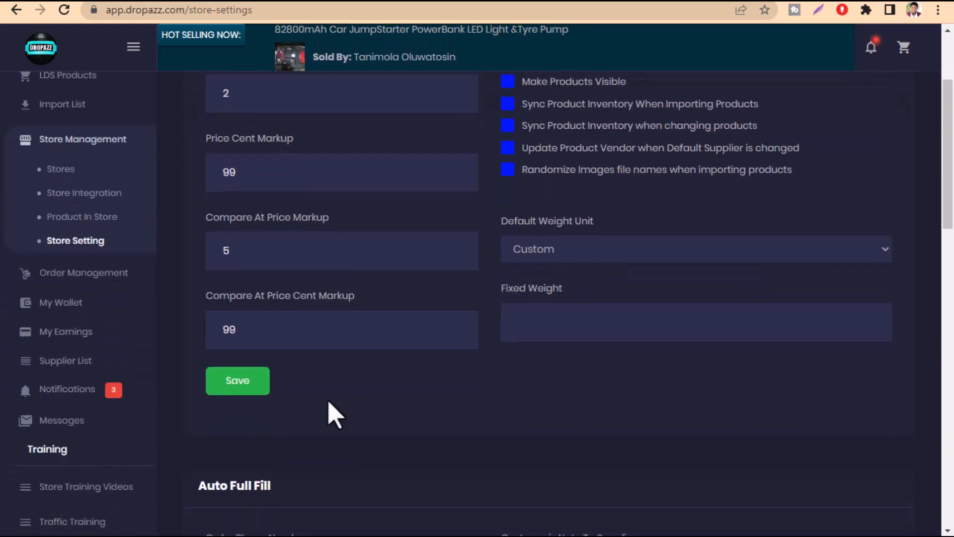
scroll(477, 407, down, 15)
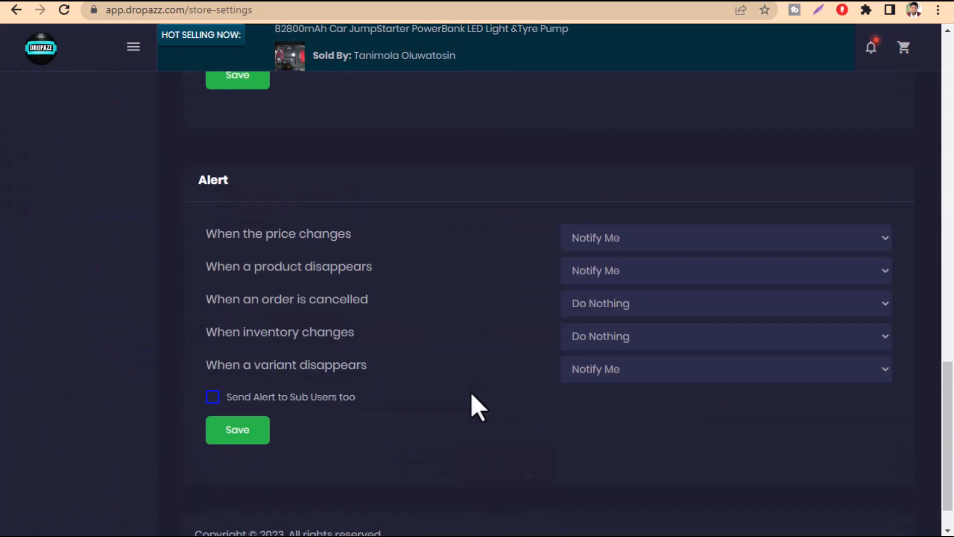
Review the Alert options and the Product Import Settings on the store settings page
scroll(477, 405, up, 5)
scroll(475, 398, up, 12)
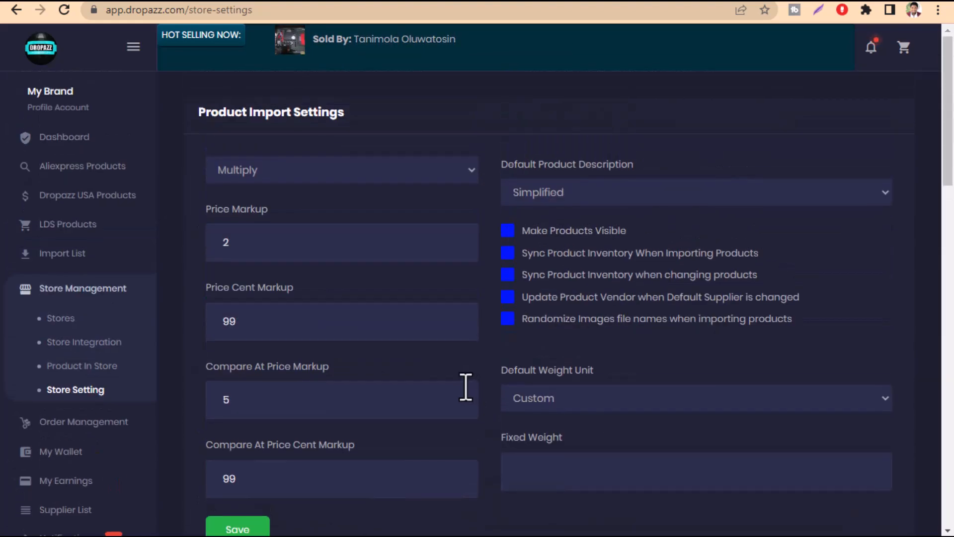
scroll(379, 482, down, 2)
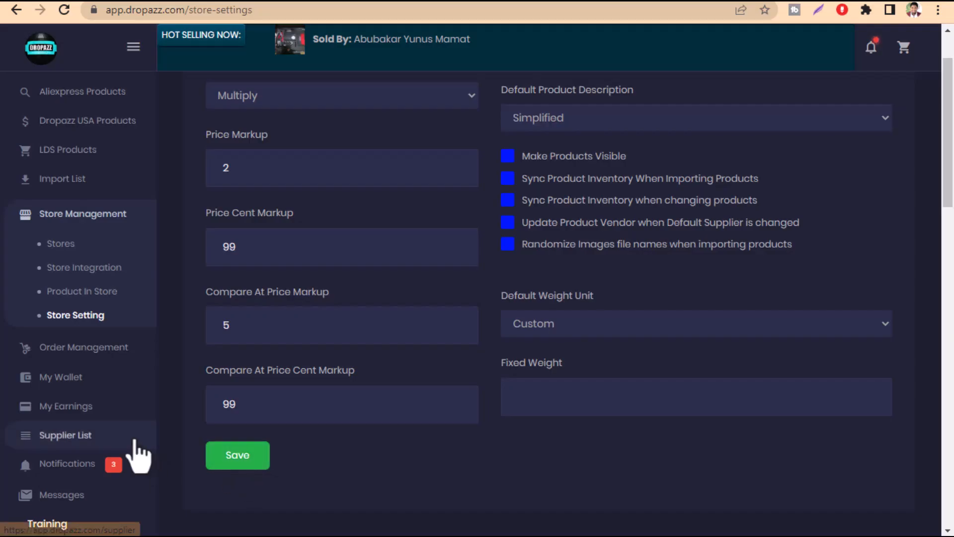
scroll(238, 402, up, 2)
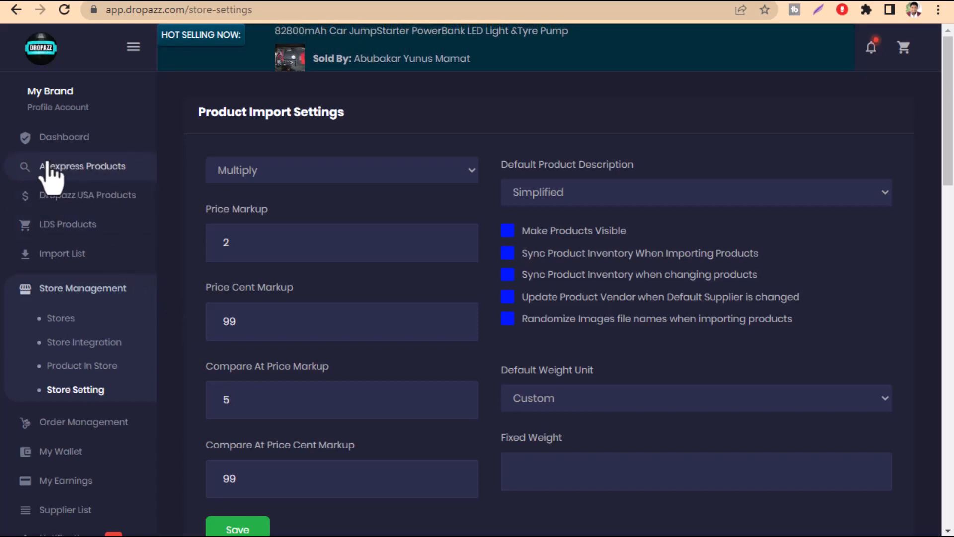
Open the Aliexpress and Dropazz USA product catalogues and examine the prices and ratings of the USA kitchen products
click(75, 171)
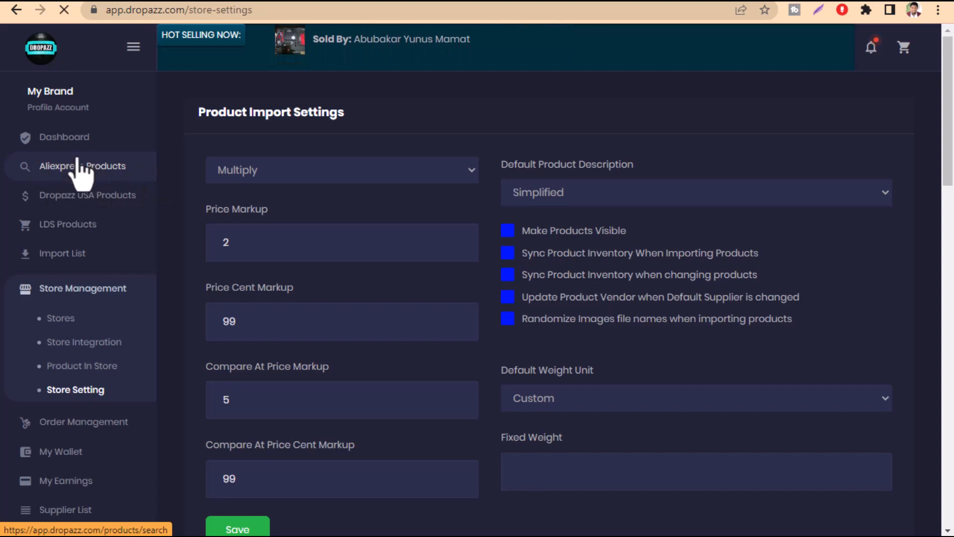
click(63, 10)
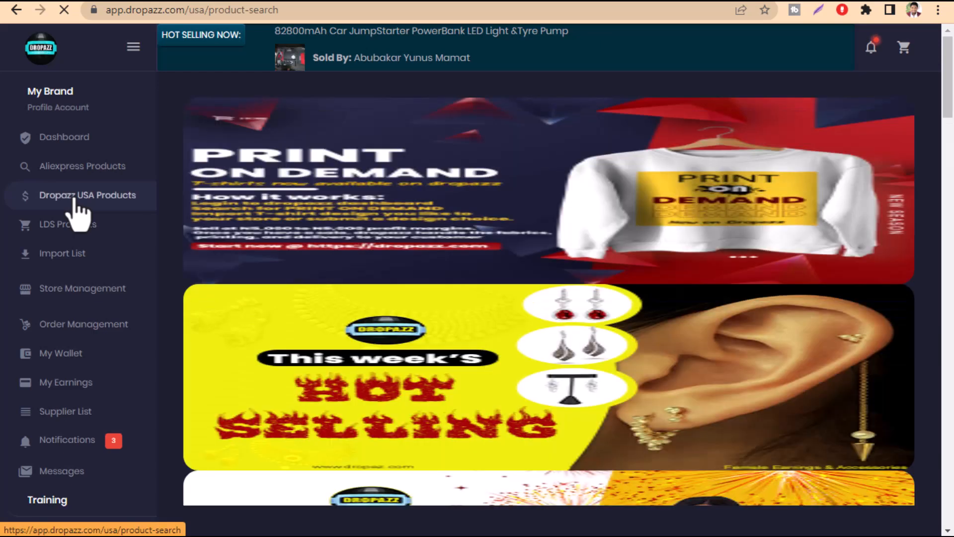
scroll(320, 298, down, 12)
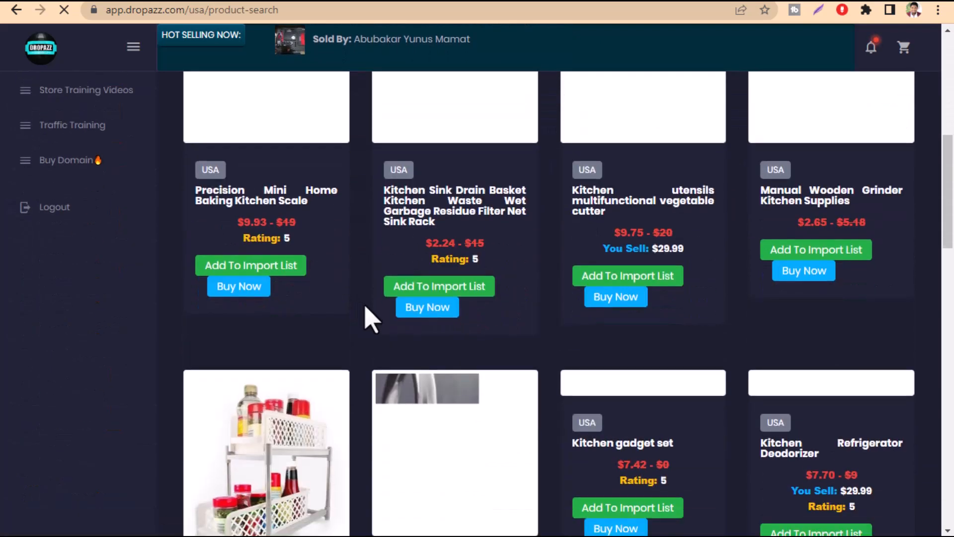
scroll(462, 333, down, 2)
scroll(462, 334, up, 7)
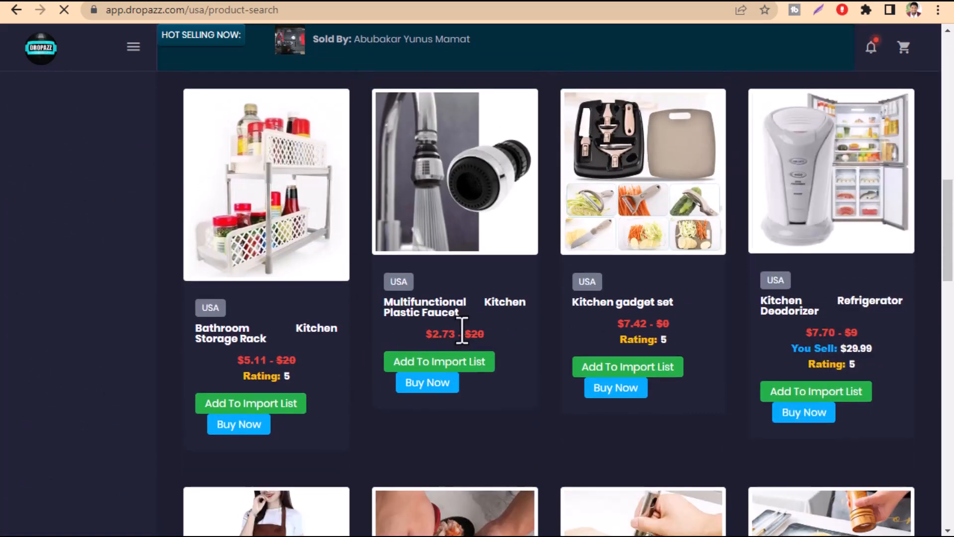
scroll(457, 348, up, 4)
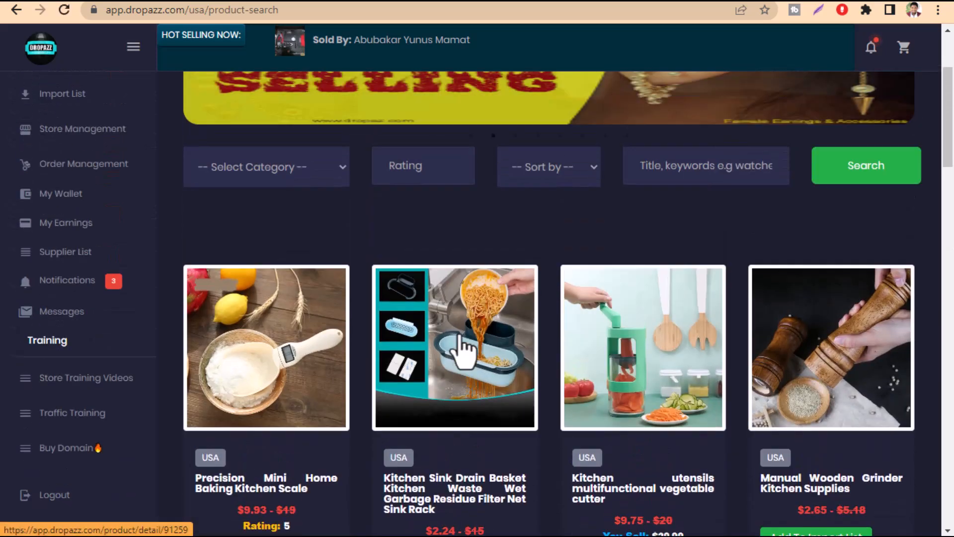
scroll(456, 348, down, 4)
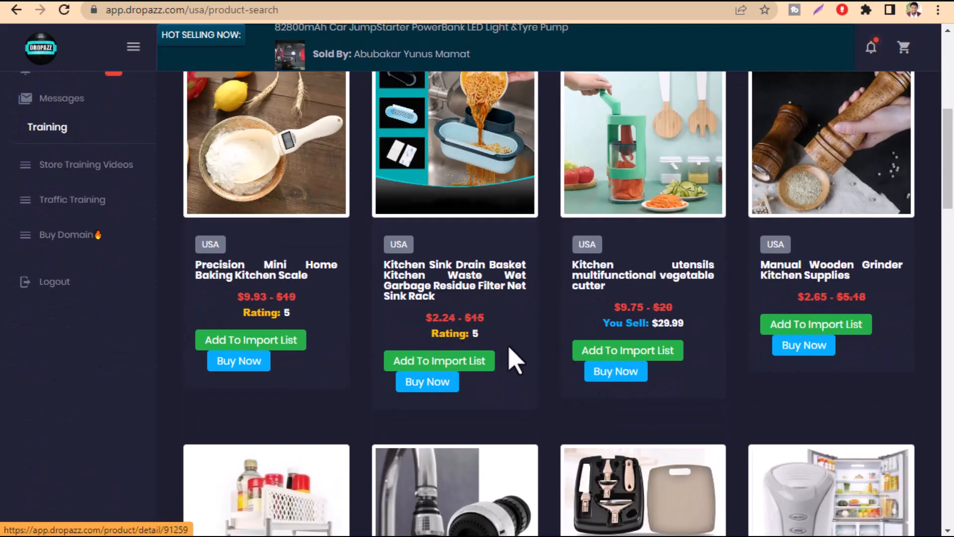
scroll(516, 361, down, 2)
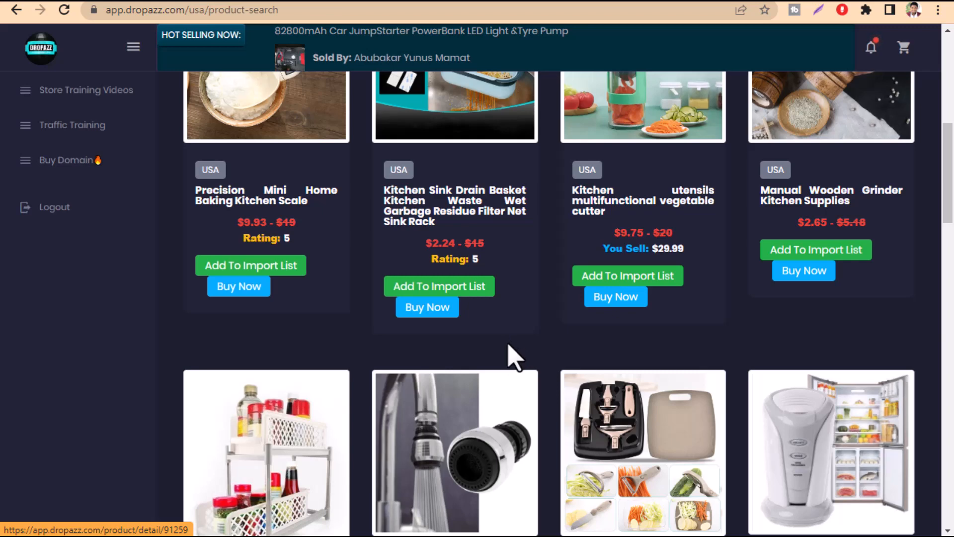
scroll(511, 356, down, 1)
scroll(512, 358, up, 5)
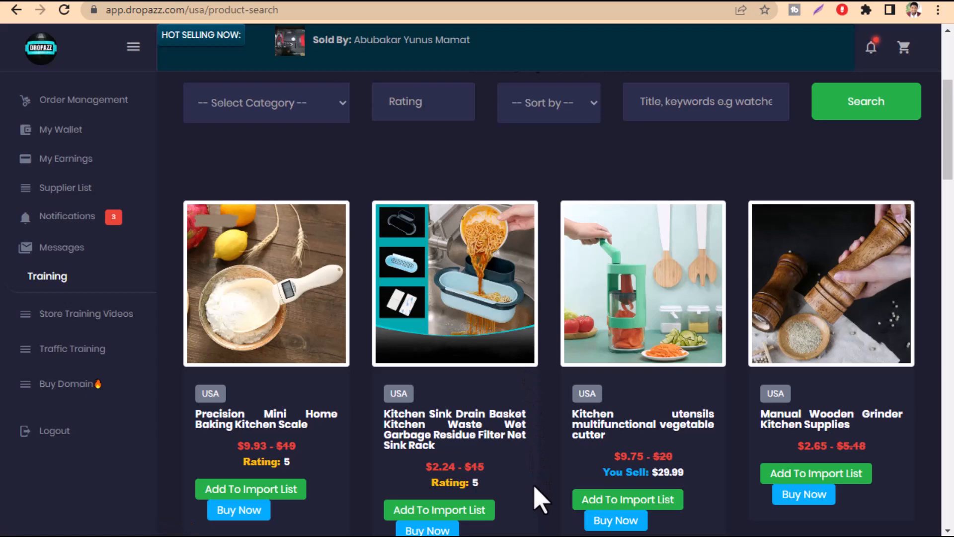
scroll(534, 490, down, 4)
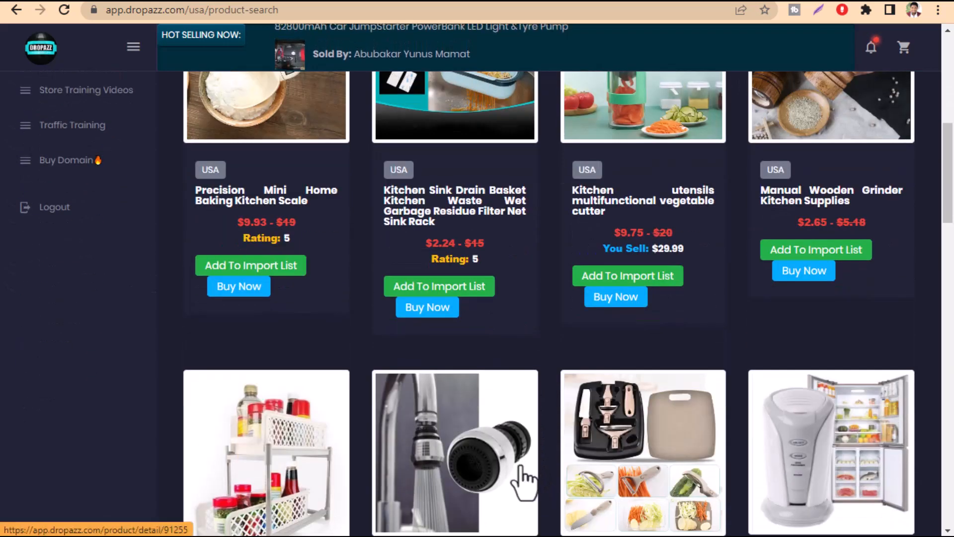
scroll(519, 432, down, 4)
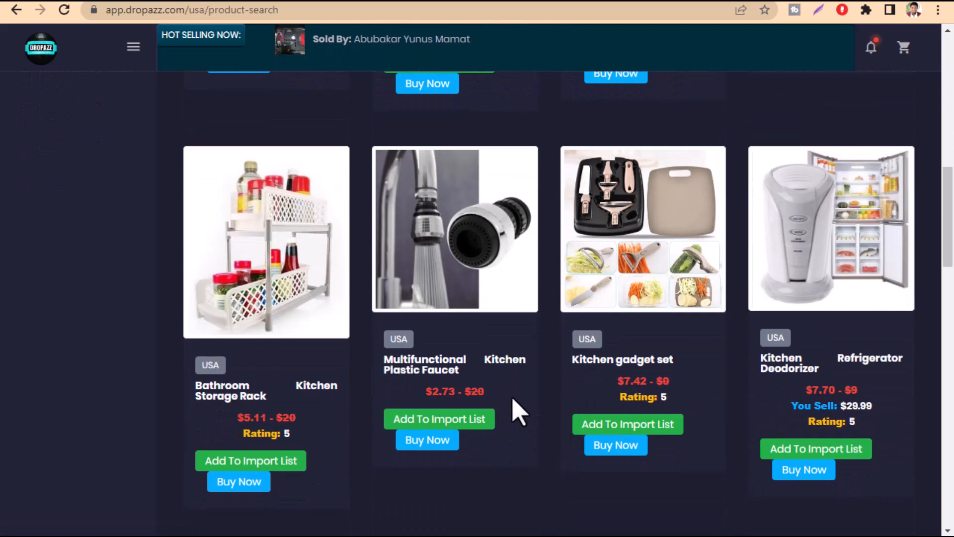
scroll(511, 400, up, 7)
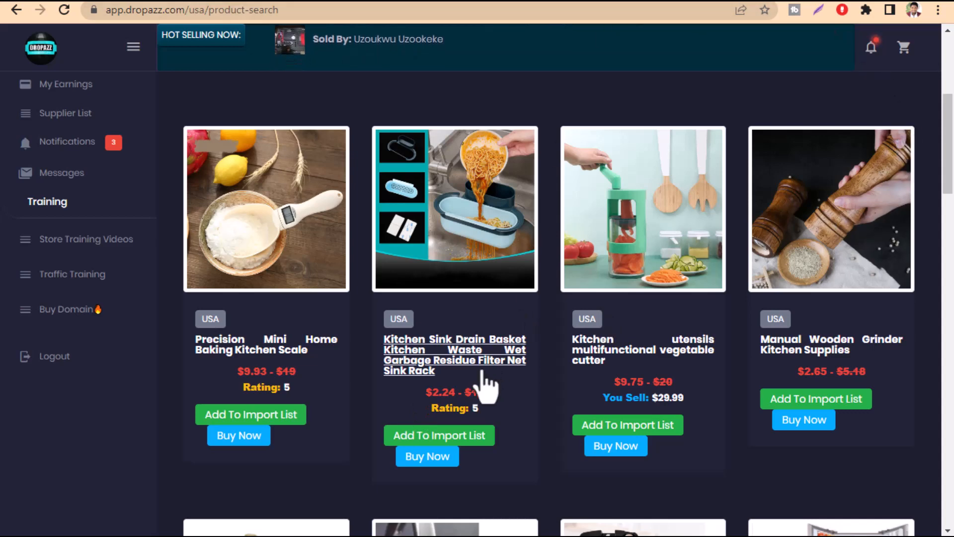
scroll(299, 323, up, 3)
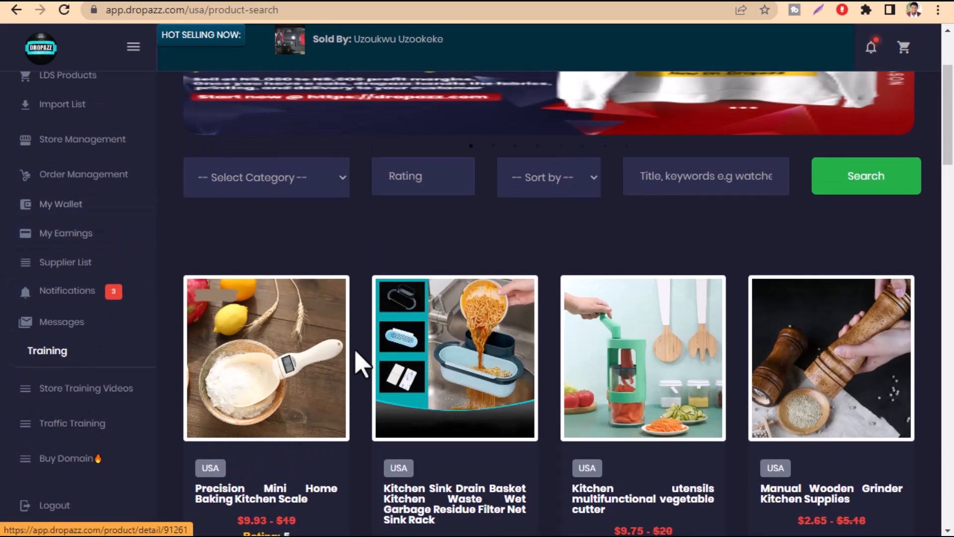
Add the Precision Mini Home Baking Kitchen Scale from the USA catalogue to the import list
scroll(452, 399, down, 5)
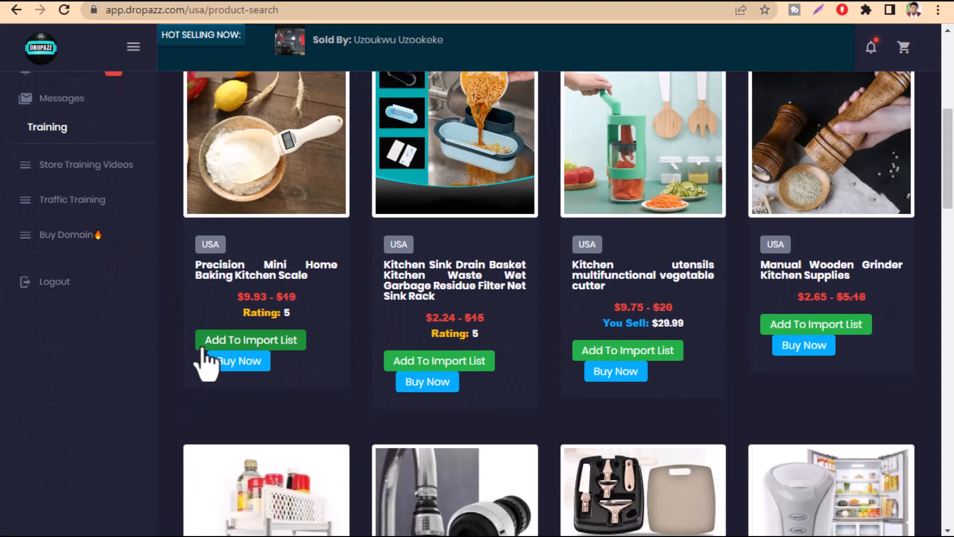
click(202, 347)
scroll(506, 347, down, 3)
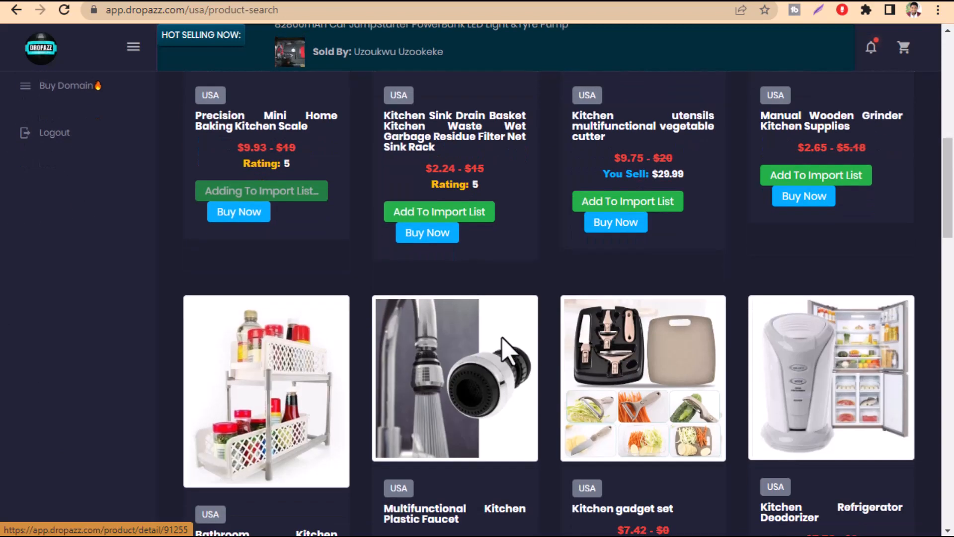
Search the Dropazz USA products for the keyword JEWELRY
scroll(506, 348, up, 7)
click(681, 180)
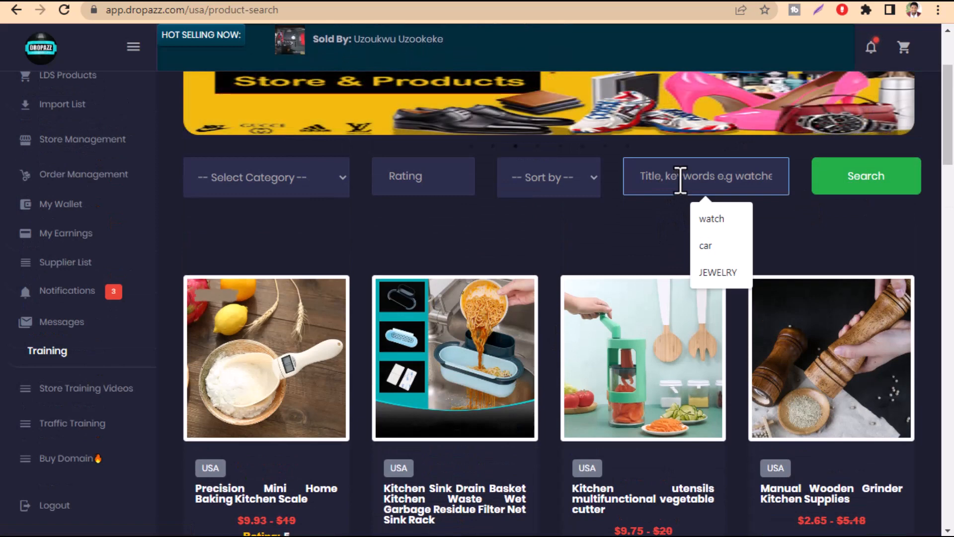
text(JEW)
text(ELRY)
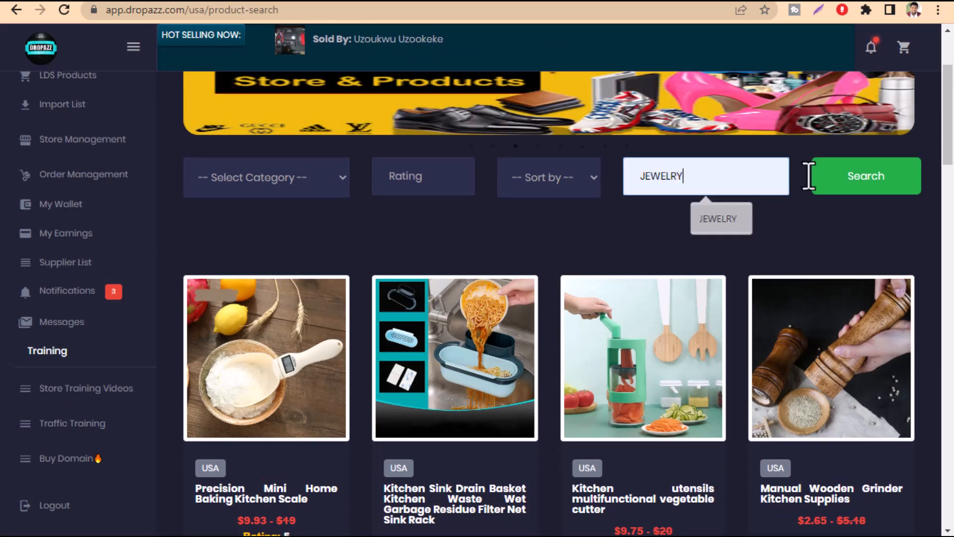
click(863, 193)
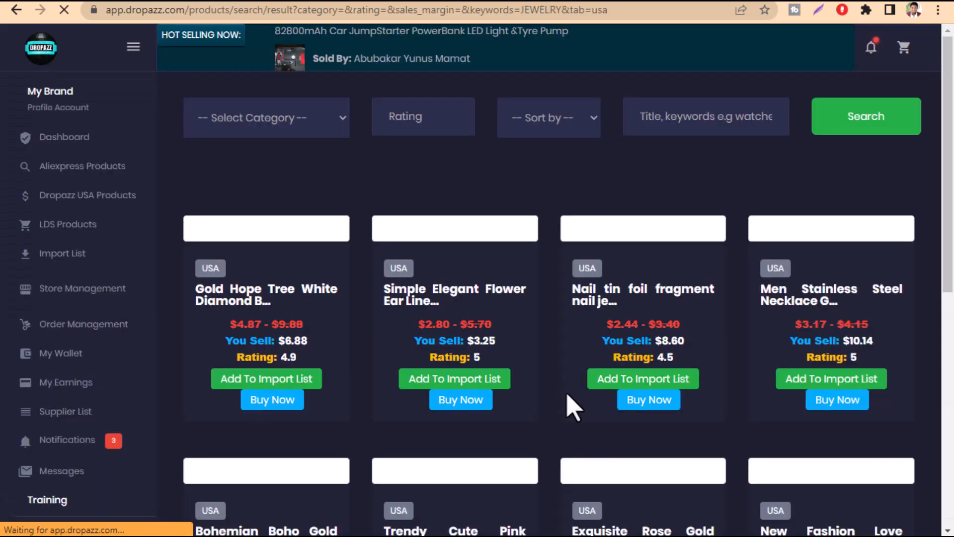
Add the Bohemian Boho Gold, Trendy Cute Pink Flower, Exquisite Rose Gold Flower and New Fashion Love Shiny Zircon jewelry products to the import list
scroll(547, 388, down, 5)
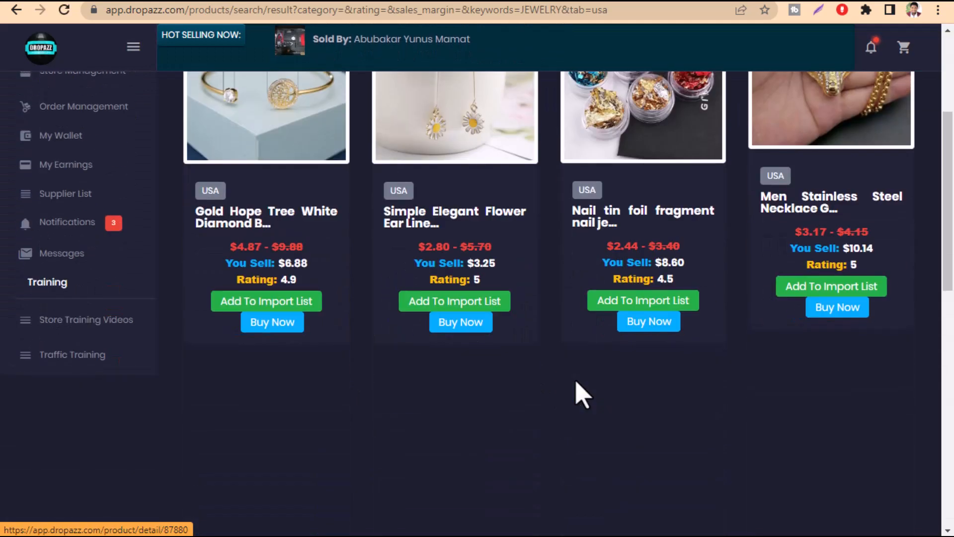
scroll(579, 398, down, 4)
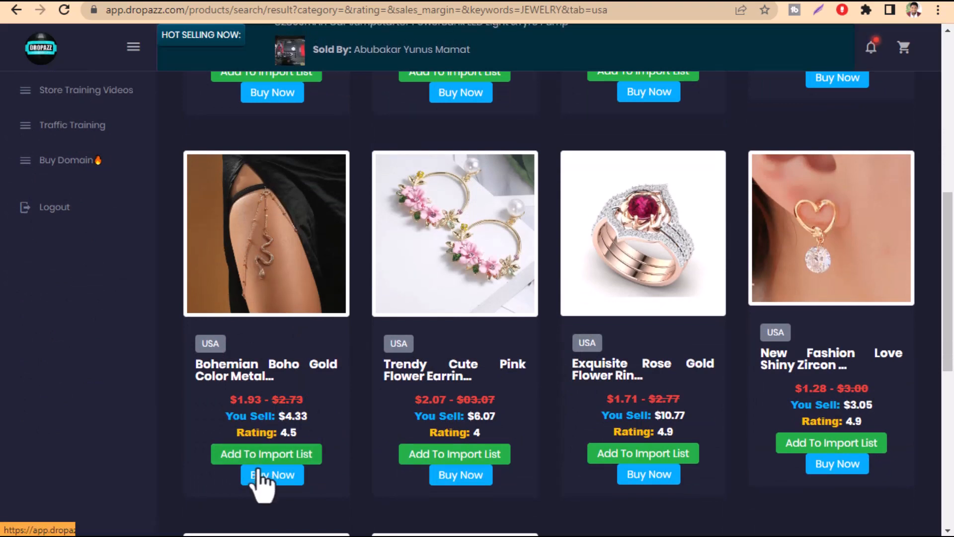
click(279, 453)
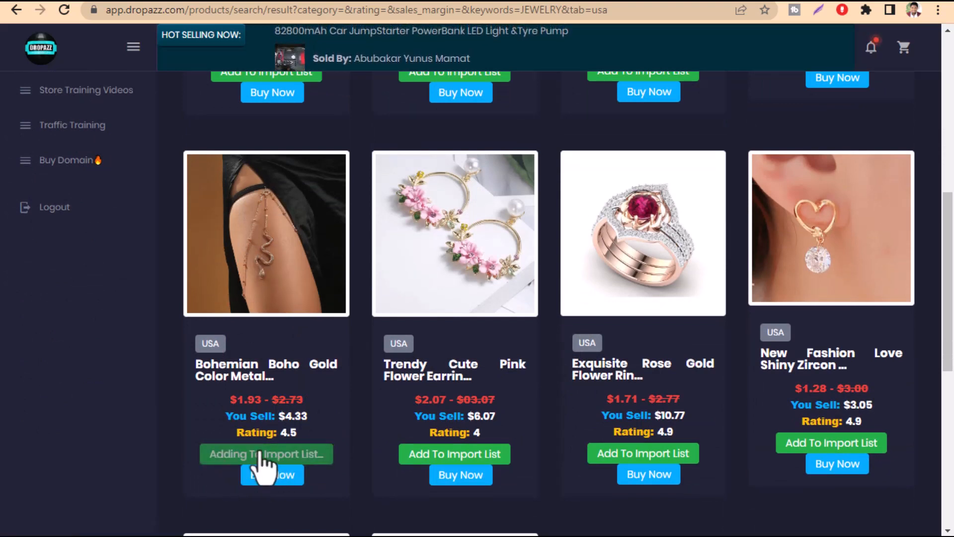
click(477, 453)
click(640, 453)
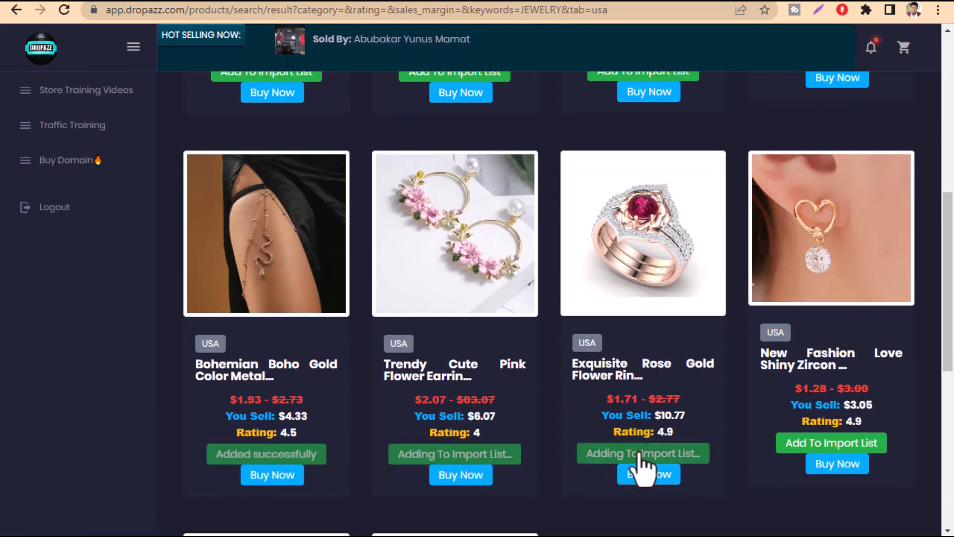
click(791, 447)
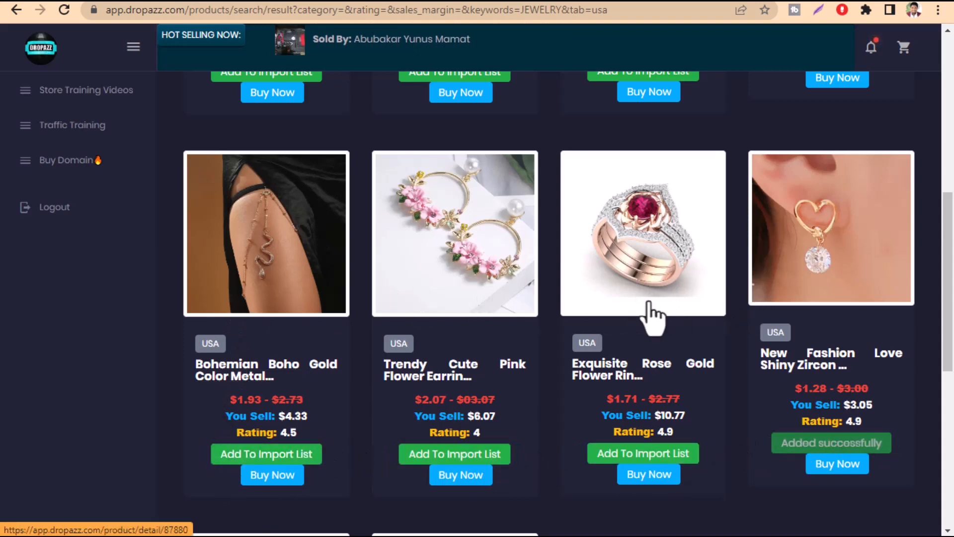
Open the LDS Products catalogue and examine the listed shoes and their naira prices
scroll(497, 357, up, 9)
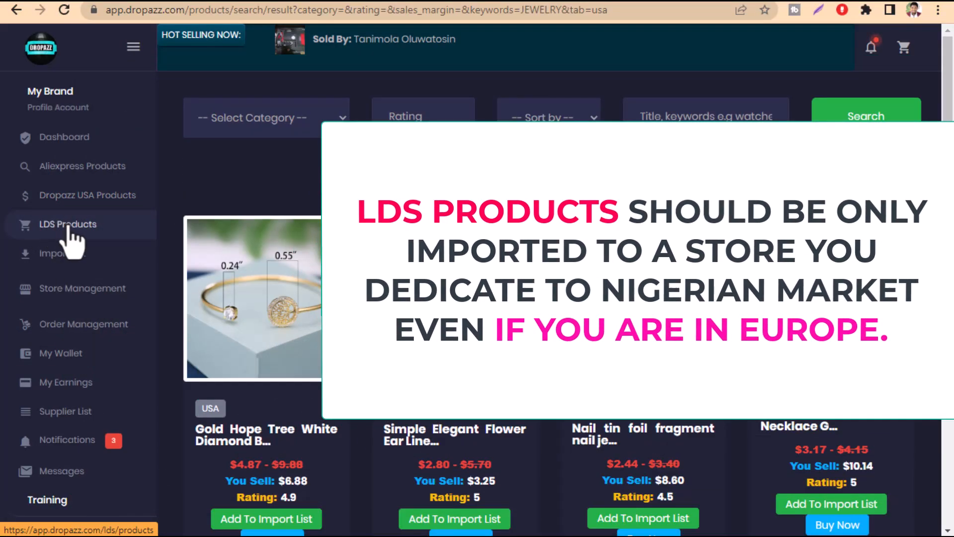
click(63, 224)
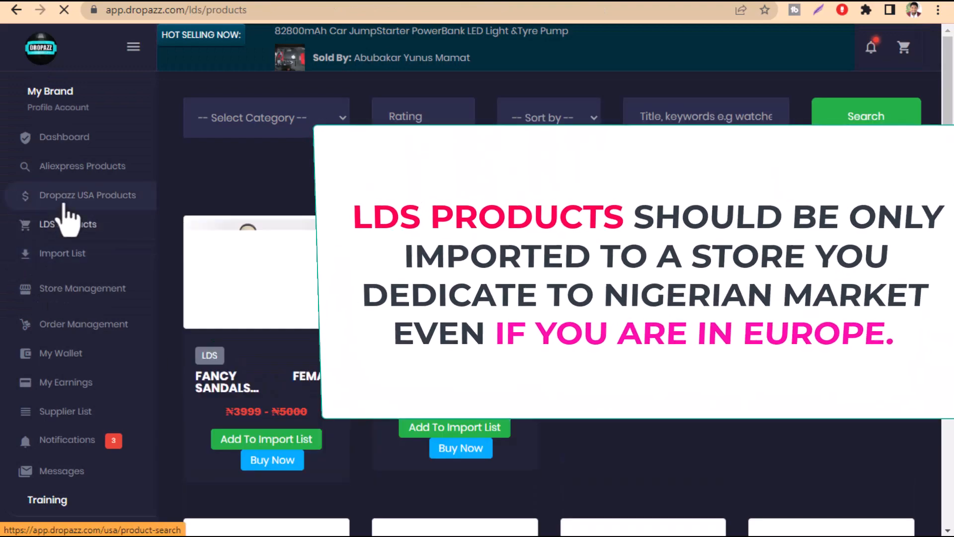
scroll(546, 299, down, 2)
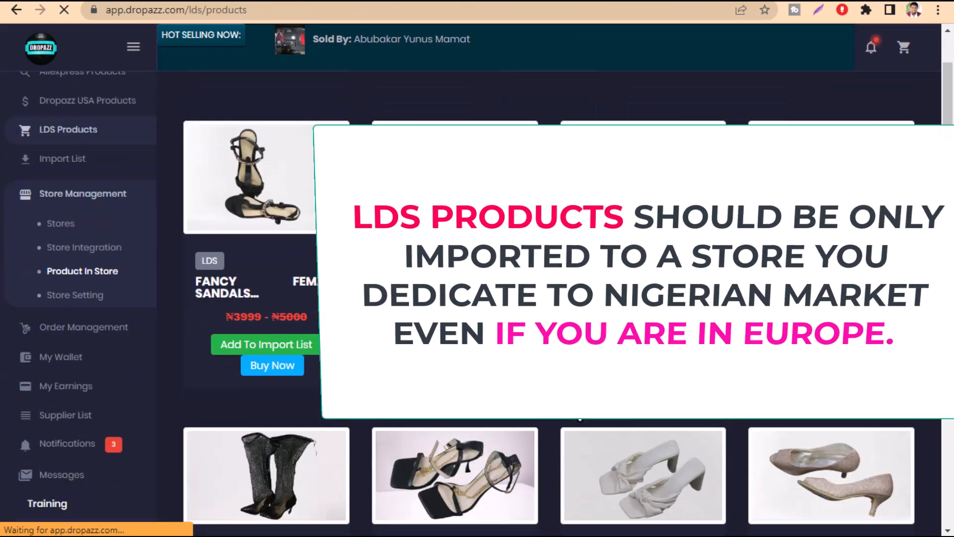
scroll(547, 298, down, 10)
scroll(547, 298, up, 11)
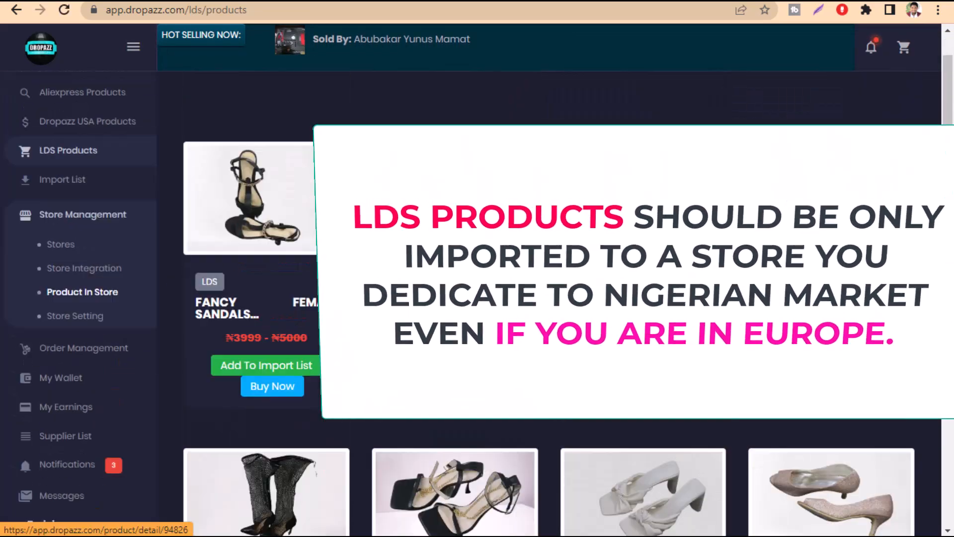
scroll(64, 277, up, 2)
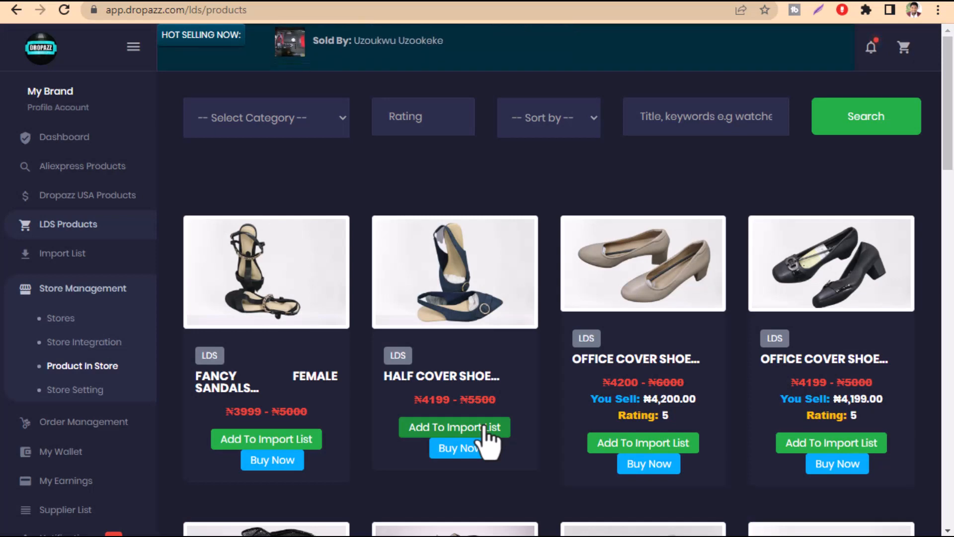
scroll(581, 252, down, 9)
scroll(589, 270, up, 9)
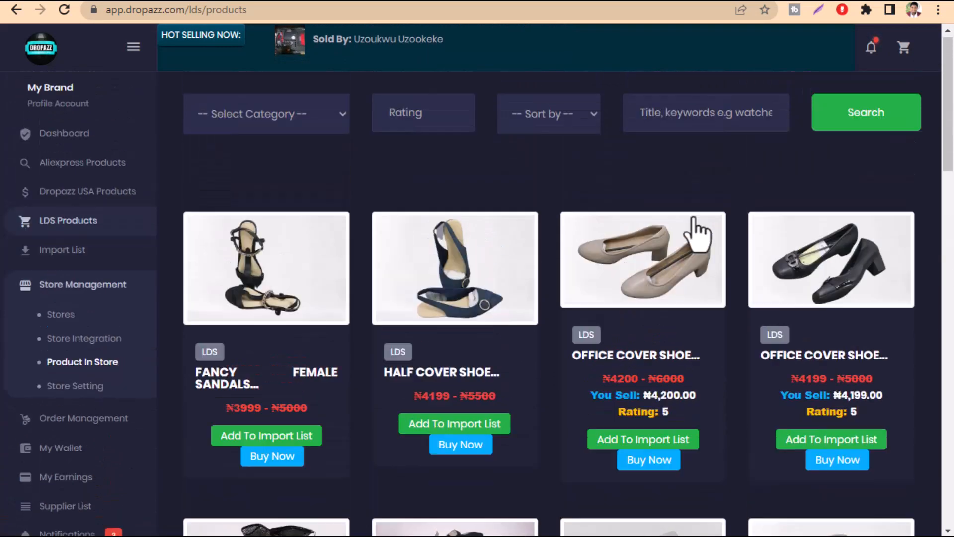
Search the LDS products for the keyword WATCH and for the keyword SNEAKERS
click(690, 130)
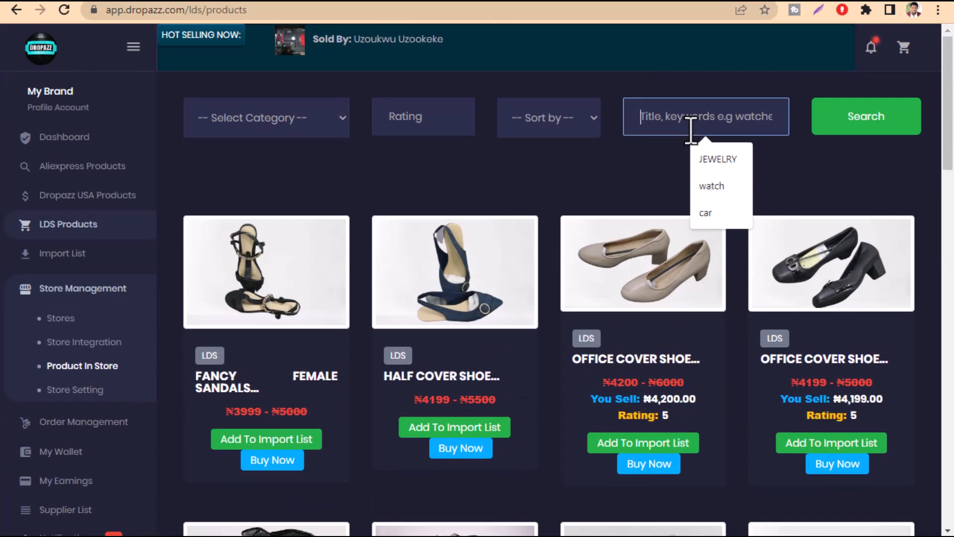
text(WATCH)
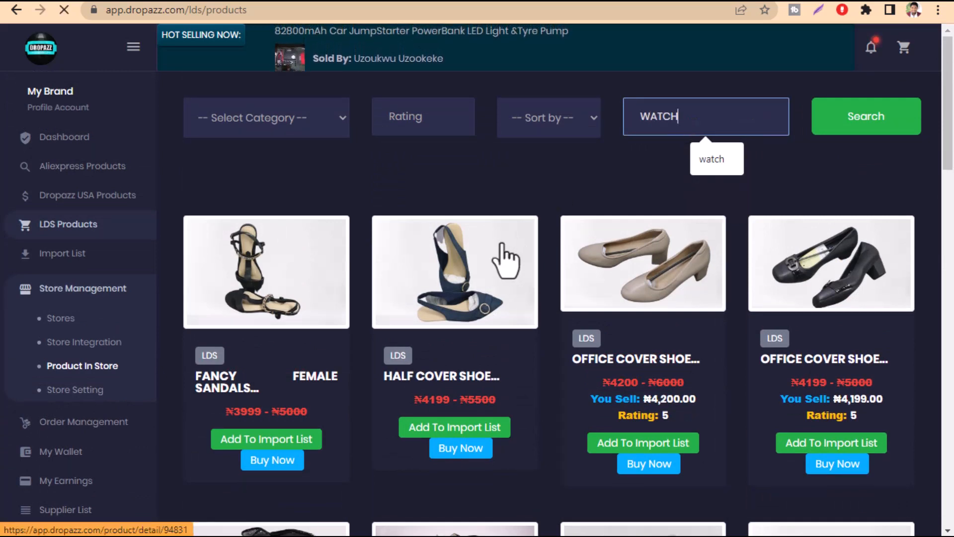
scroll(505, 261, down, 9)
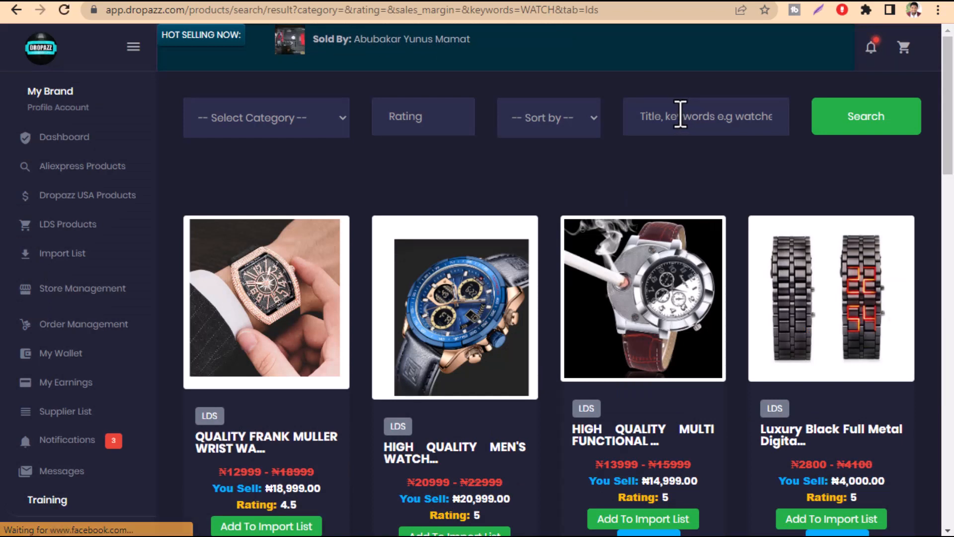
click(676, 121)
text(SN)
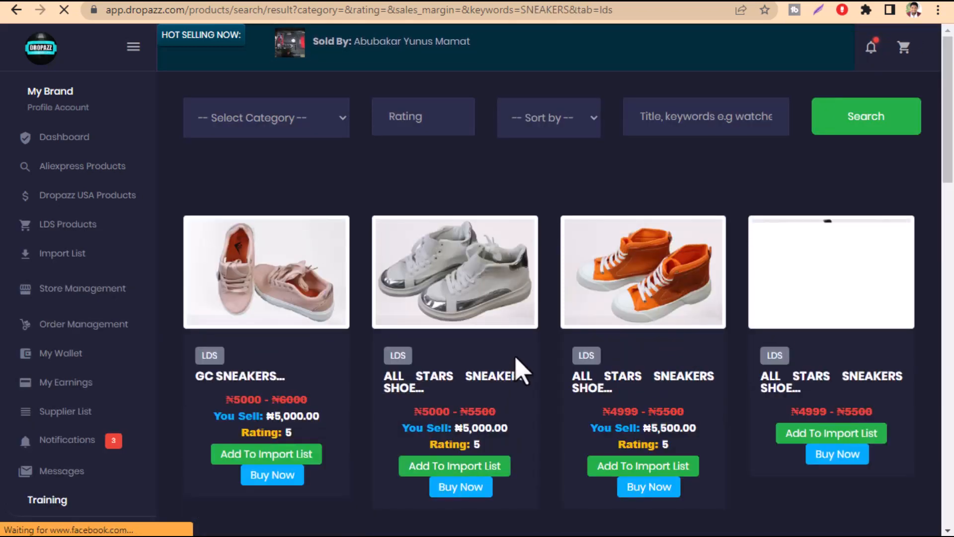
Add the Men's Lace/Slip-on Fashion, 2021 Men's Breathable, 2021 Men's Casual and Men Sports Causal sneakers to the import list
scroll(522, 358, down, 7)
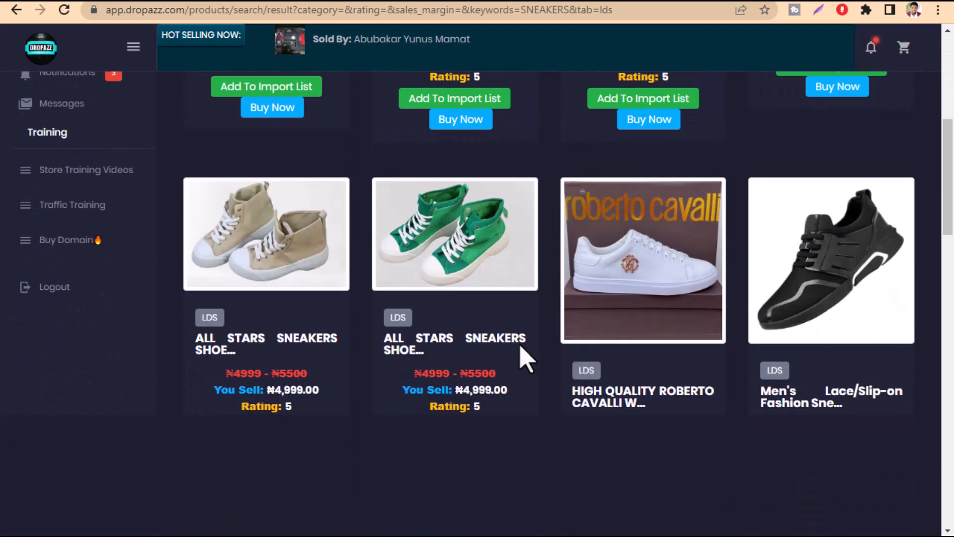
scroll(522, 357, down, 2)
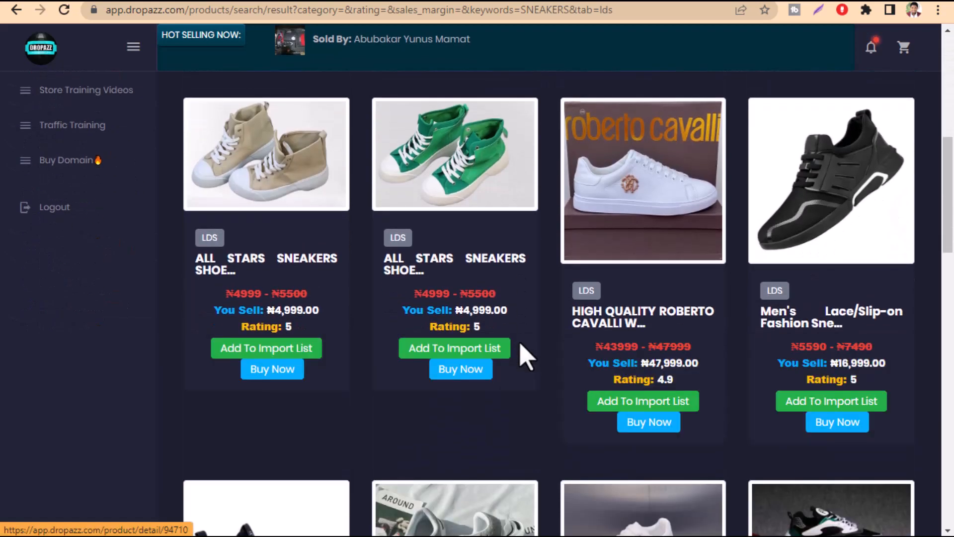
scroll(527, 348, down, 2)
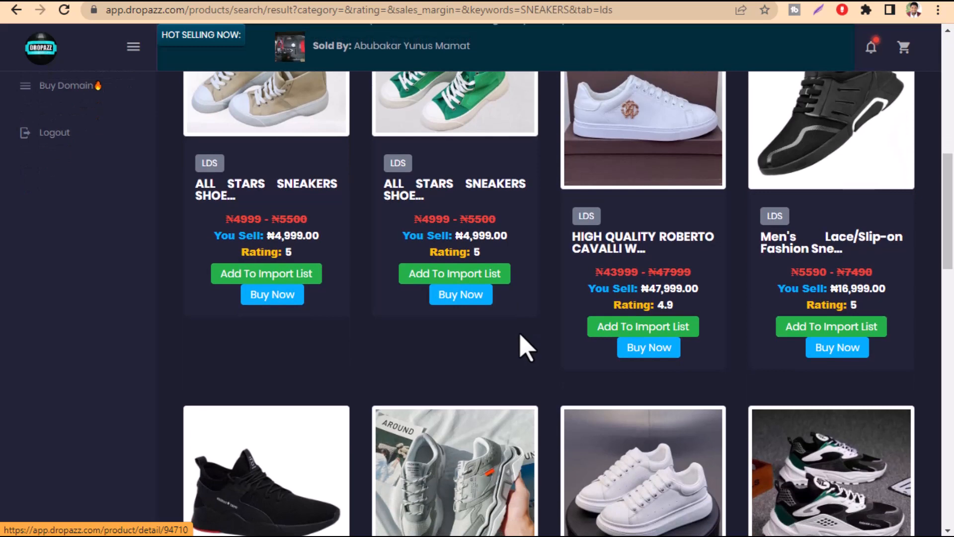
scroll(522, 347, down, 4)
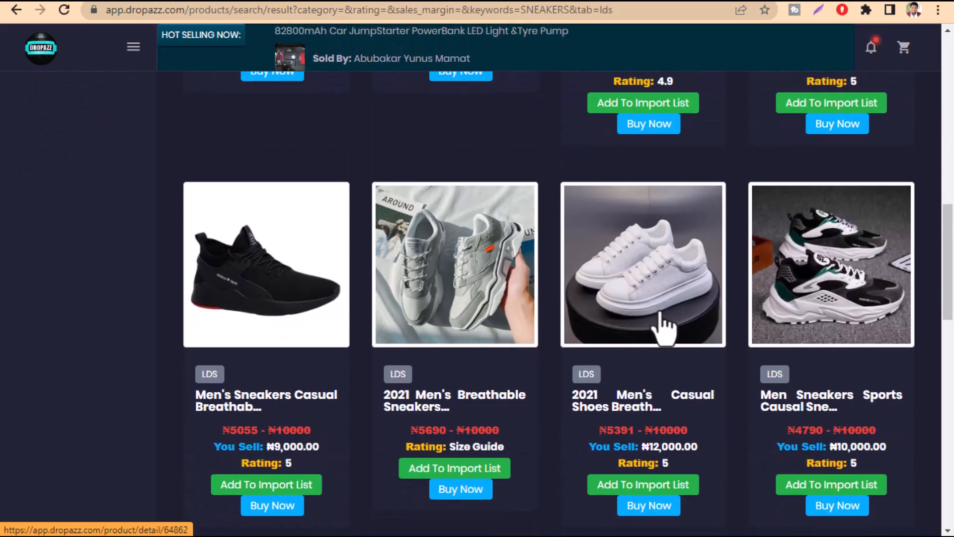
scroll(661, 311, down, 3)
scroll(661, 313, up, 6)
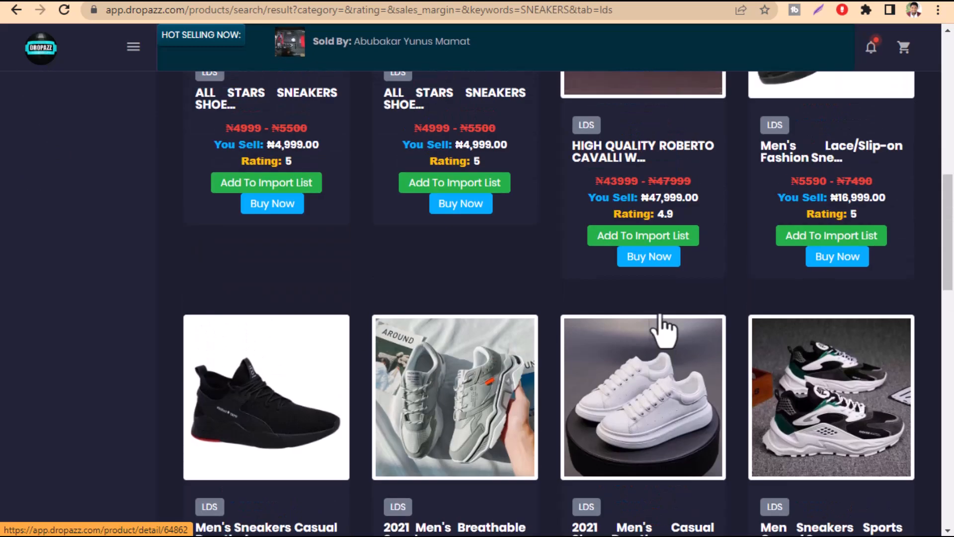
scroll(664, 327, up, 2)
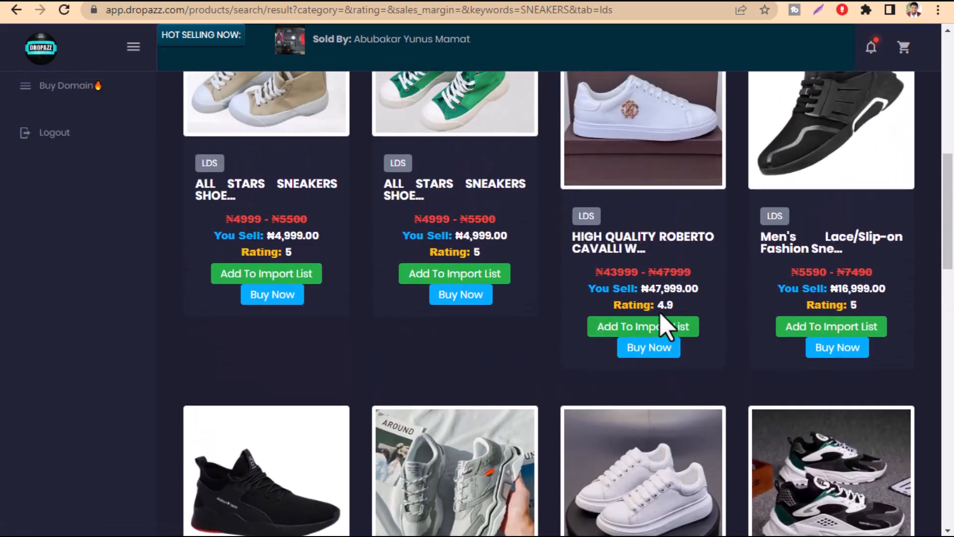
scroll(696, 347, down, 3)
click(810, 180)
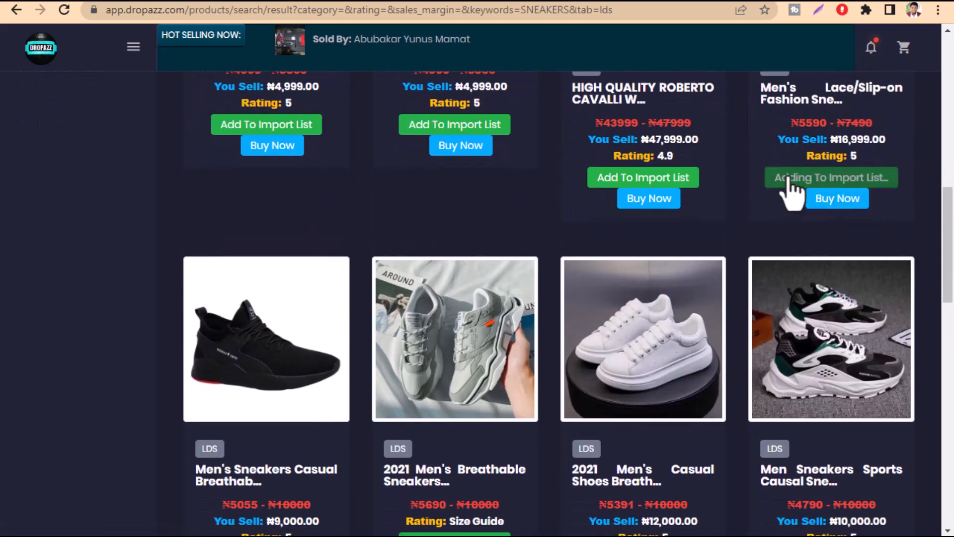
scroll(673, 263, down, 3)
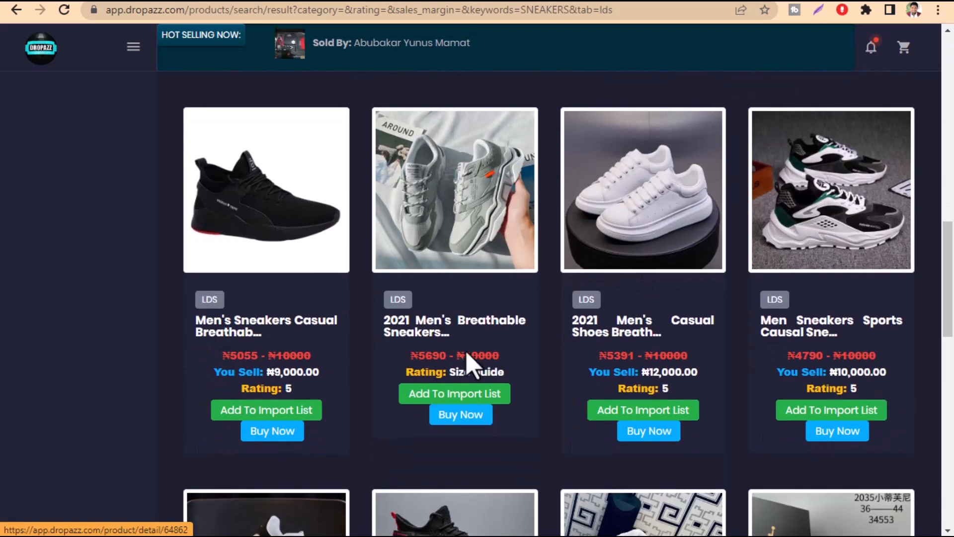
click(437, 394)
click(639, 413)
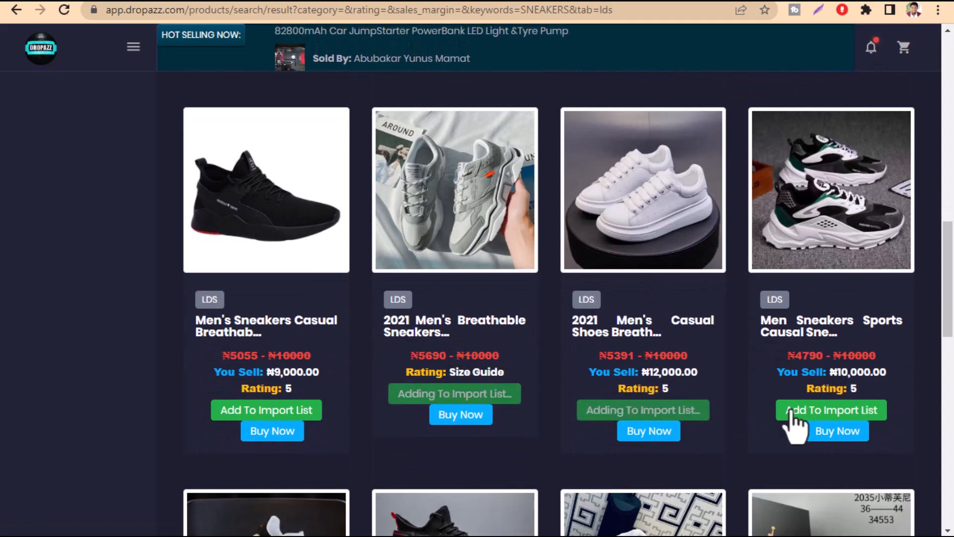
click(795, 413)
Examine the sneaker listings, comparing the struck-through price ranges with the You Sell prices of the All Stars and Men's Casual Breathable sneakers
scroll(576, 408, up, 12)
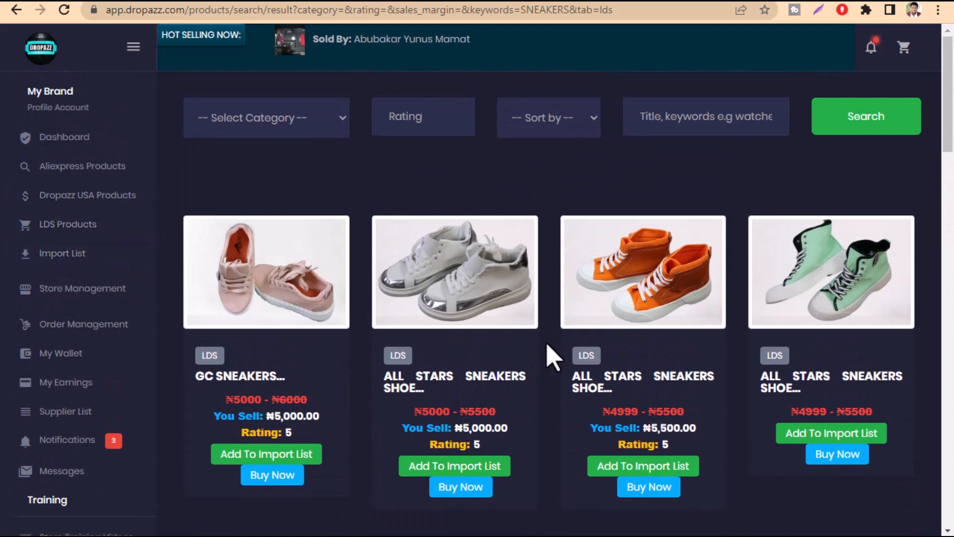
scroll(550, 357, down, 5)
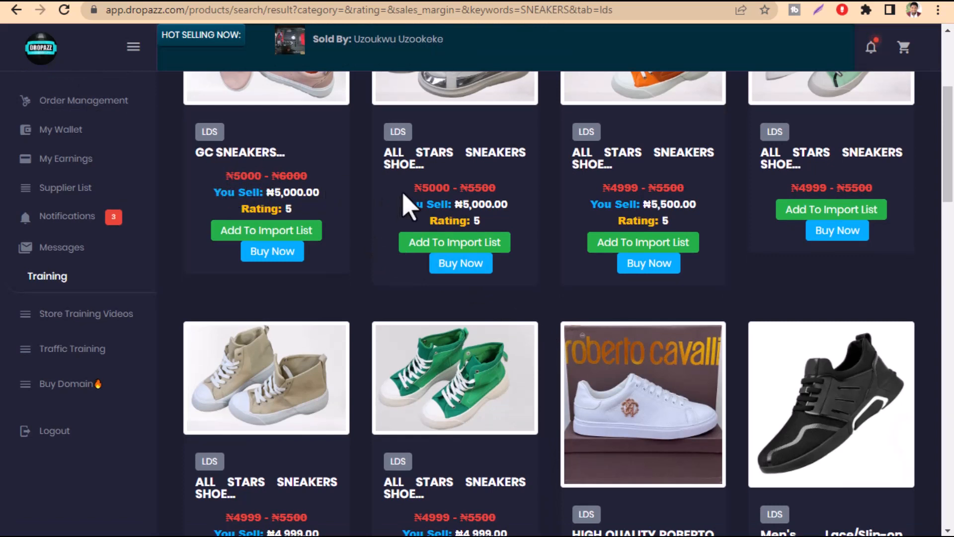
drag(586, 188, 651, 188)
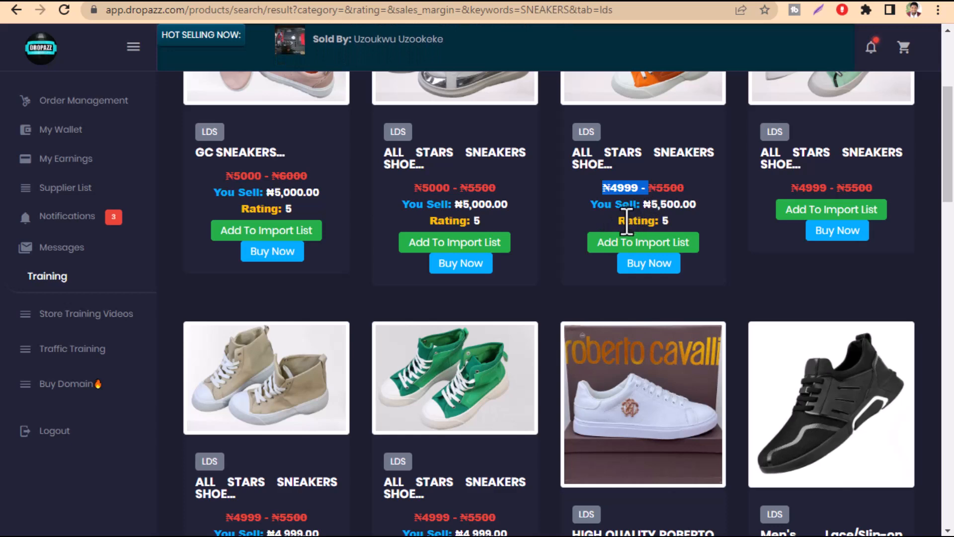
scroll(596, 226, down, 3)
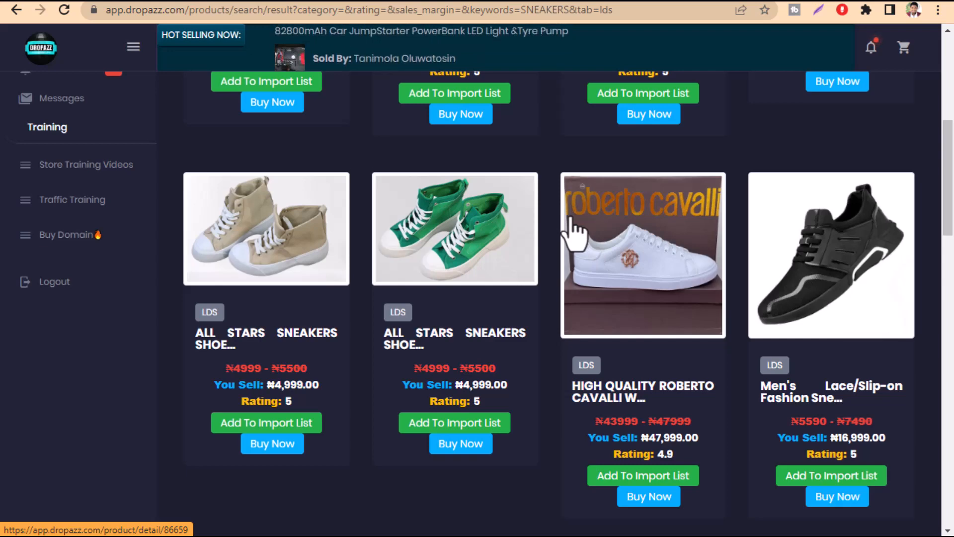
scroll(575, 234, down, 9)
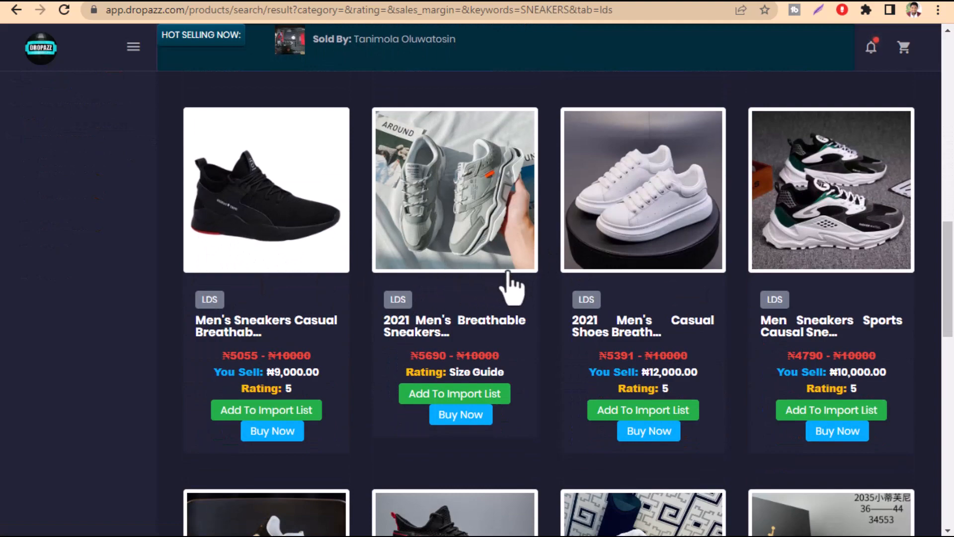
scroll(554, 286, up, 20)
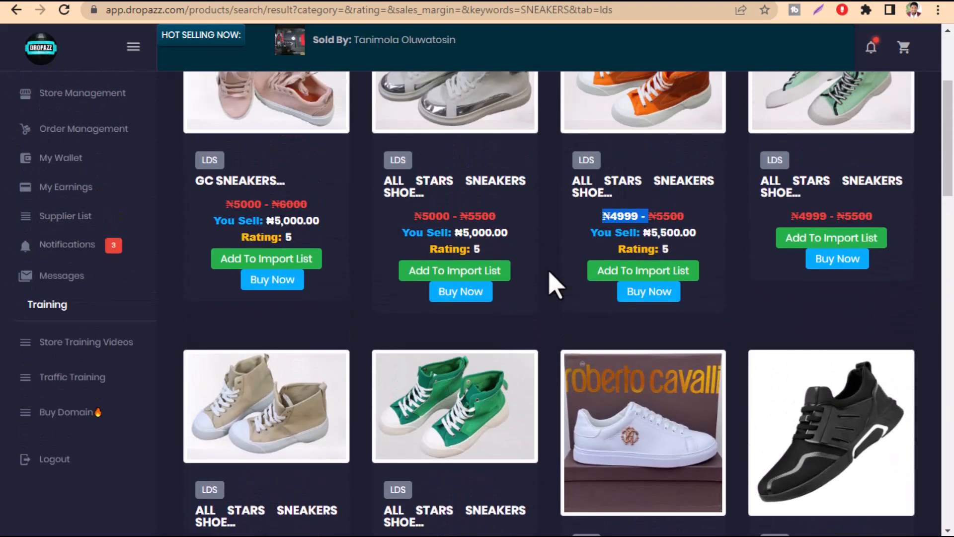
scroll(551, 285, down, 3)
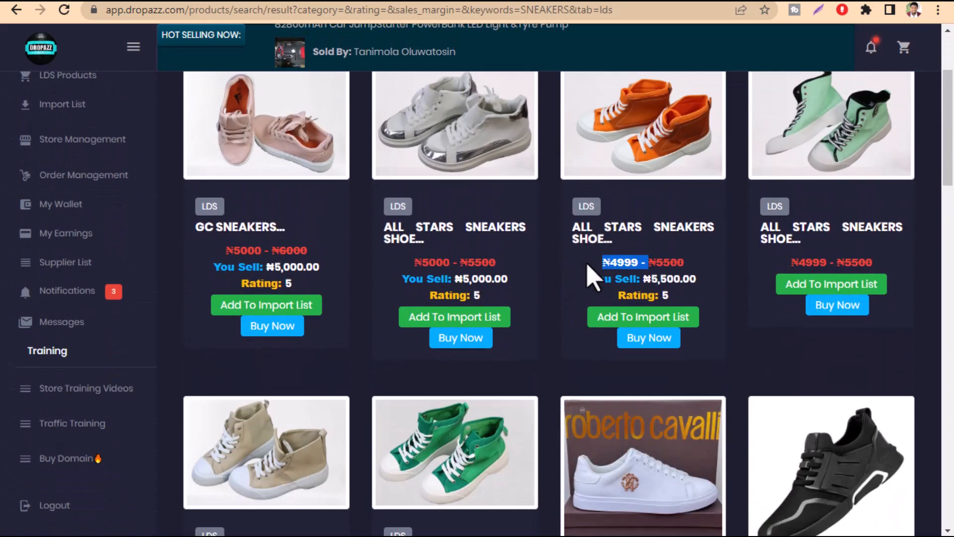
drag(602, 262, 646, 268)
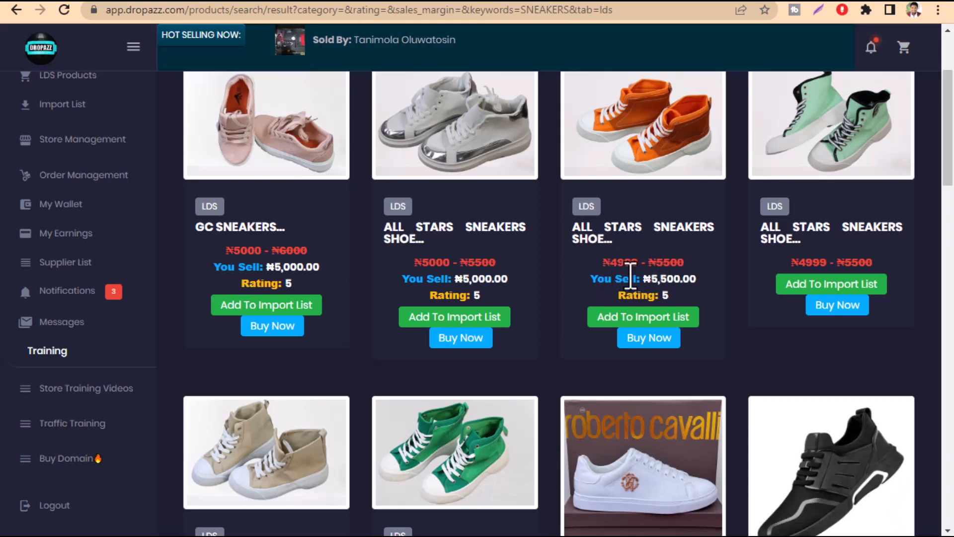
drag(697, 279, 679, 293)
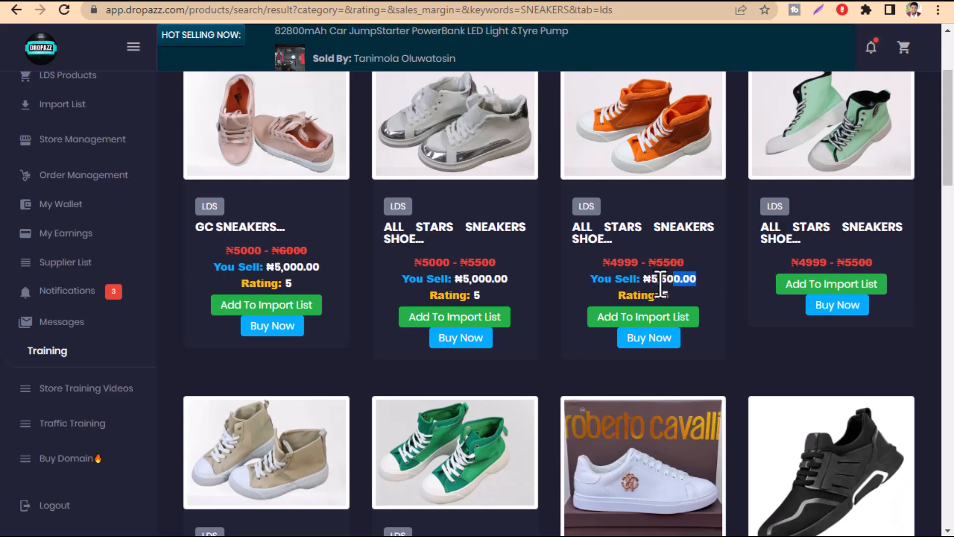
click(652, 283)
scroll(653, 282, down, 10)
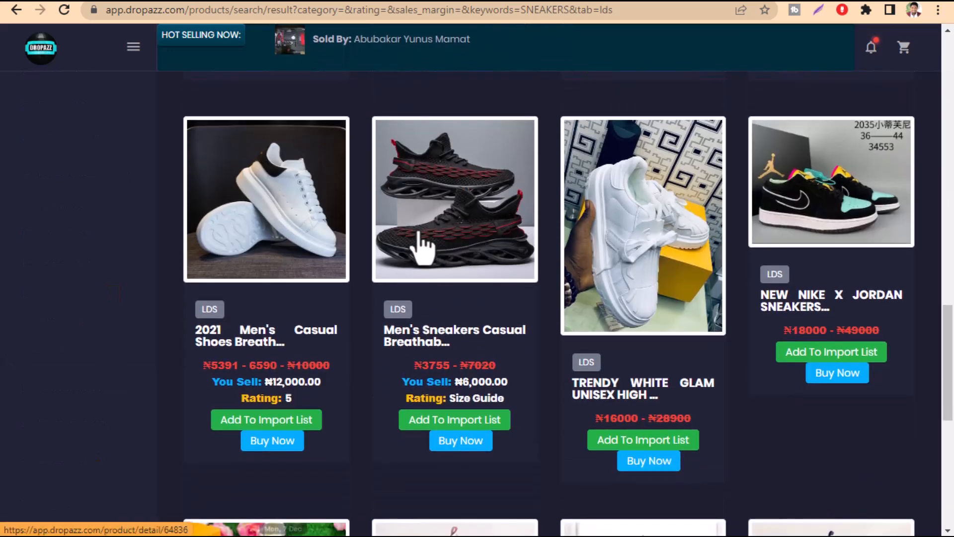
drag(412, 366, 463, 365)
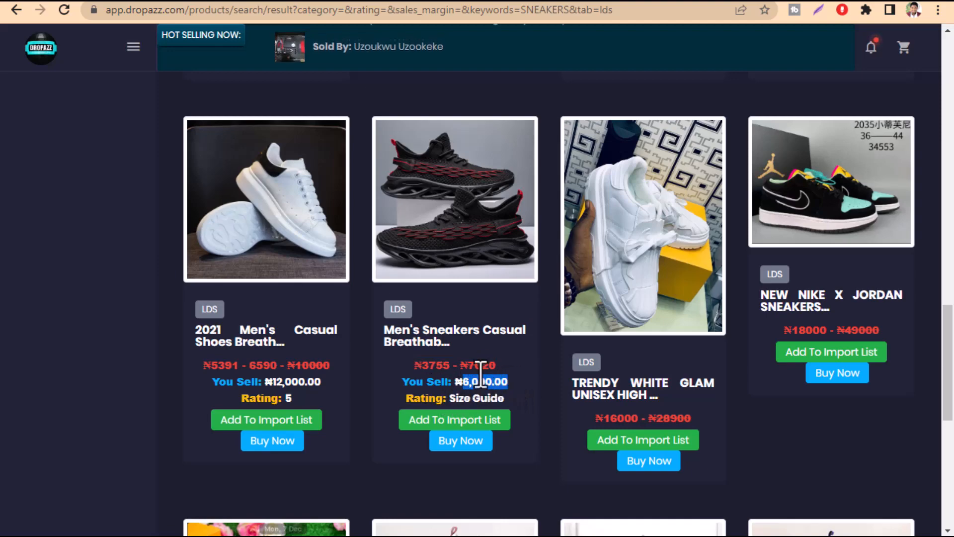
Open the import list, look over the added sneakers and choose to wait for the unresponsive page
scroll(480, 381, up, 20)
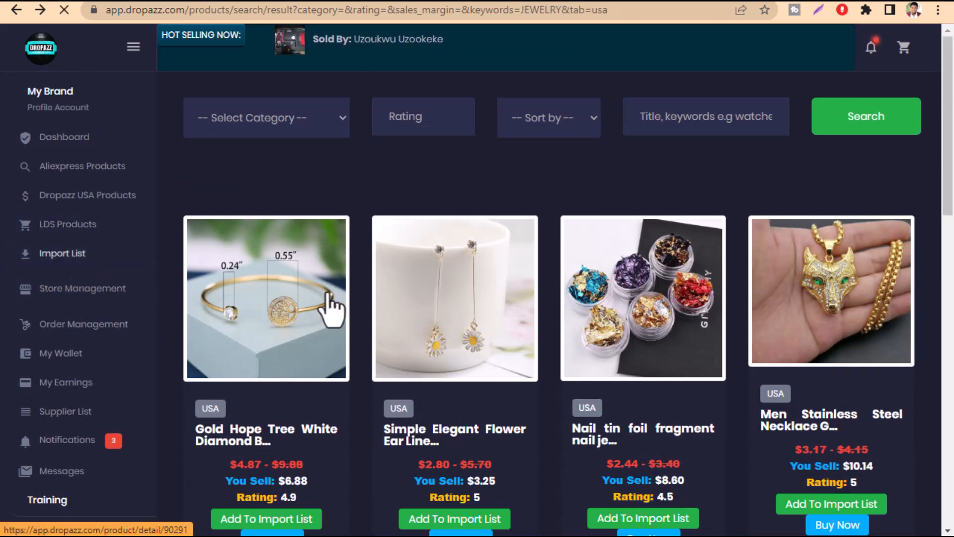
click(348, 295)
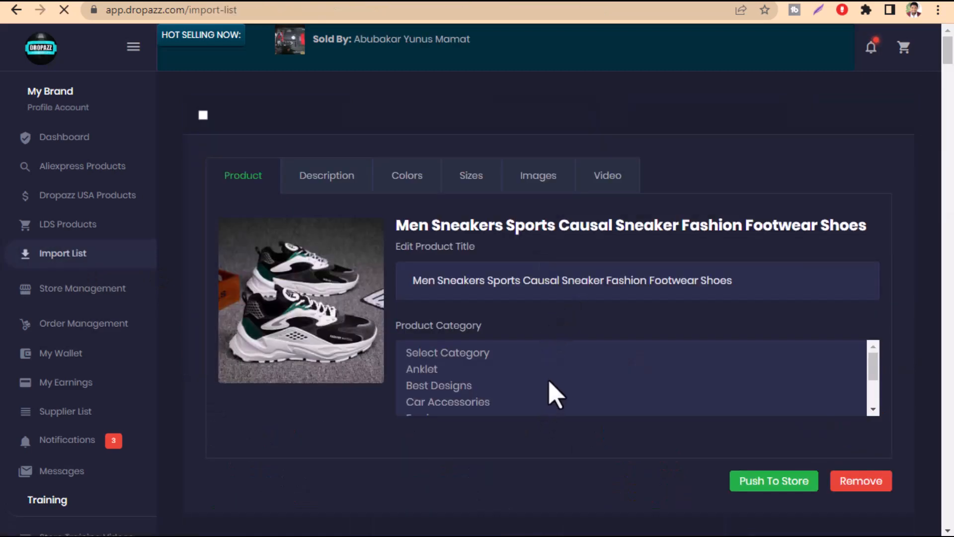
scroll(555, 395, down, 5)
scroll(907, 348, down, 20)
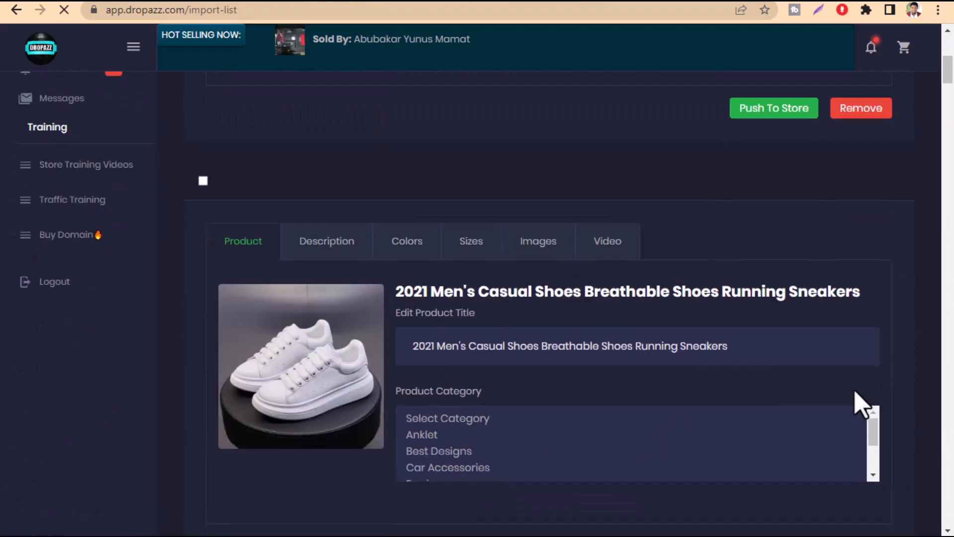
scroll(778, 419, up, 20)
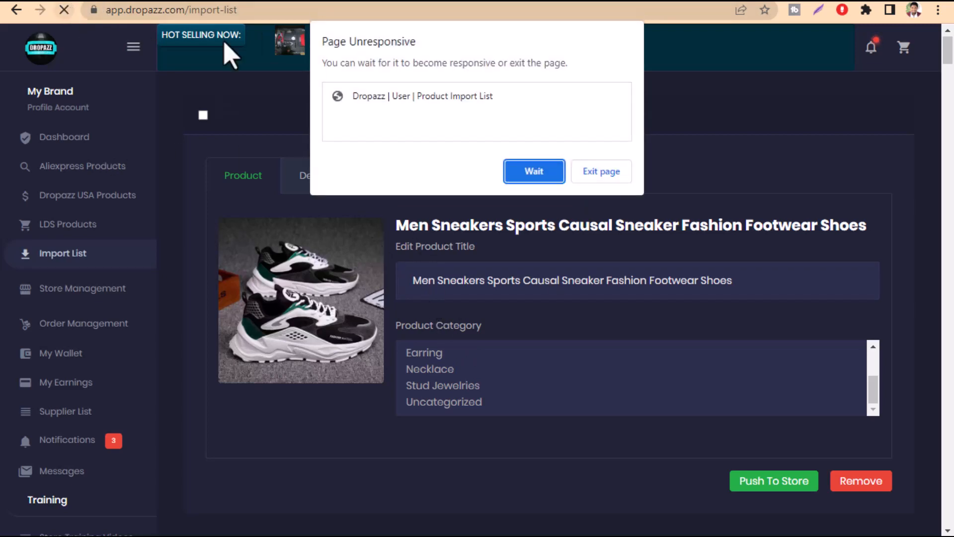
click(533, 174)
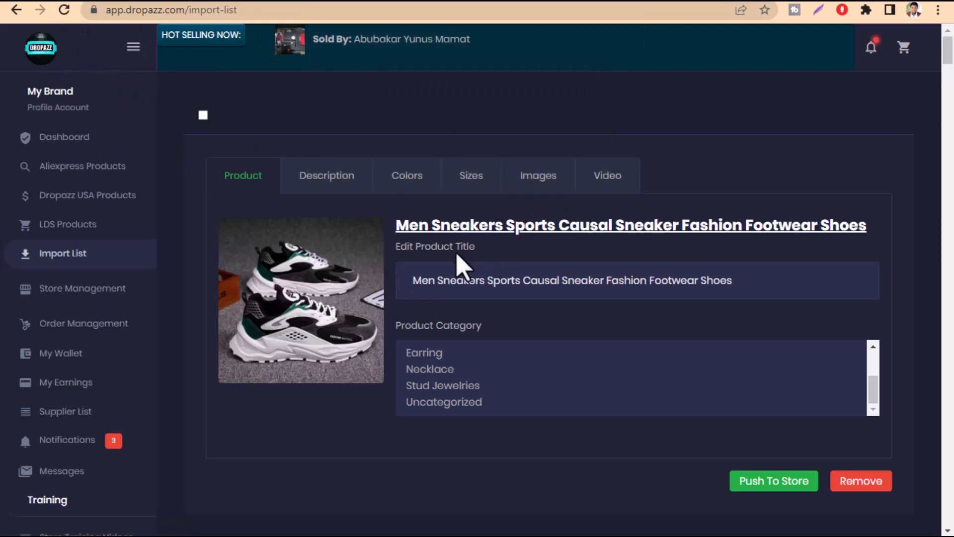
Open the Men Sneakers Sports product's description, enlarge its editor and examine the pictures in it
click(316, 184)
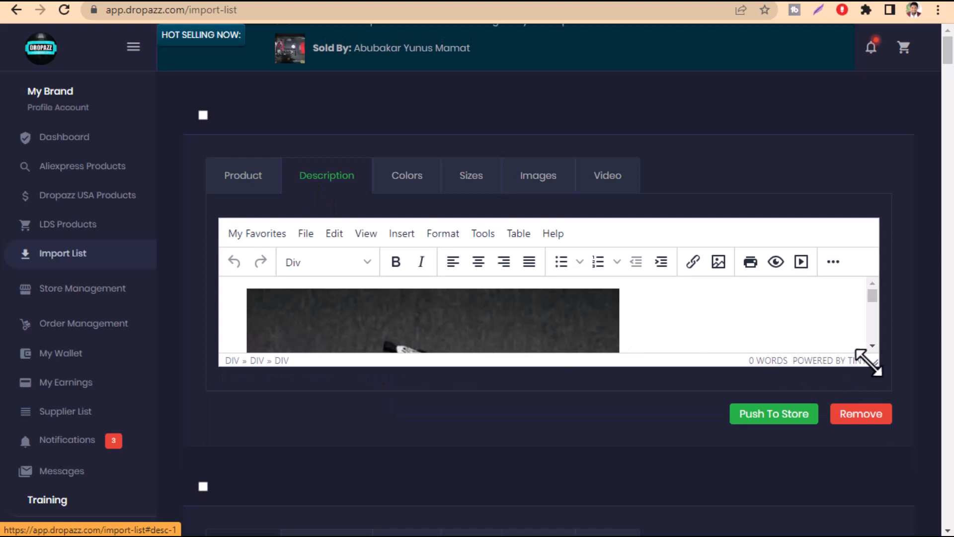
drag(875, 362, 893, 534)
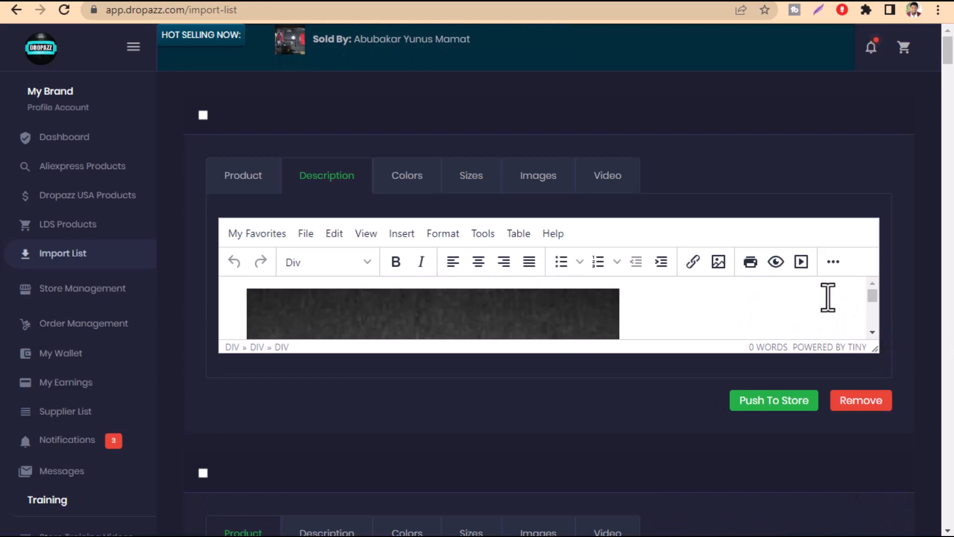
drag(873, 348, 845, 535)
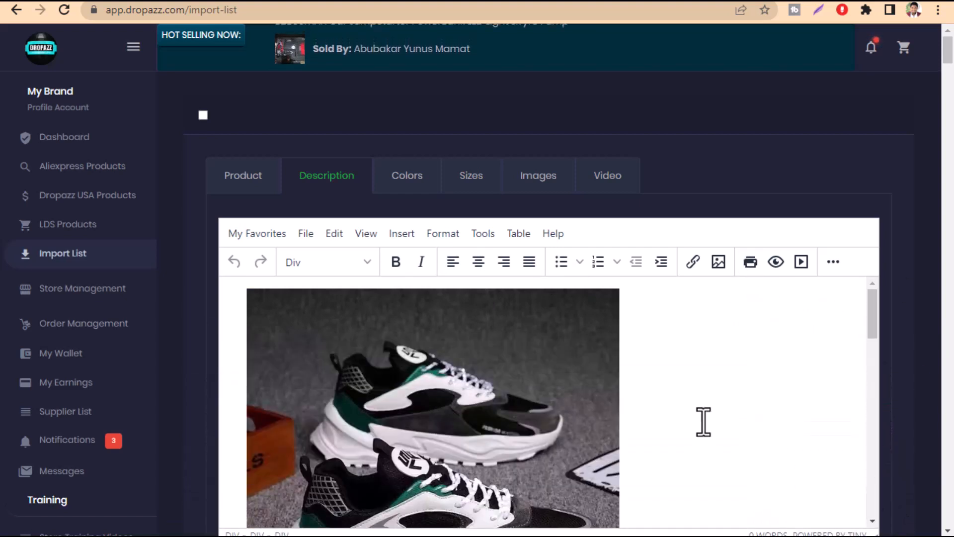
scroll(703, 419, down, 3)
scroll(917, 370, down, 1)
scroll(917, 370, down, 2)
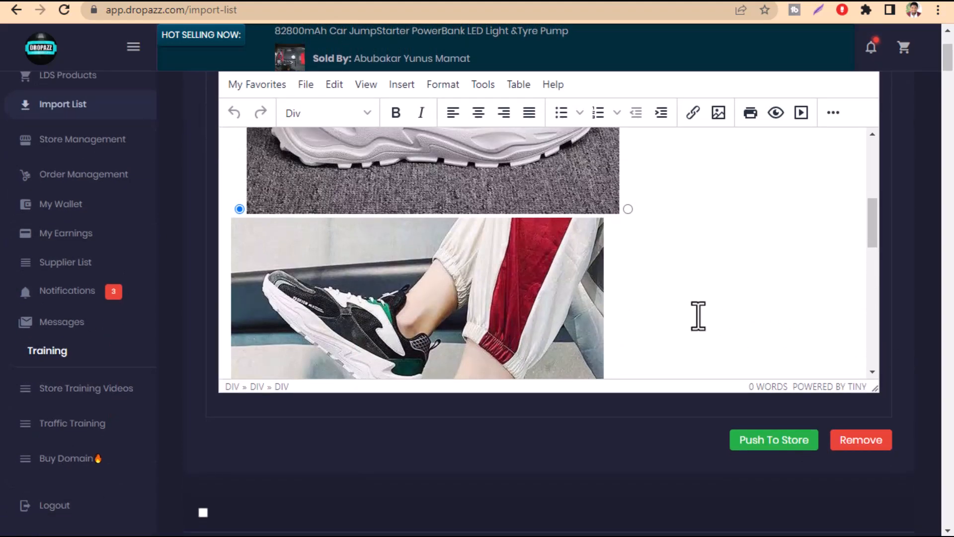
scroll(677, 308, up, 3)
scroll(619, 428, up, 3)
scroll(618, 428, down, 3)
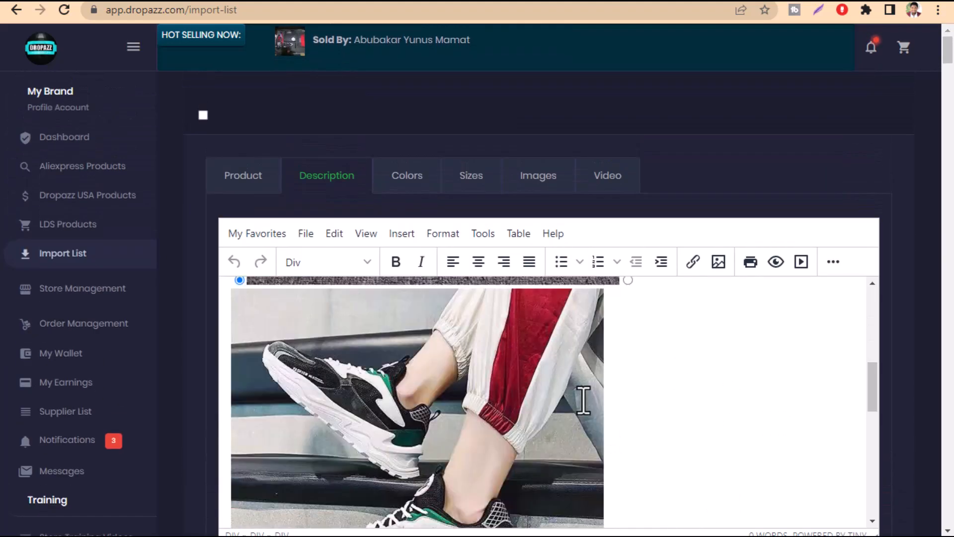
scroll(583, 397, up, 8)
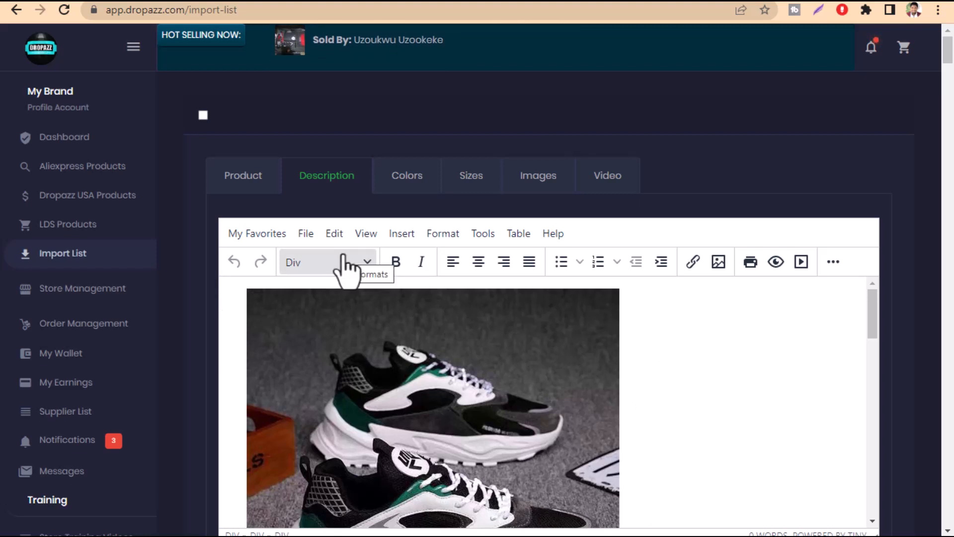
Return to the sneaker's main product details and review the titles and categories of the other products in the import list
click(243, 183)
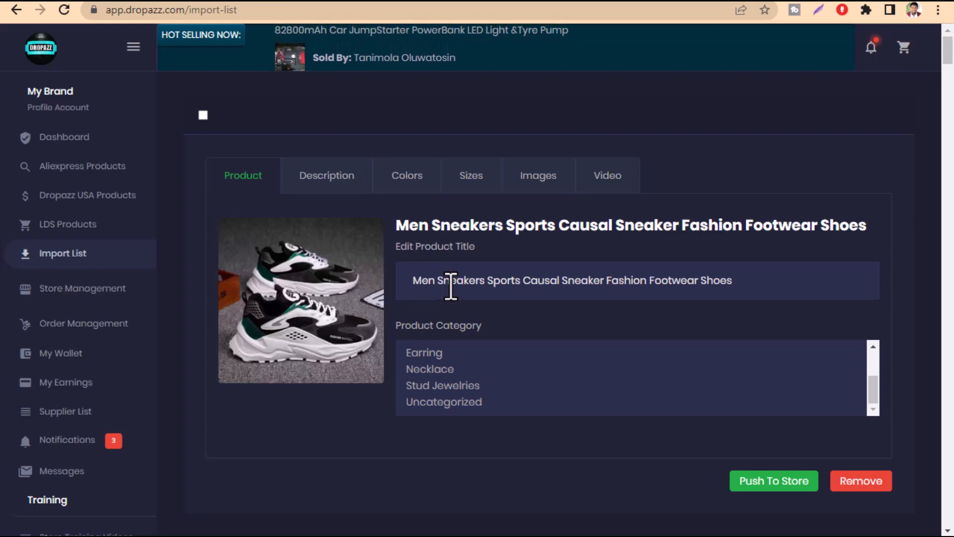
scroll(451, 286, down, 7)
scroll(467, 284, down, 20)
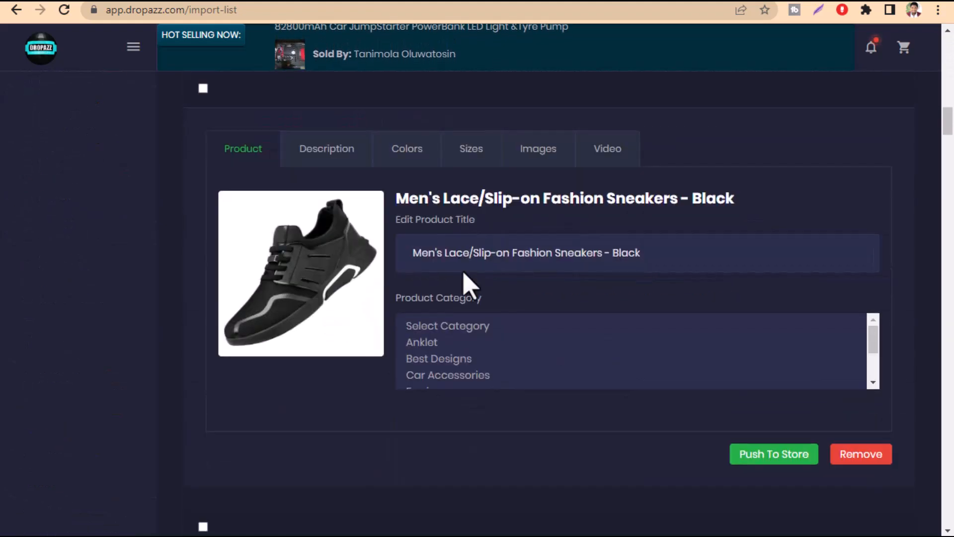
scroll(467, 278, up, 7)
scroll(343, 268, down, 12)
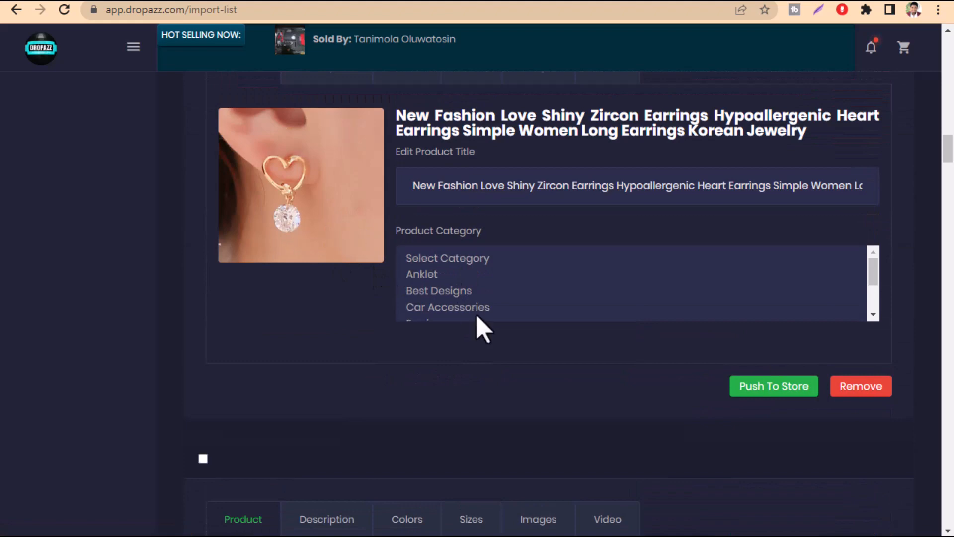
scroll(477, 318, down, 20)
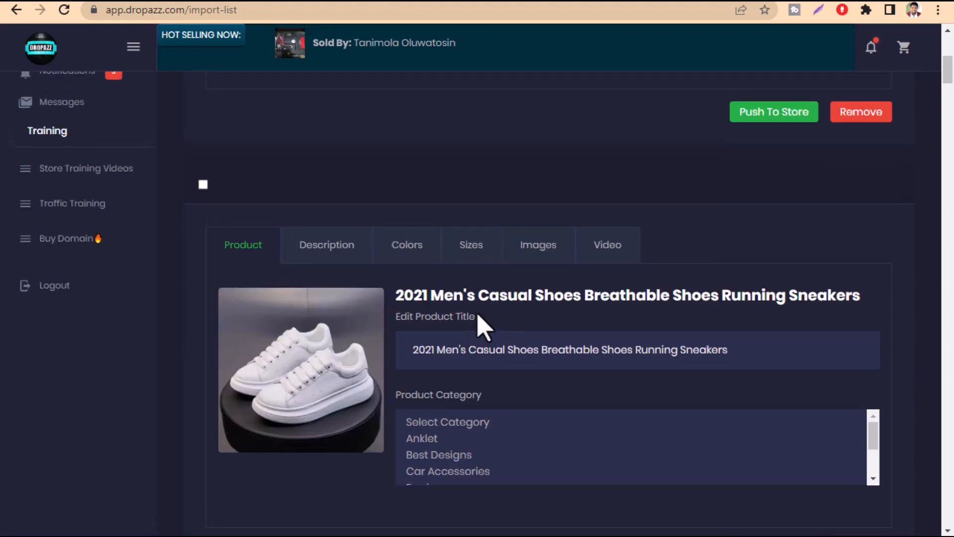
Compare the titles and categories of the Men Sneakers Sports and 2021 Men's Casual Shoes products in the import list
scroll(482, 323, up, 6)
scroll(482, 321, down, 6)
scroll(480, 325, up, 2)
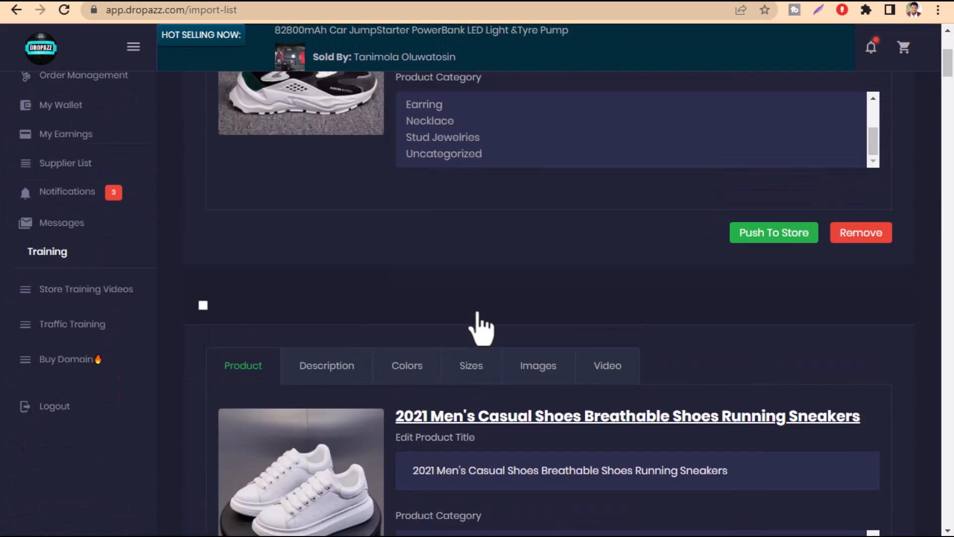
scroll(477, 314, up, 5)
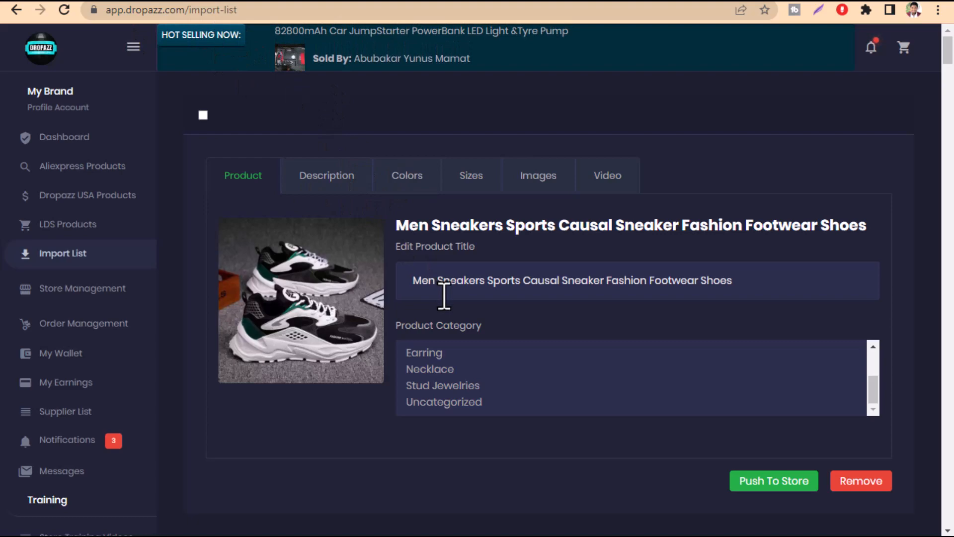
scroll(445, 297, down, 8)
scroll(373, 241, down, 2)
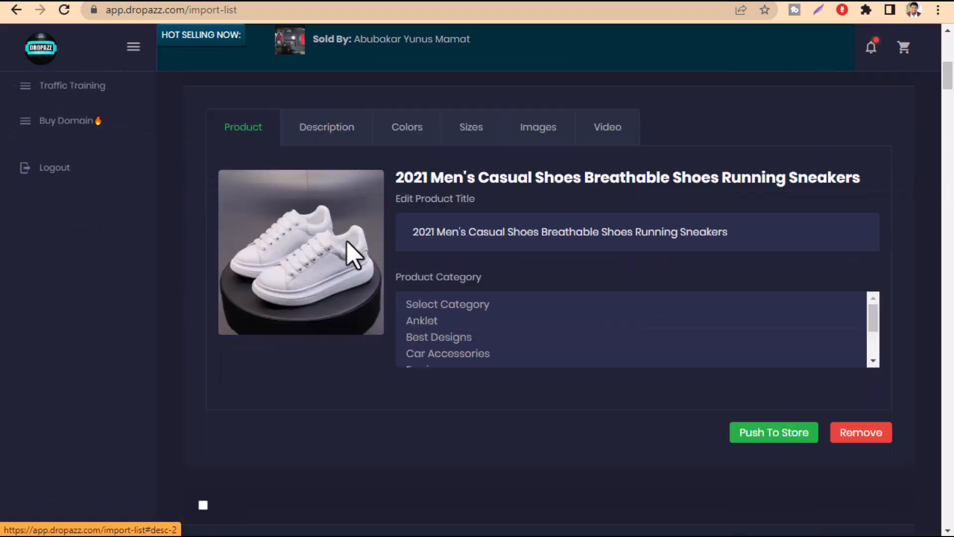
scroll(350, 246, up, 15)
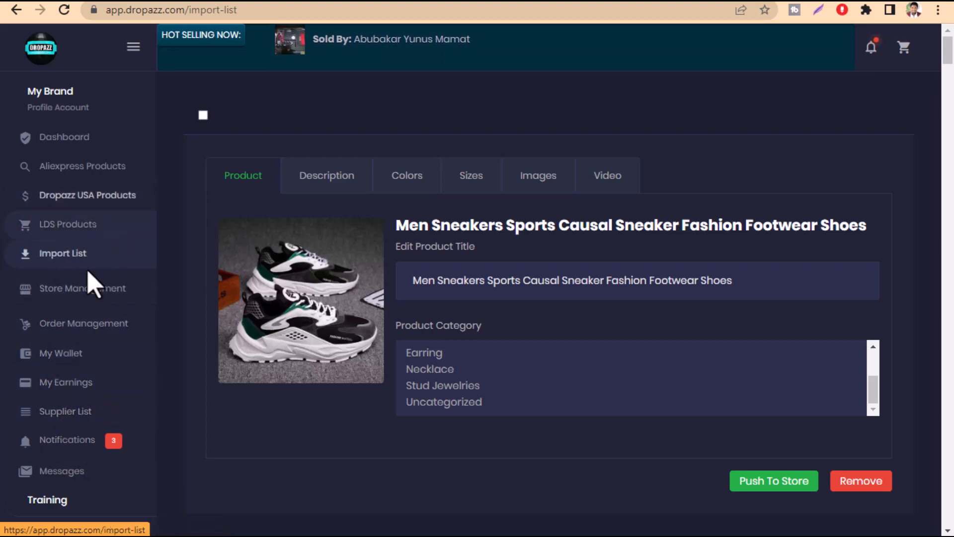
Open the list of integrated stores in a new browser tab and check the status of INTERNATIONAL and Jewel Lord
click(79, 291)
right_click(70, 318)
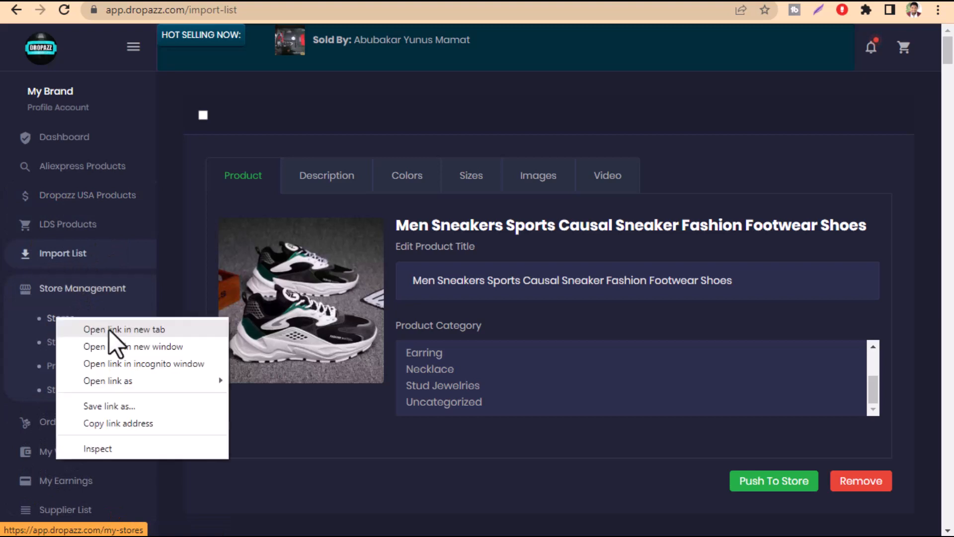
click(166, 323)
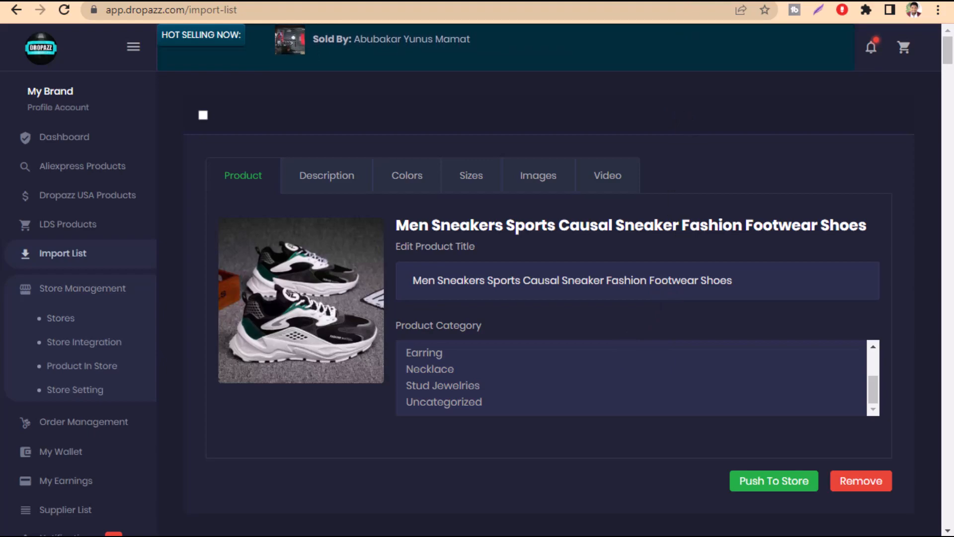
click(702, 1)
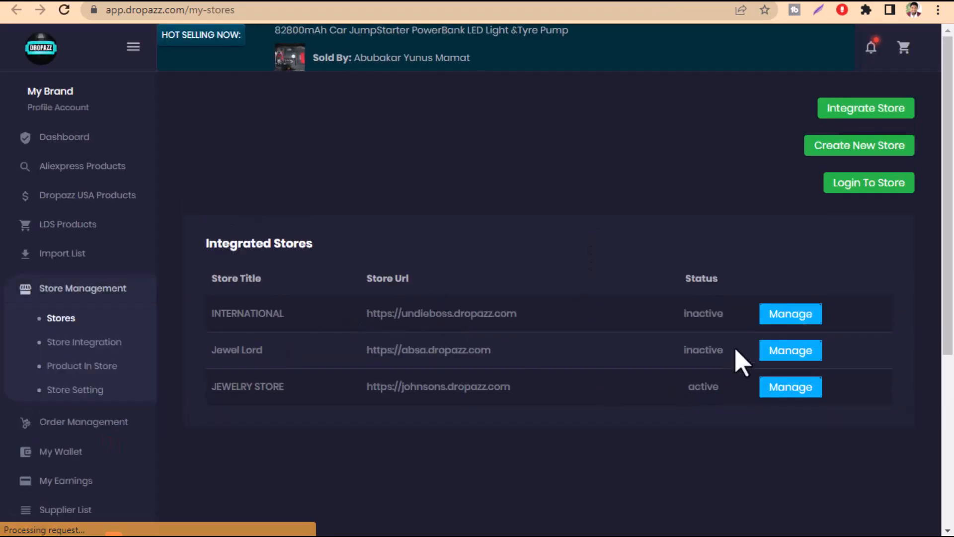
drag(729, 350, 680, 352)
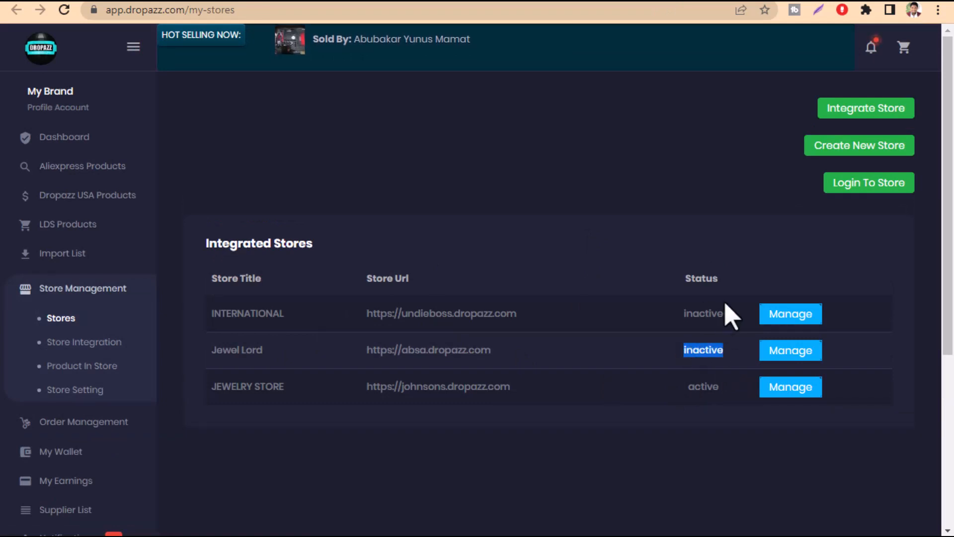
drag(725, 305, 673, 323)
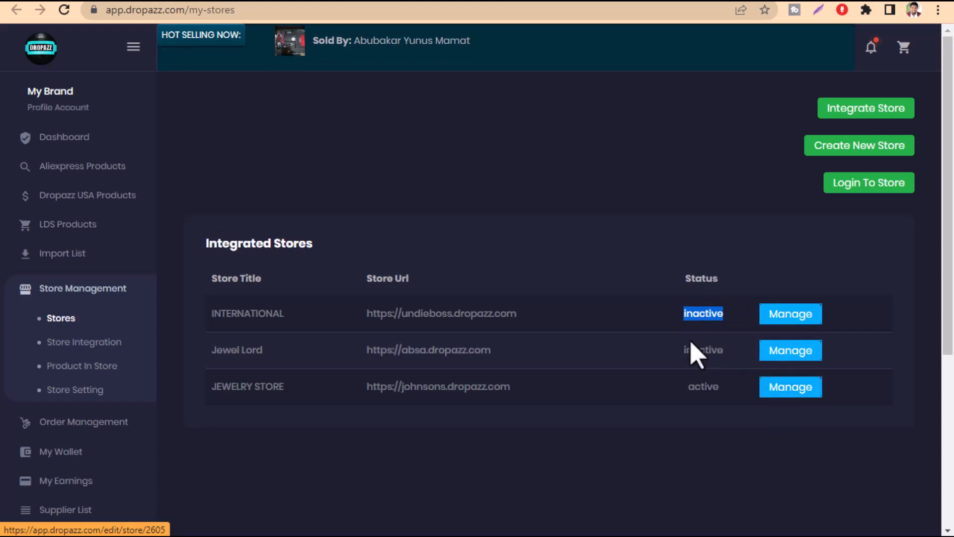
Open the JEWELRY STORE's management form, check its status options without changing them, and return to the import list
click(788, 396)
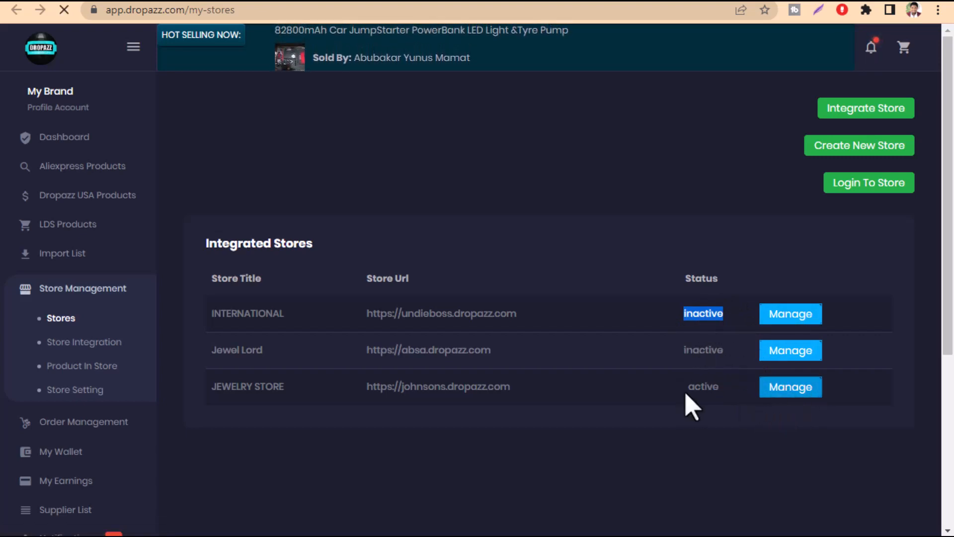
scroll(496, 379, down, 3)
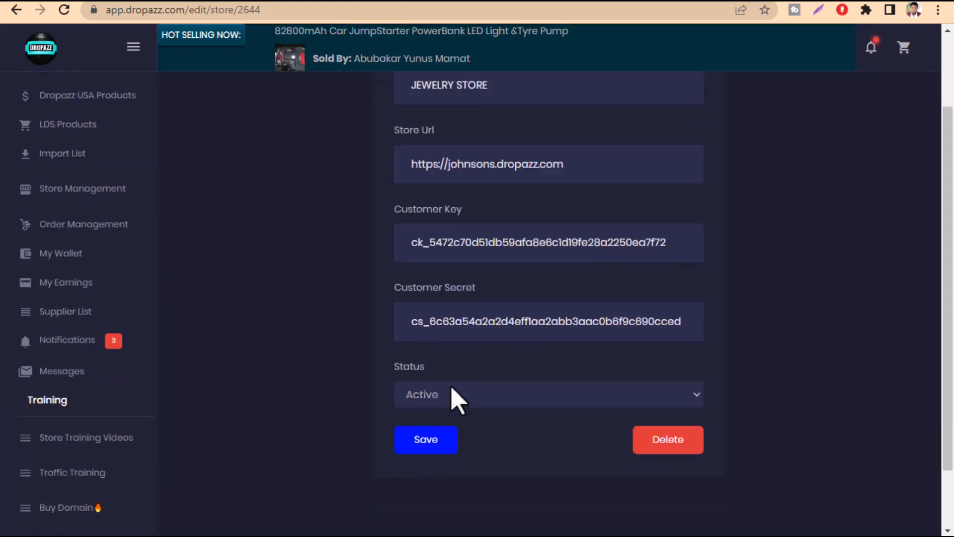
scroll(457, 400, up, 1)
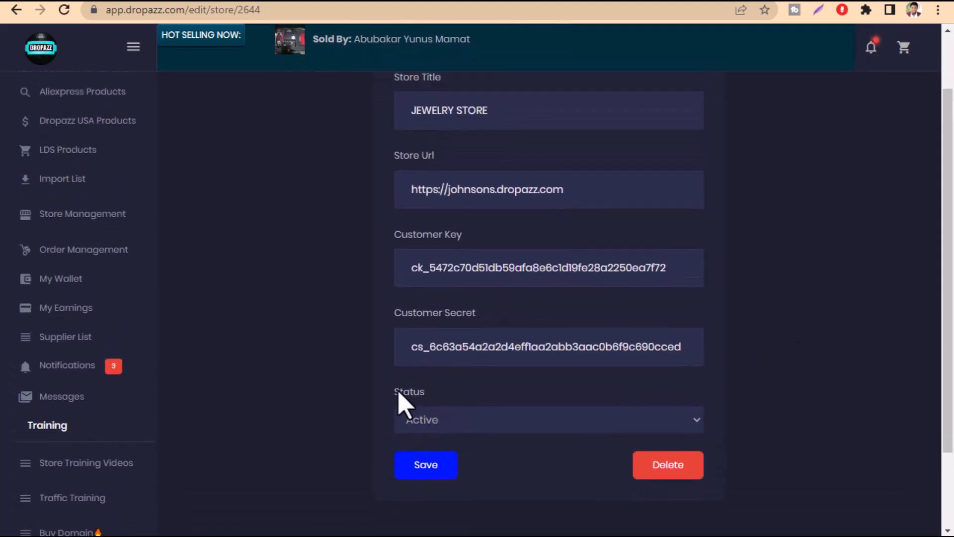
click(419, 428)
click(331, 455)
scroll(370, 380, up, 2)
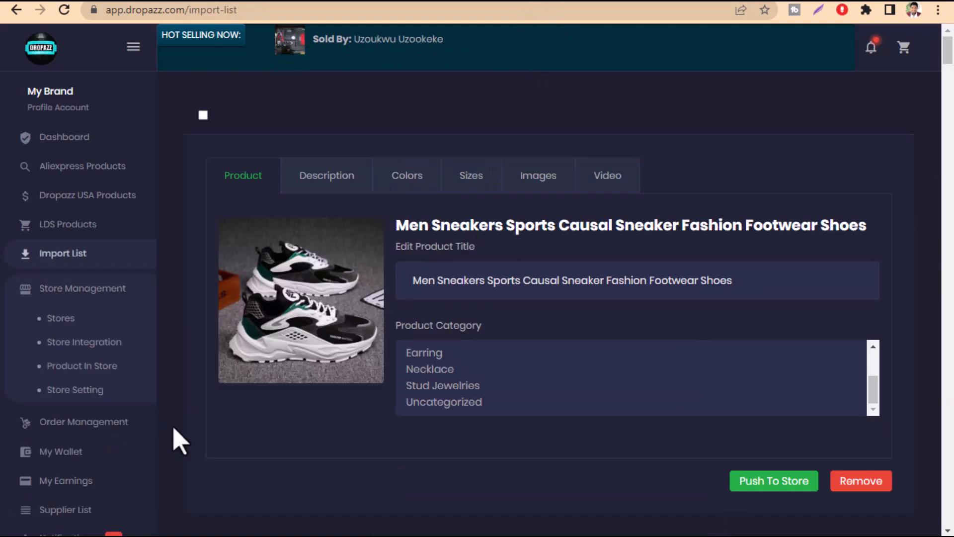
Find the Exquisite Rose Gold Flower Ring set in the import list and examine its product category choices
scroll(457, 351, down, 10)
scroll(457, 330, down, 20)
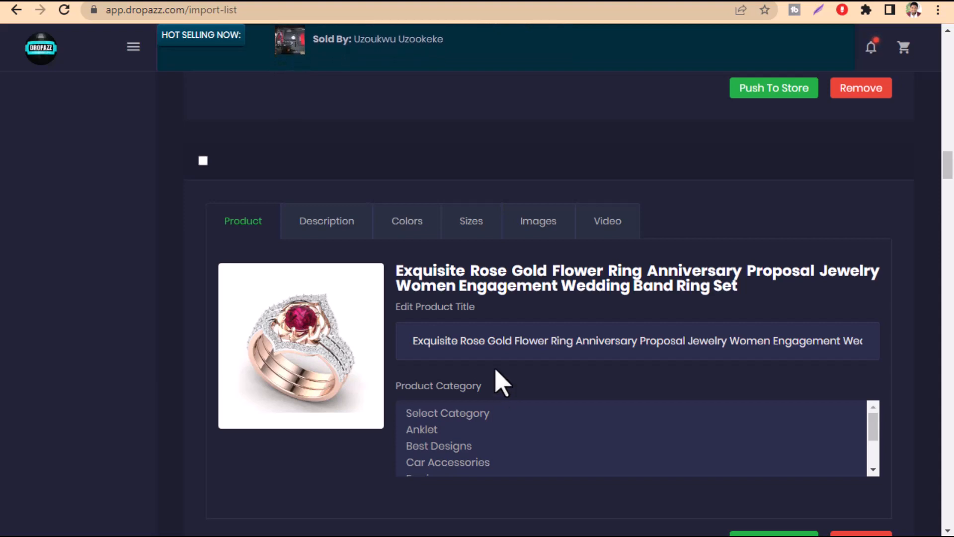
scroll(500, 383, down, 9)
scroll(454, 379, down, 3)
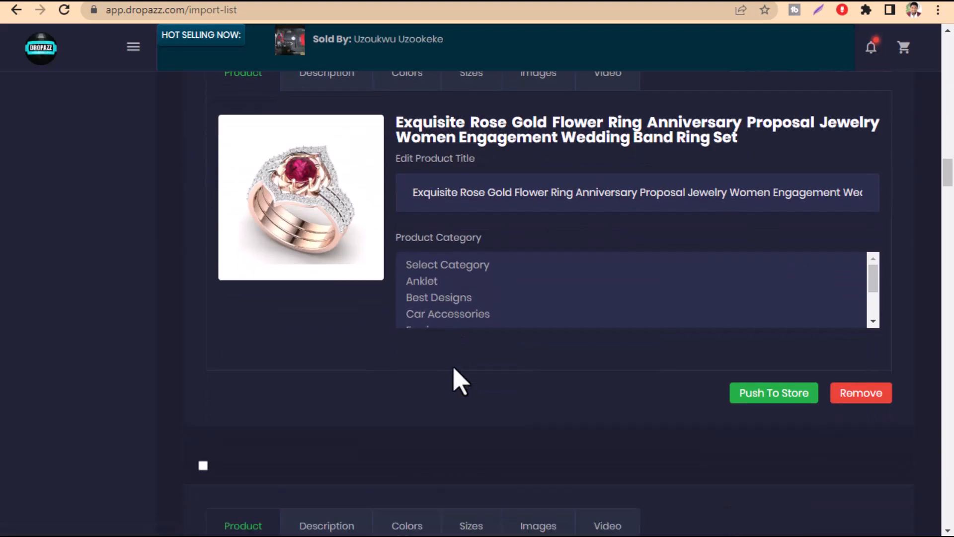
scroll(452, 337, up, 2)
scroll(436, 379, down, 3)
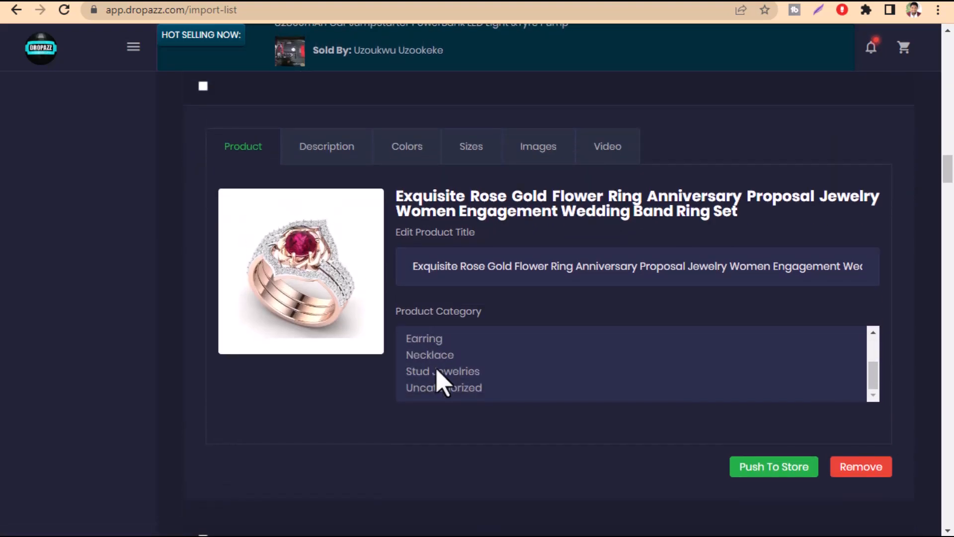
scroll(442, 377, down, 2)
scroll(439, 378, up, 2)
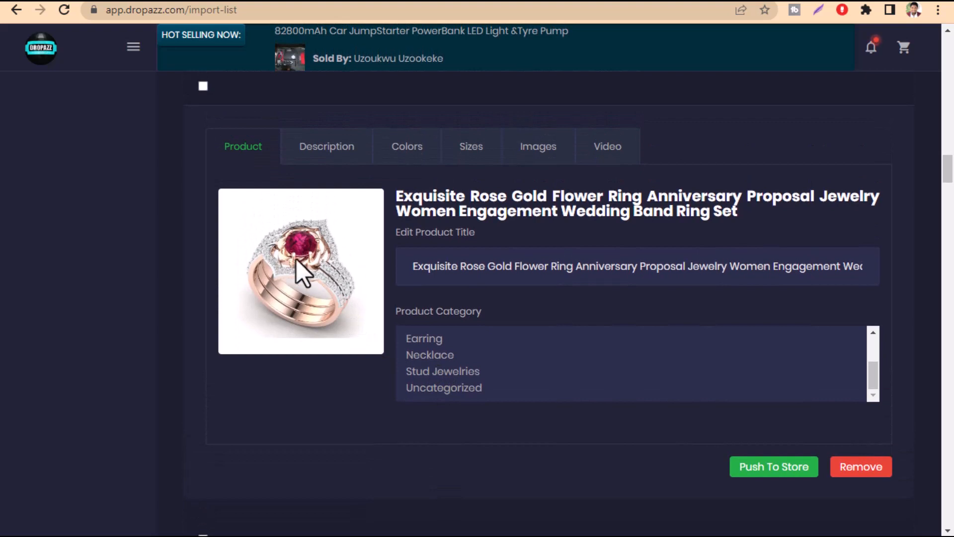
scroll(454, 375, up, 5)
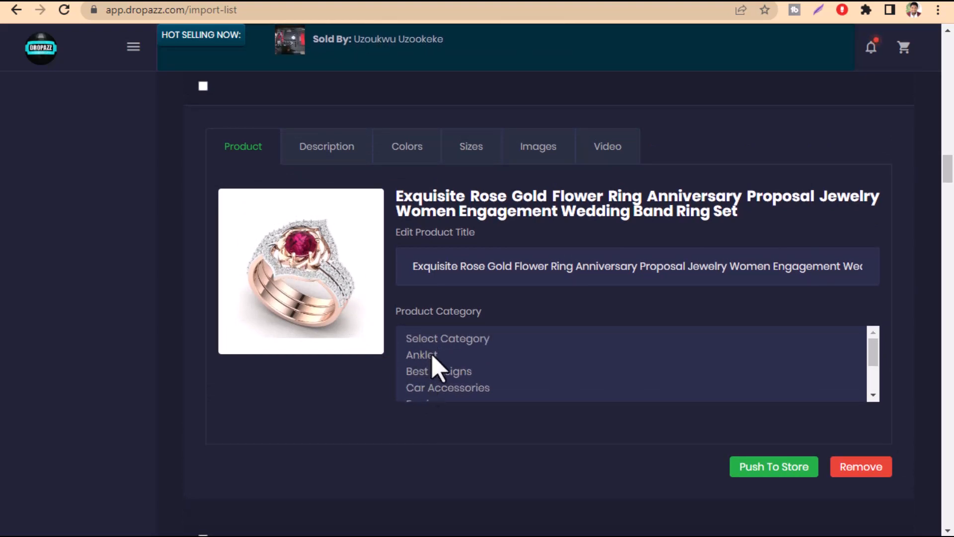
scroll(431, 367, down, 3)
scroll(432, 372, up, 4)
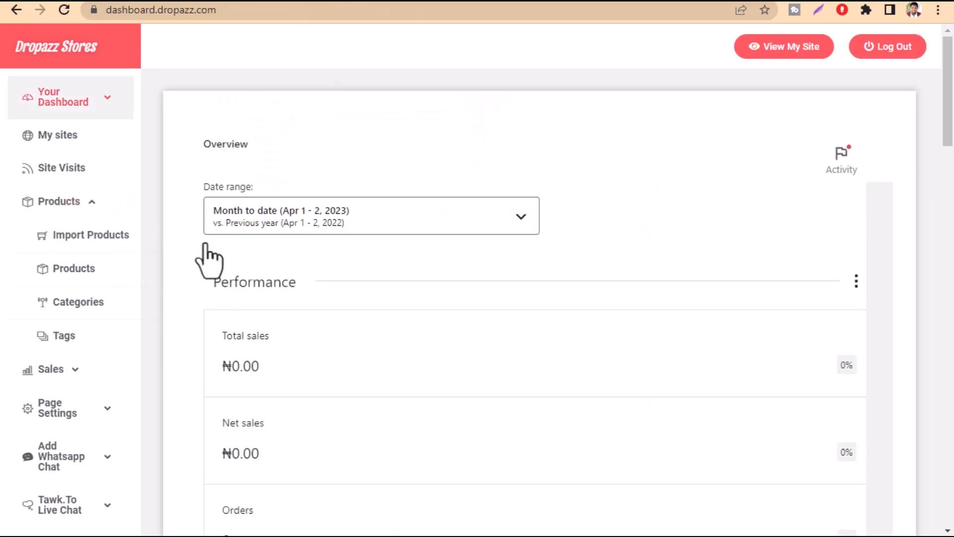
In the Dropazz Stores dashboard, open the product categories page and look over the form for adding a new category
click(70, 304)
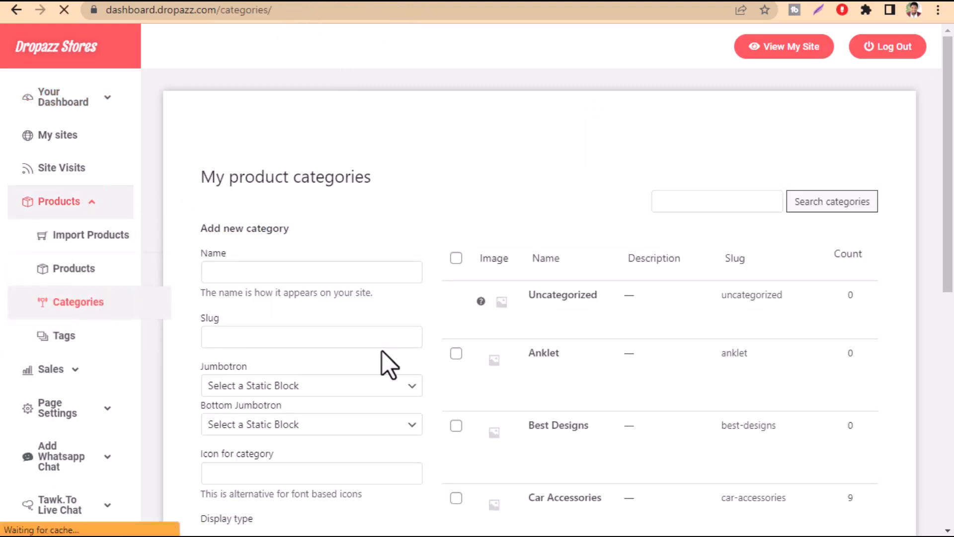
click(238, 280)
scroll(240, 286, down, 1)
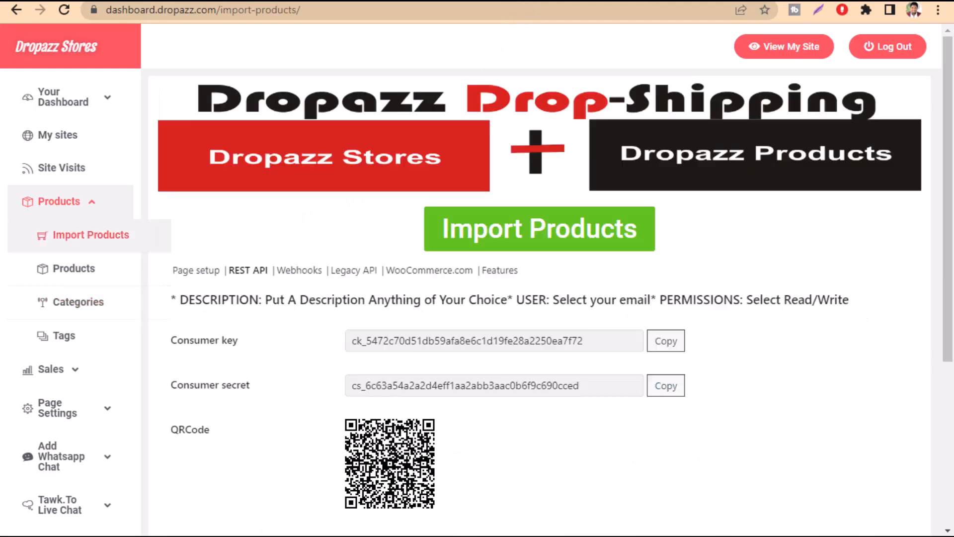
click(666, 386)
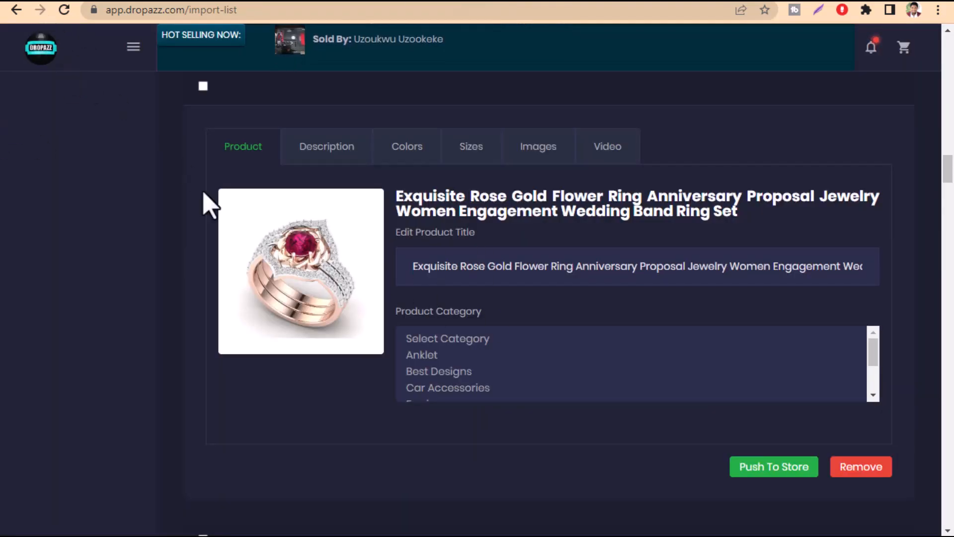
Back in the import list, assign the Exquisite Rose Gold Flower Ring set to the Earring category
scroll(470, 357, down, 2)
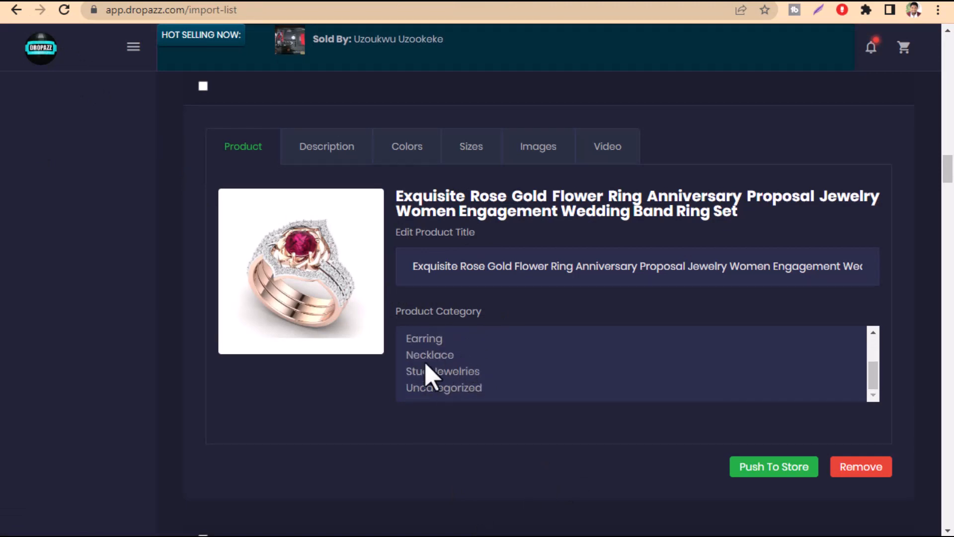
scroll(450, 371, up, 3)
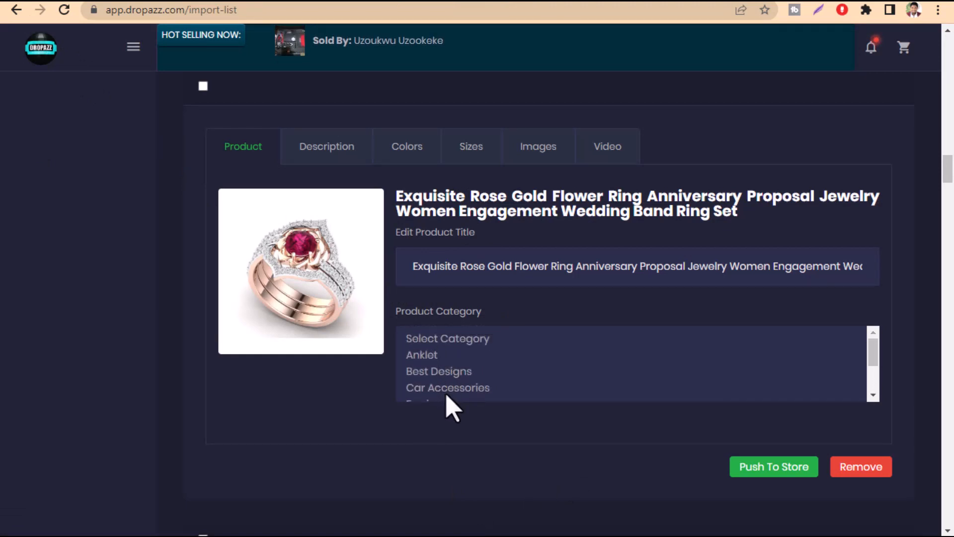
scroll(450, 392, down, 2)
scroll(437, 390, up, 3)
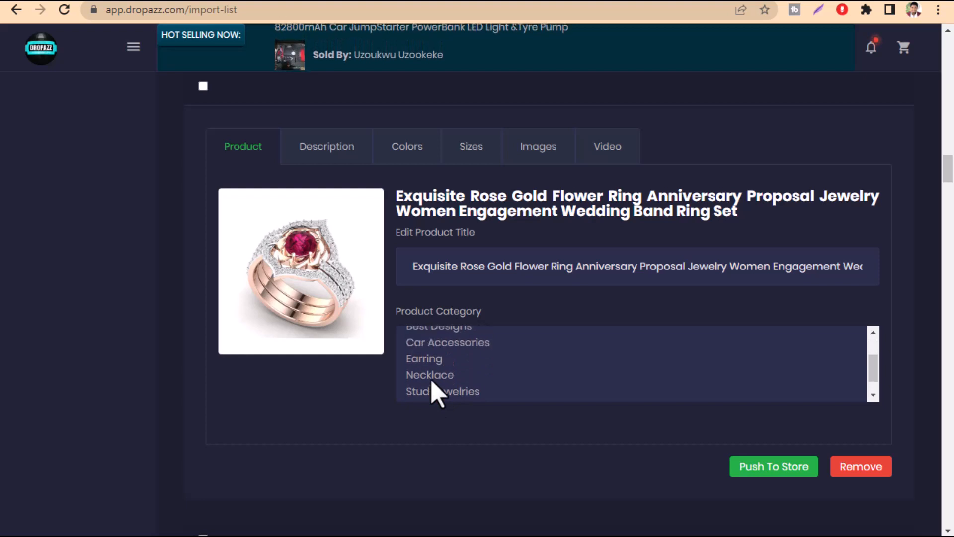
scroll(450, 387, down, 2)
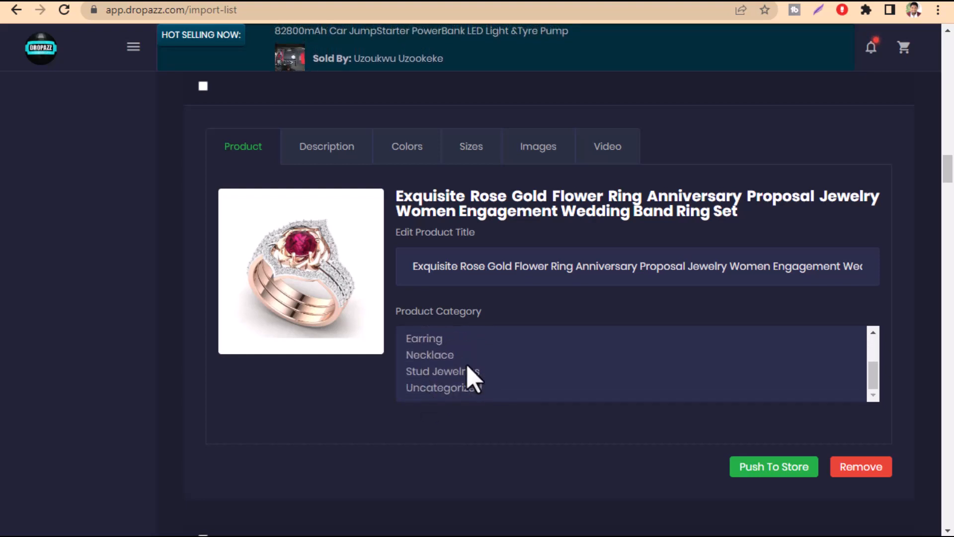
click(424, 340)
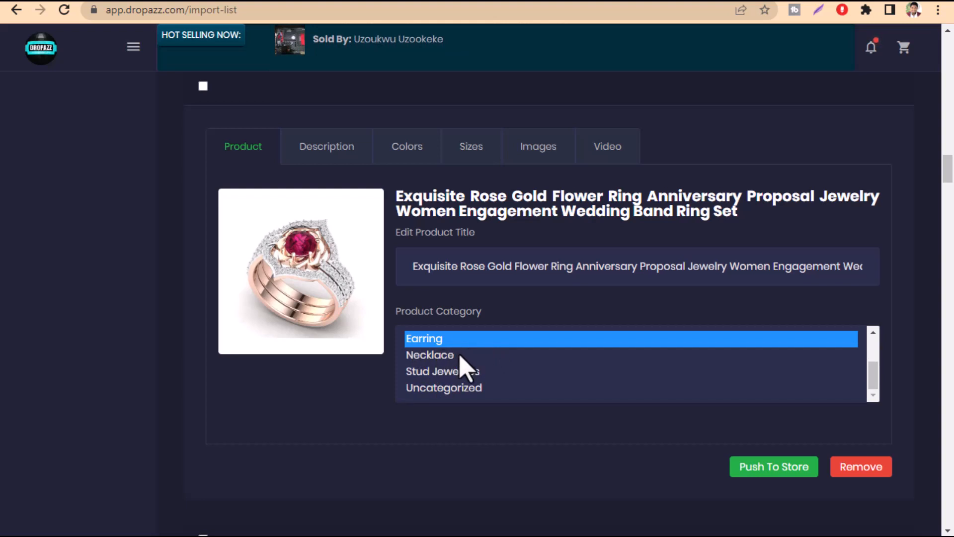
Try several categories for the ring set, including Anklet, Best Designs, Car Accessories, Necklace and Stud Jewelries, and return to Earring alone
scroll(468, 380, up, 2)
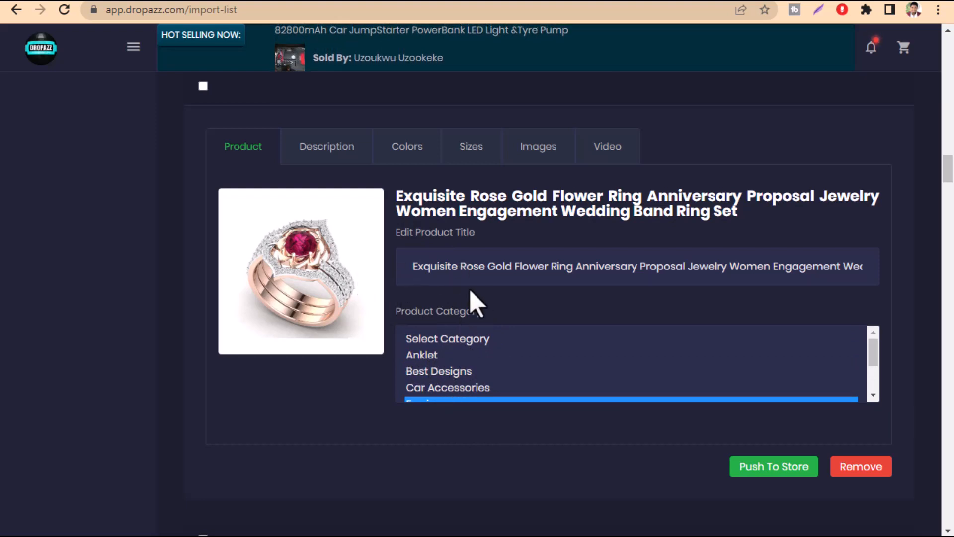
click(461, 372)
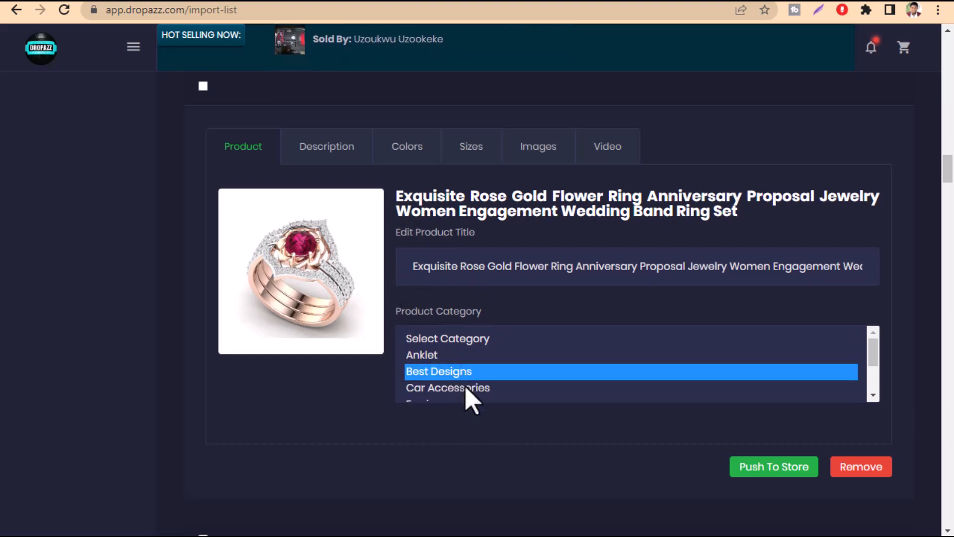
scroll(466, 390, down, 2)
scroll(466, 390, up, 2)
ctrl+click(434, 390)
ctrl+click(432, 356)
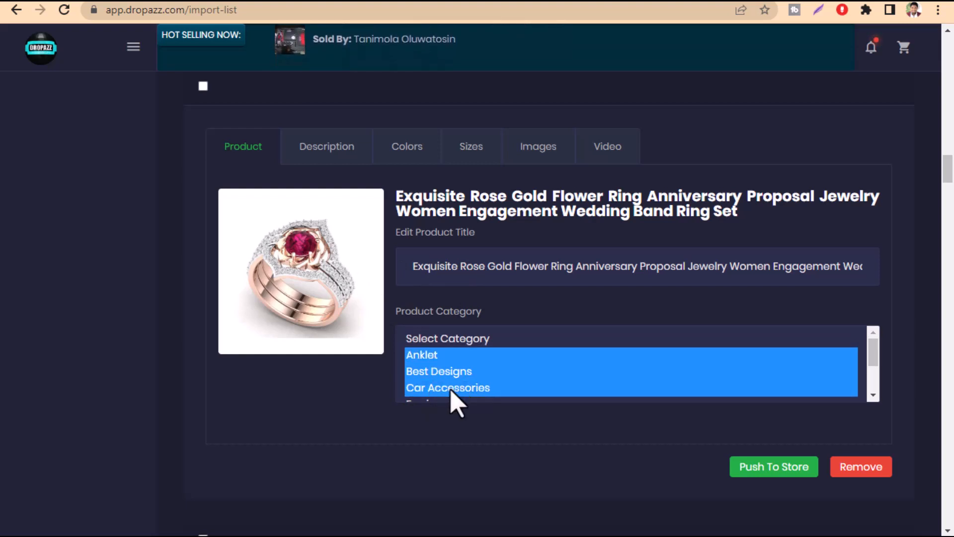
scroll(447, 395, down, 2)
ctrl+click(440, 373)
ctrl+click(436, 361)
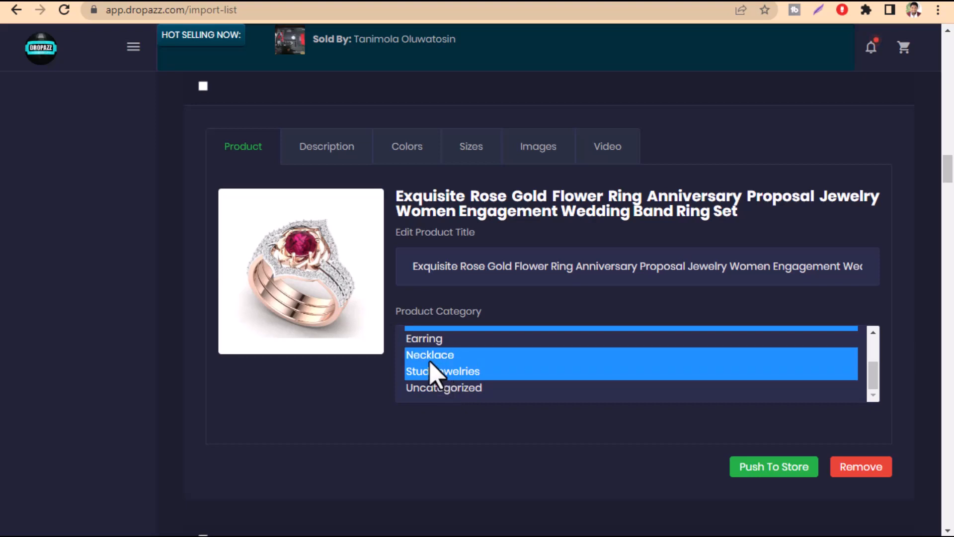
click(421, 346)
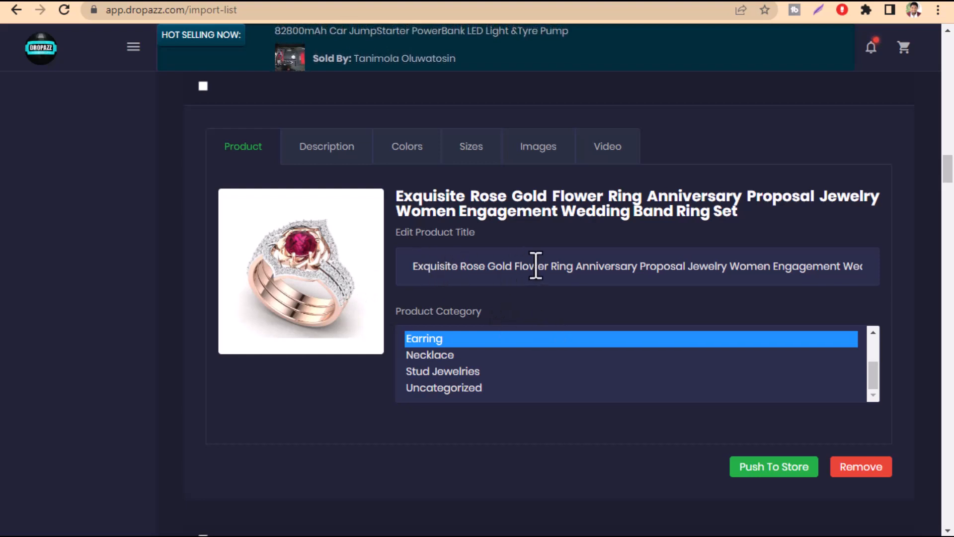
Open the ring set's product title for editing and read through its full wording
drag(637, 267, 876, 247)
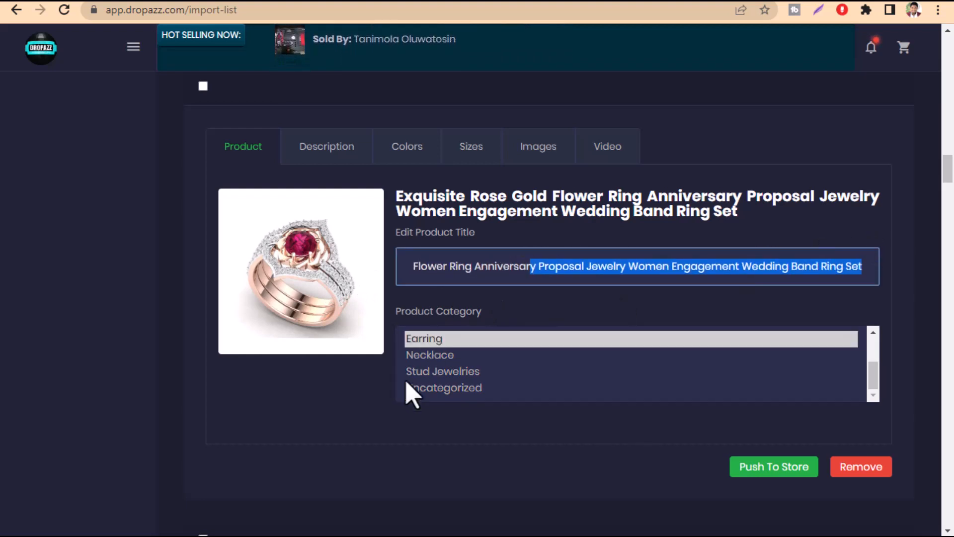
click(376, 420)
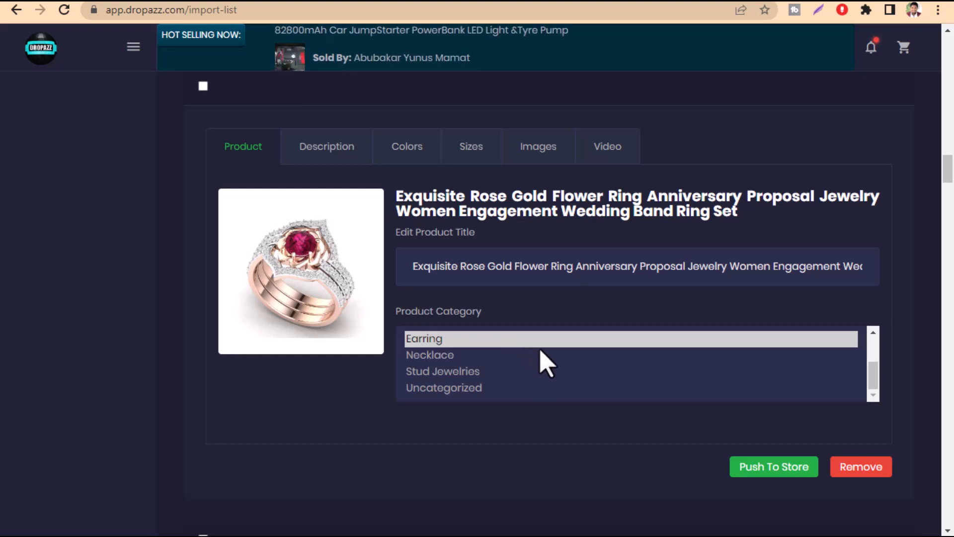
drag(443, 272, 877, 269)
drag(734, 278, 884, 282)
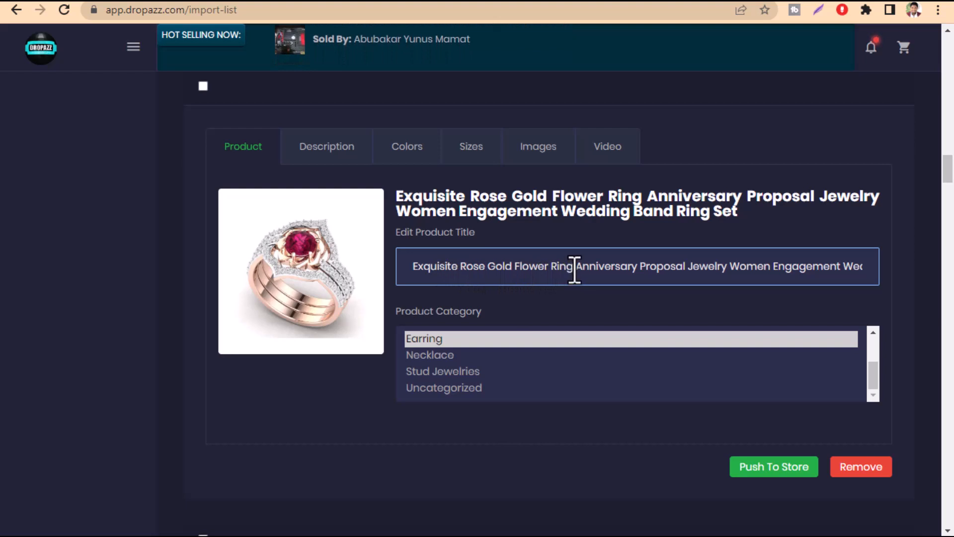
Change the ring set's product title to "Exquisite Rose Gold Flower Ring for marriage and gift Anniversary"
click(574, 269)
text(for)
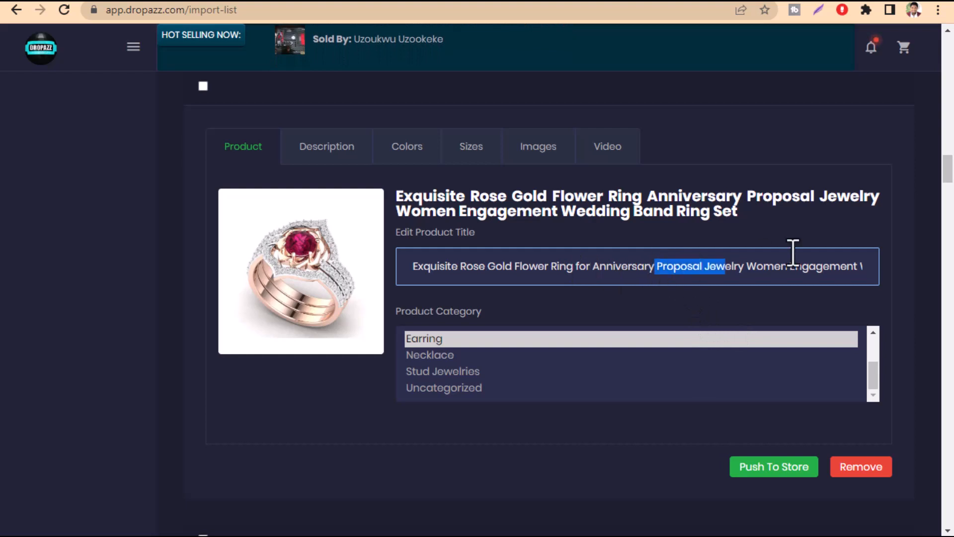
drag(793, 253, 953, 284)
key(BackSpace)
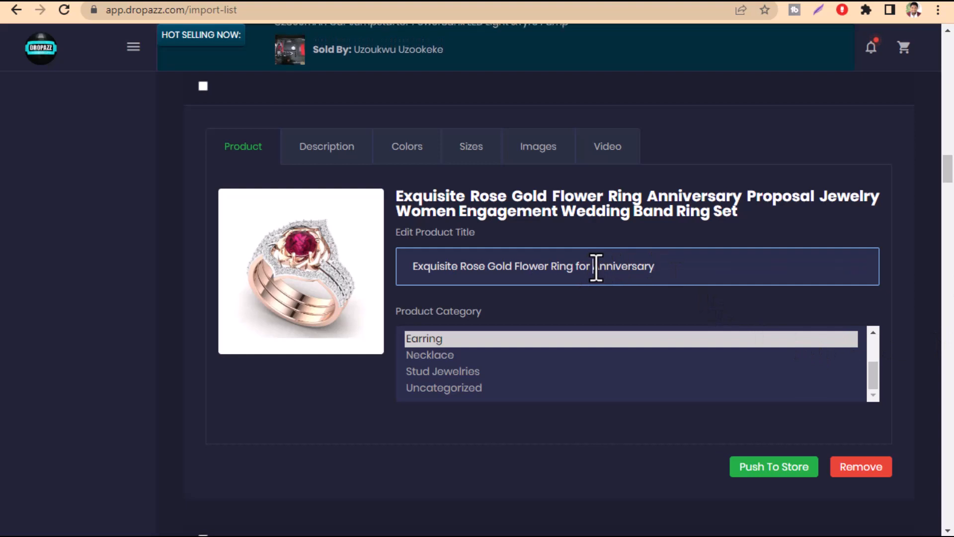
text(marria)
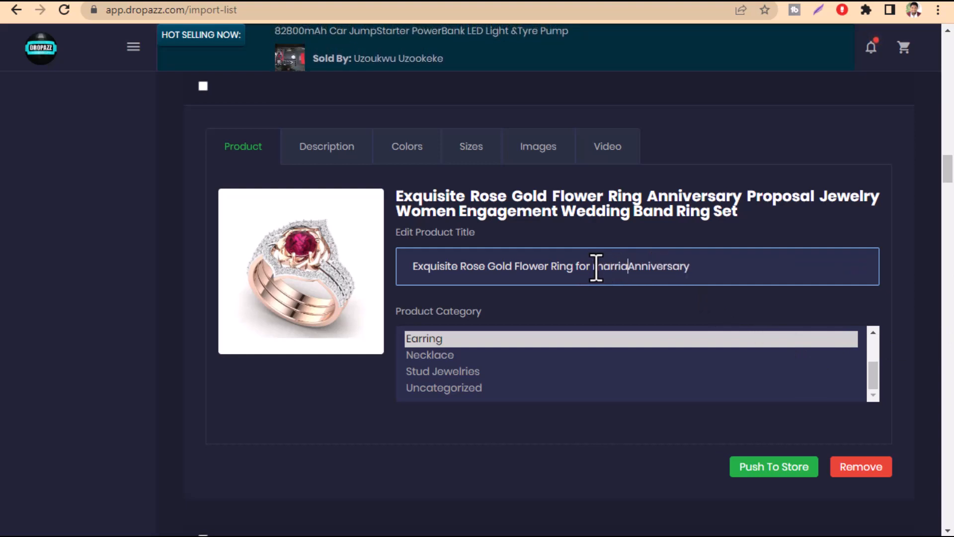
text(ge and gift)
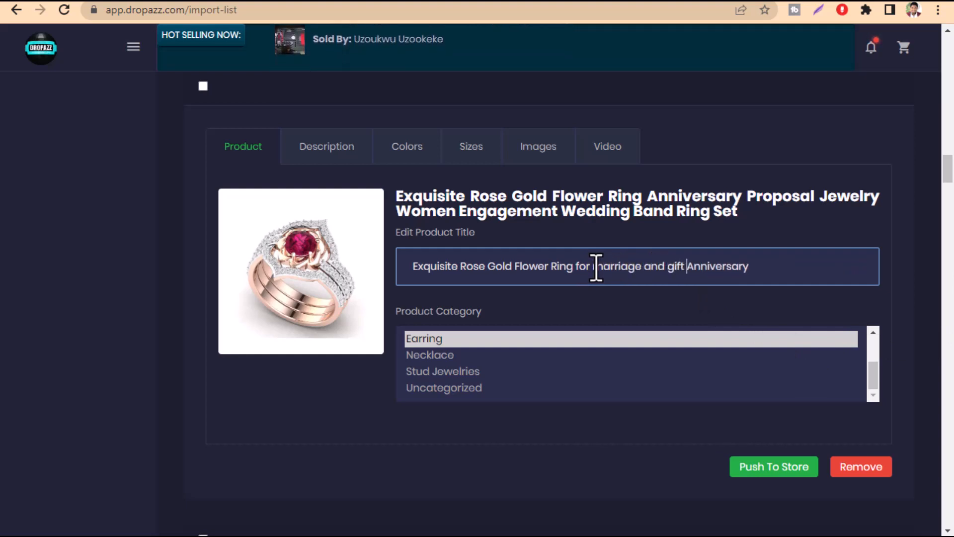
click(366, 398)
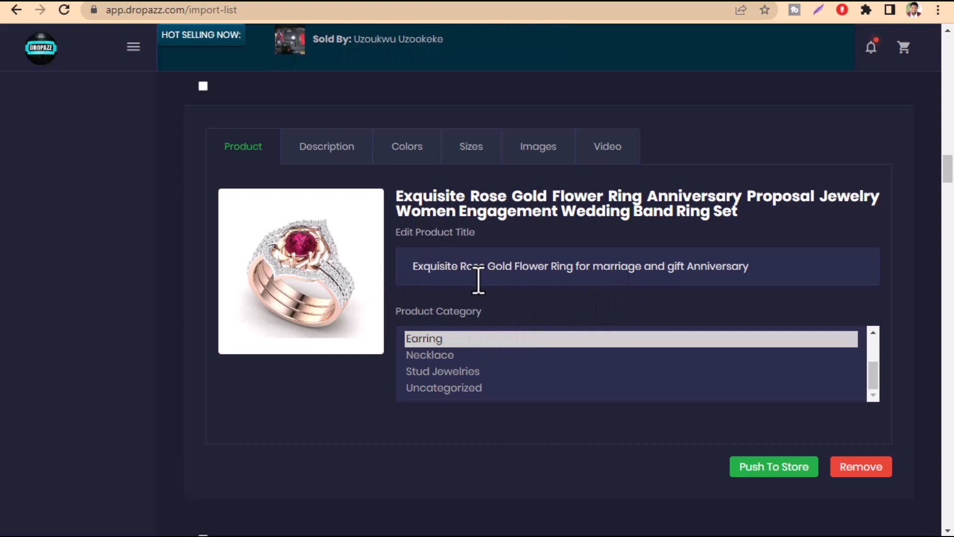
drag(423, 267, 724, 284)
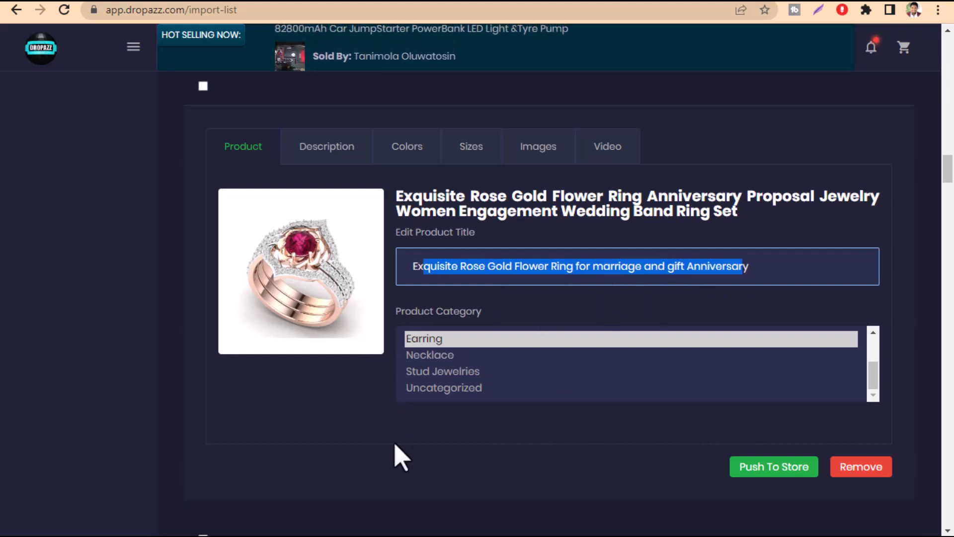
click(367, 428)
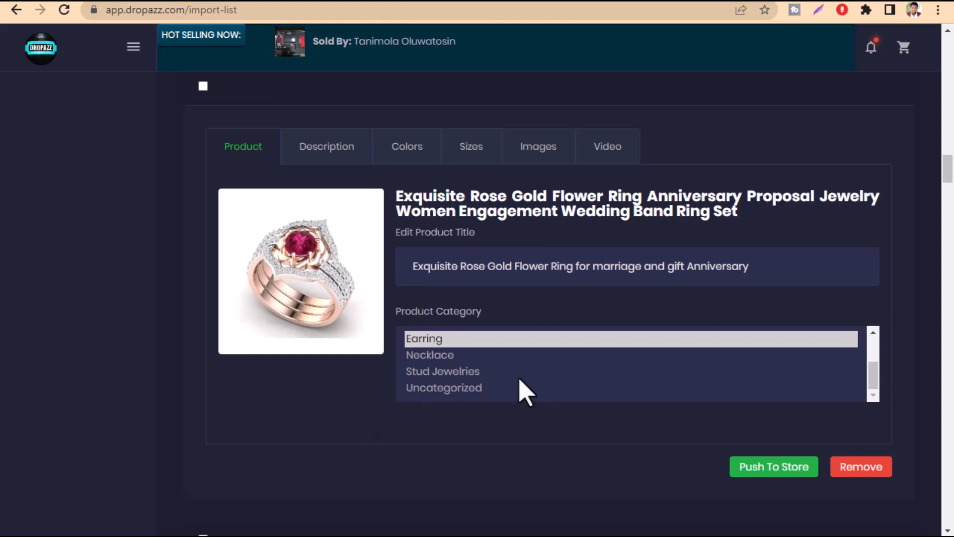
Look at the courses offered under Traffic Training and collapse the list again
scroll(517, 389, up, 2)
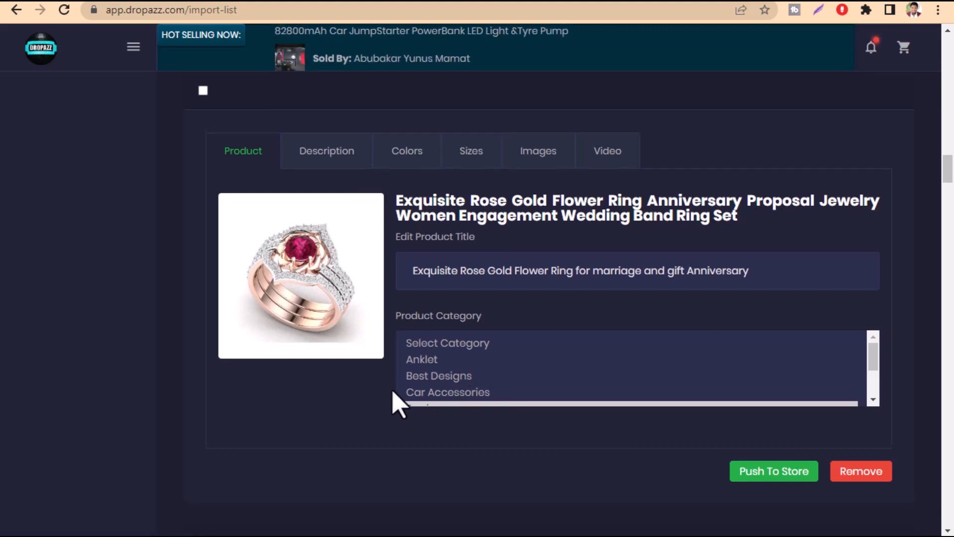
scroll(395, 403, up, 20)
scroll(399, 404, up, 15)
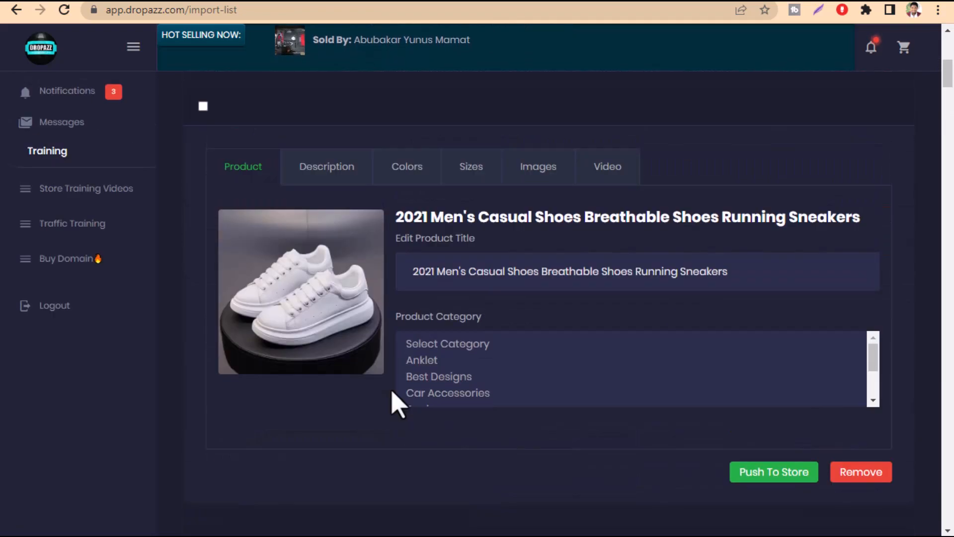
scroll(81, 343, down, 3)
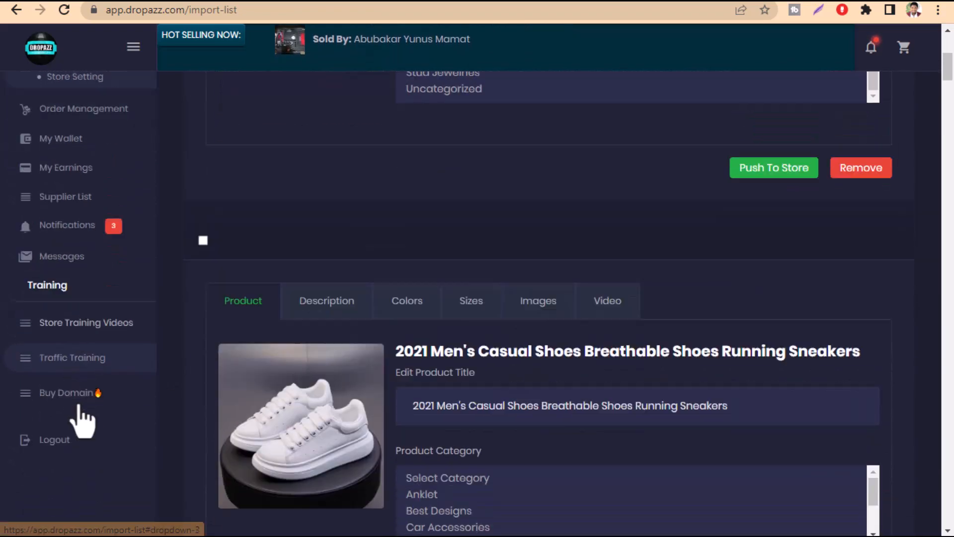
click(73, 307)
scroll(80, 318, down, 2)
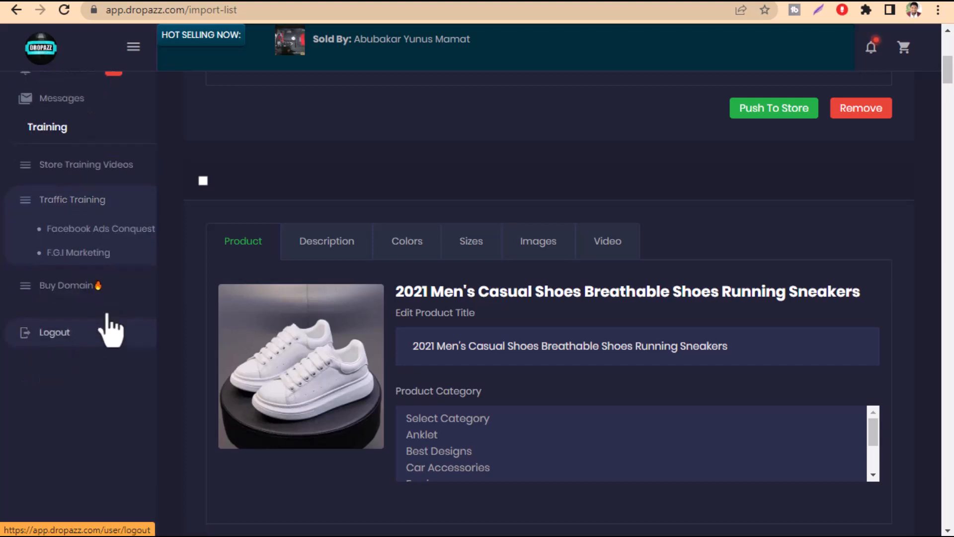
click(49, 209)
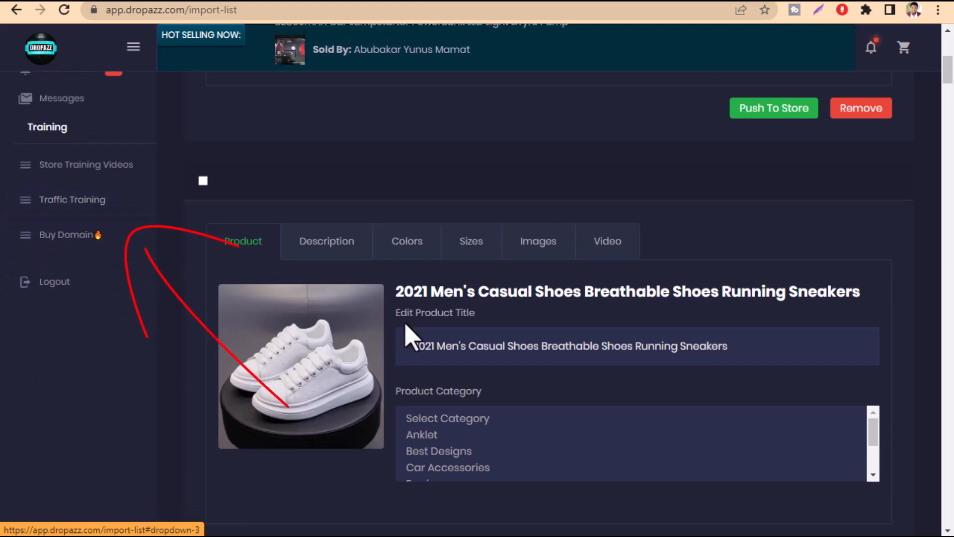
Open the description of the rose gold flower ring set in the import list and enlarge its text editor
scroll(692, 426, down, 5)
scroll(873, 462, down, 15)
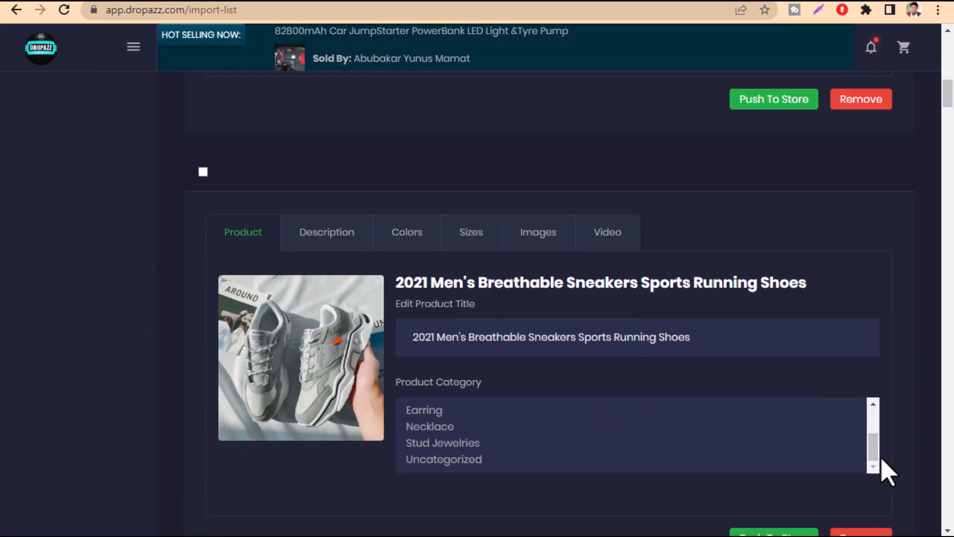
scroll(680, 460, down, 5)
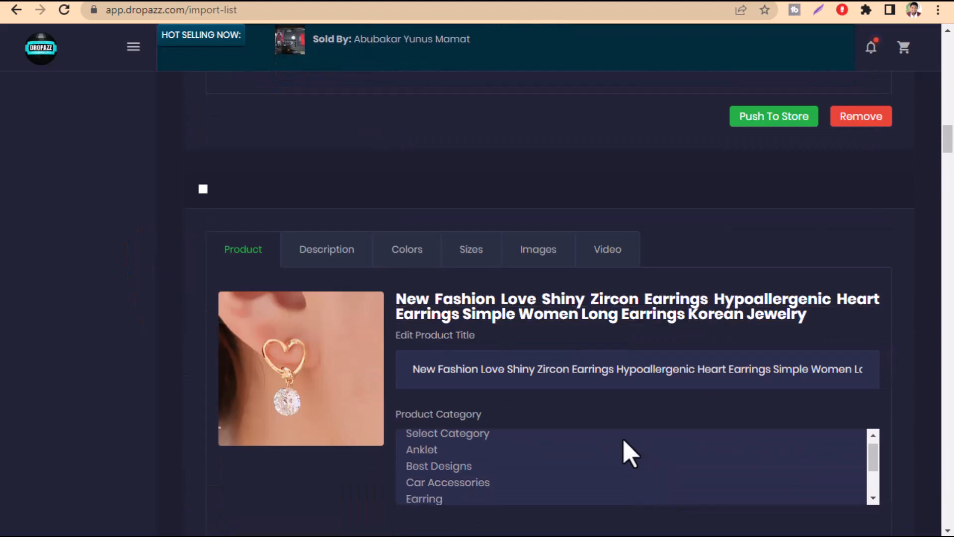
scroll(628, 451, down, 5)
scroll(948, 415, down, 12)
scroll(798, 415, up, 3)
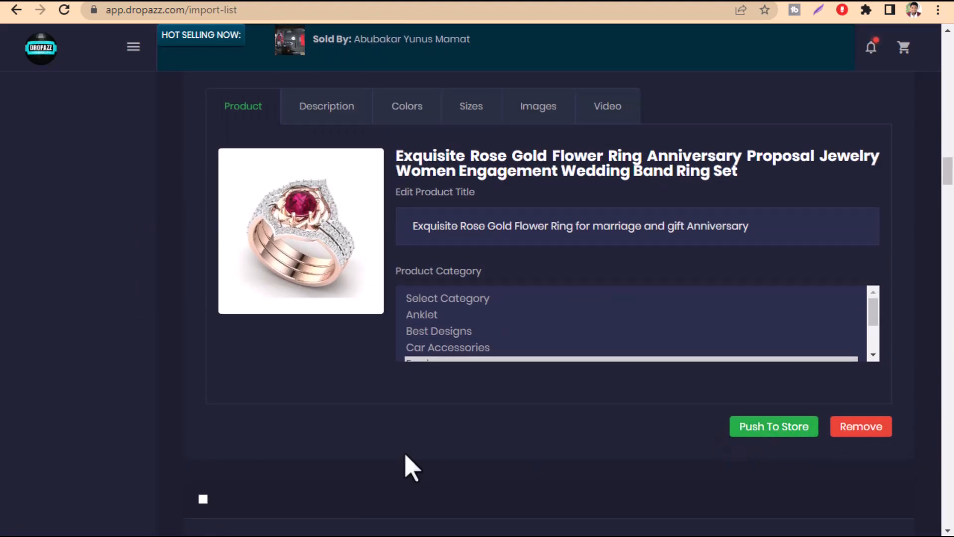
scroll(413, 438, up, 3)
click(301, 266)
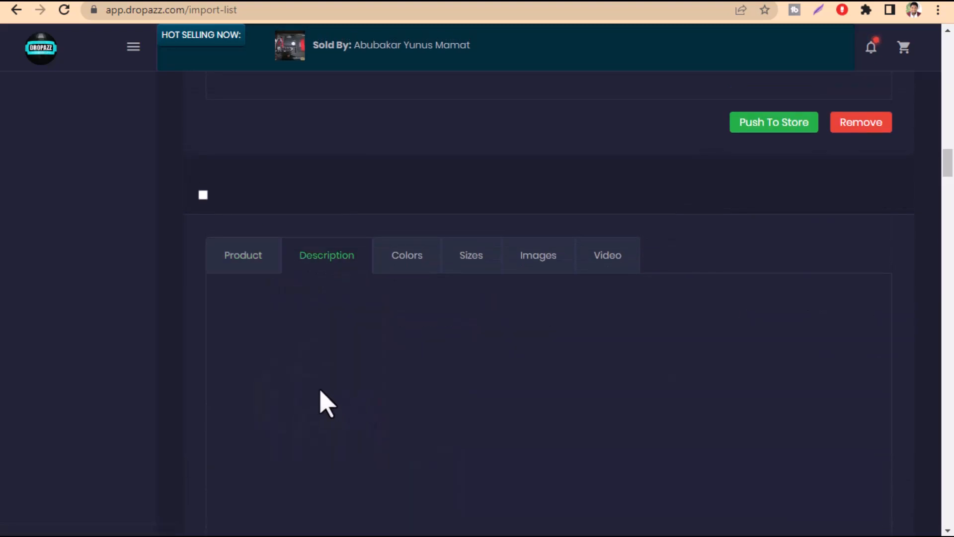
scroll(386, 395, down, 10)
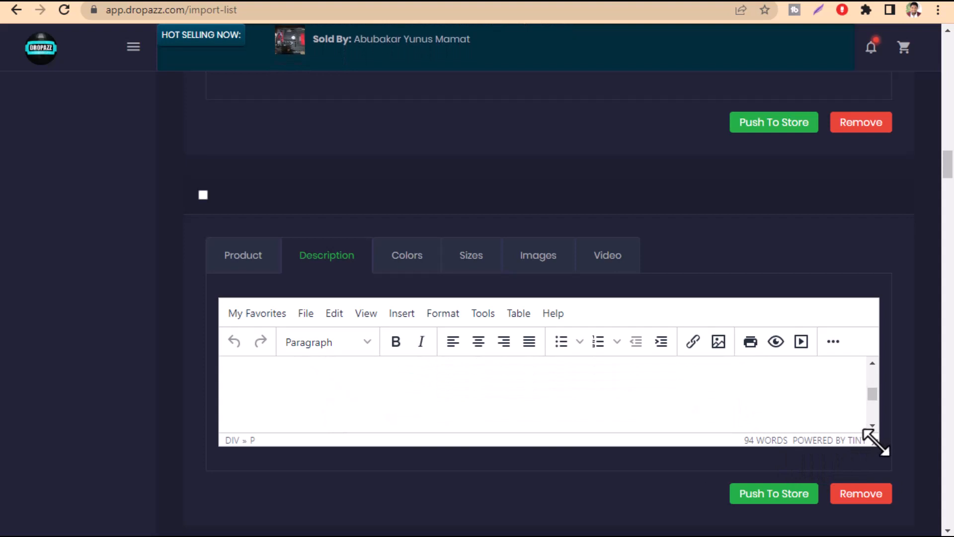
drag(873, 439, 873, 530)
Read through the ring set's description, including its product pictures and ring size chart
scroll(501, 469, down, 5)
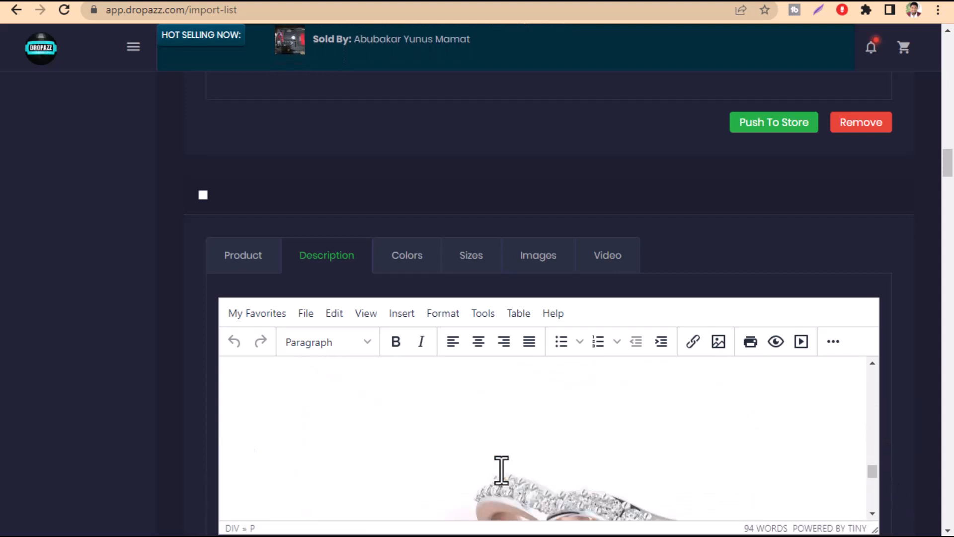
scroll(501, 469, down, 2)
scroll(502, 470, up, 5)
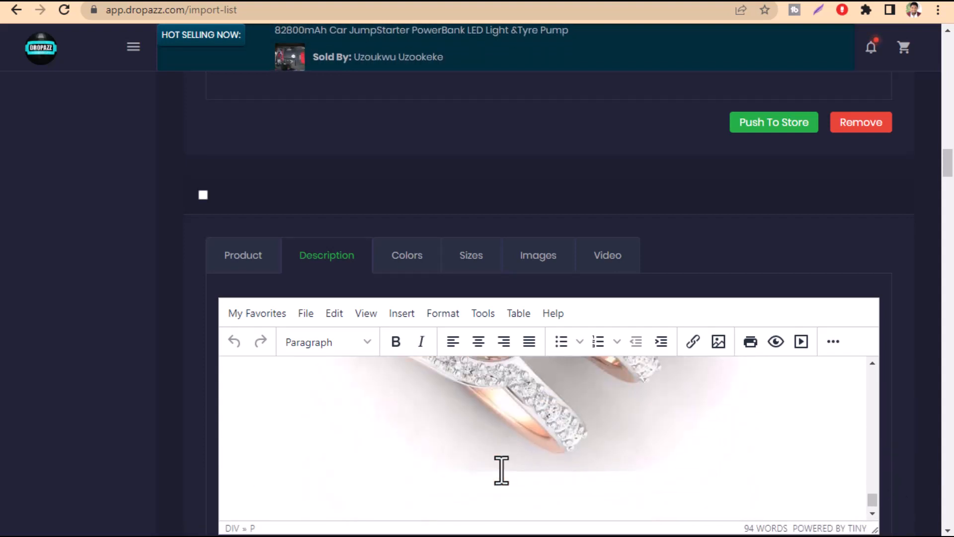
scroll(501, 469, up, 6)
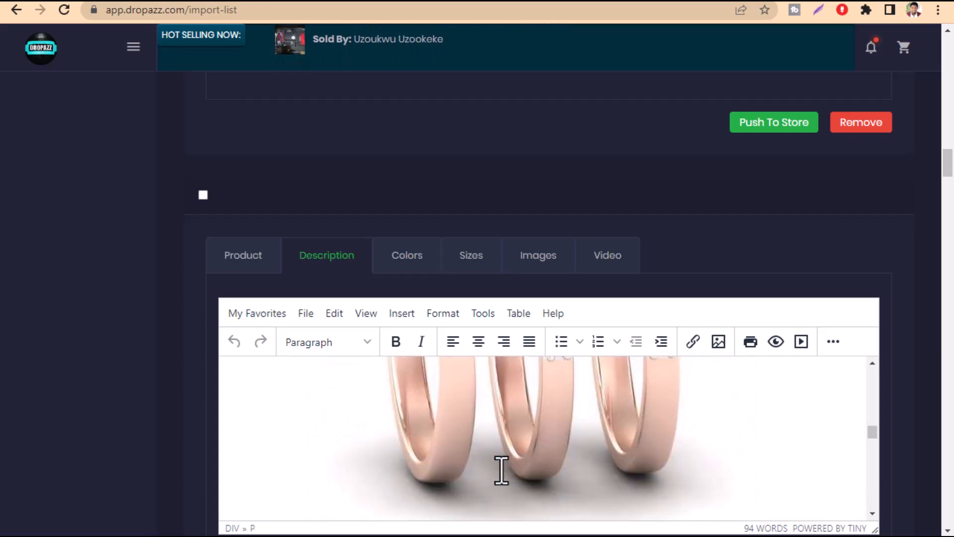
scroll(501, 470, up, 4)
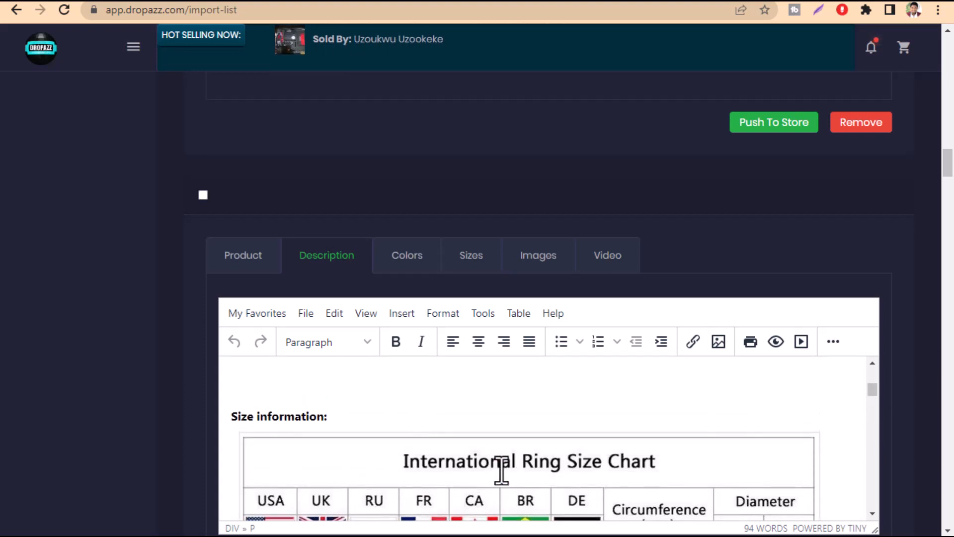
click(501, 469)
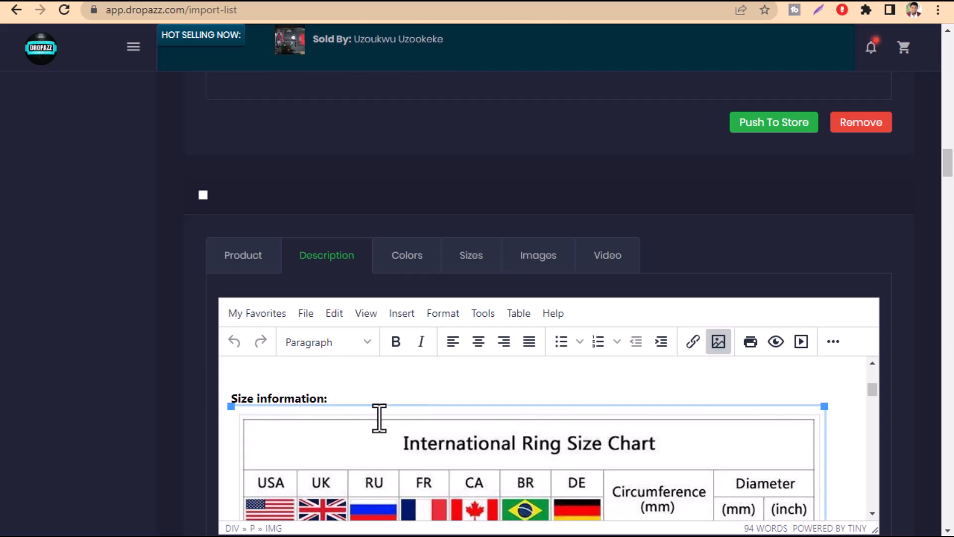
Return to the ring set's product details and push the product to the store
click(249, 270)
scroll(329, 379, down, 6)
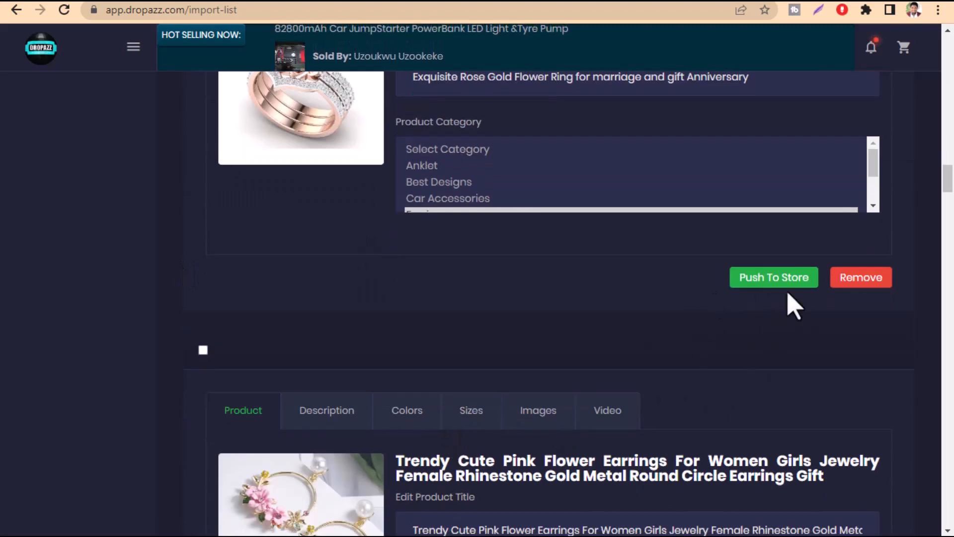
scroll(679, 300, up, 3)
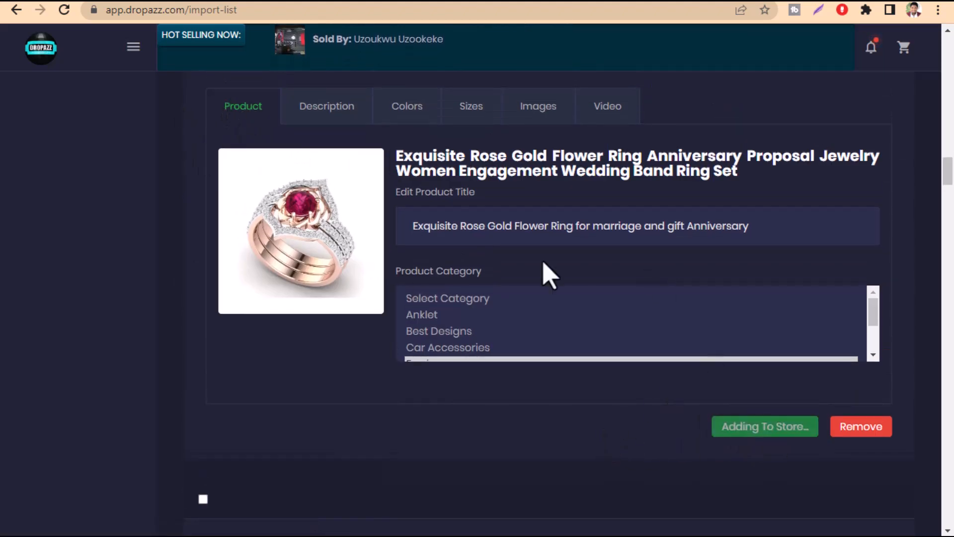
scroll(621, 385, up, 1)
scroll(596, 378, down, 2)
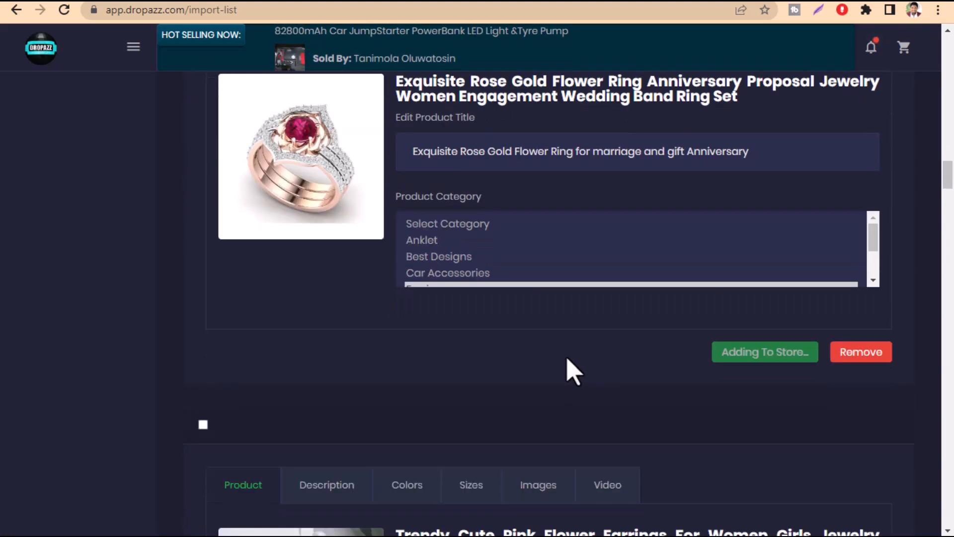
Look through the products remaining in the import list and return to the beginning of the list
scroll(348, 372, up, 3)
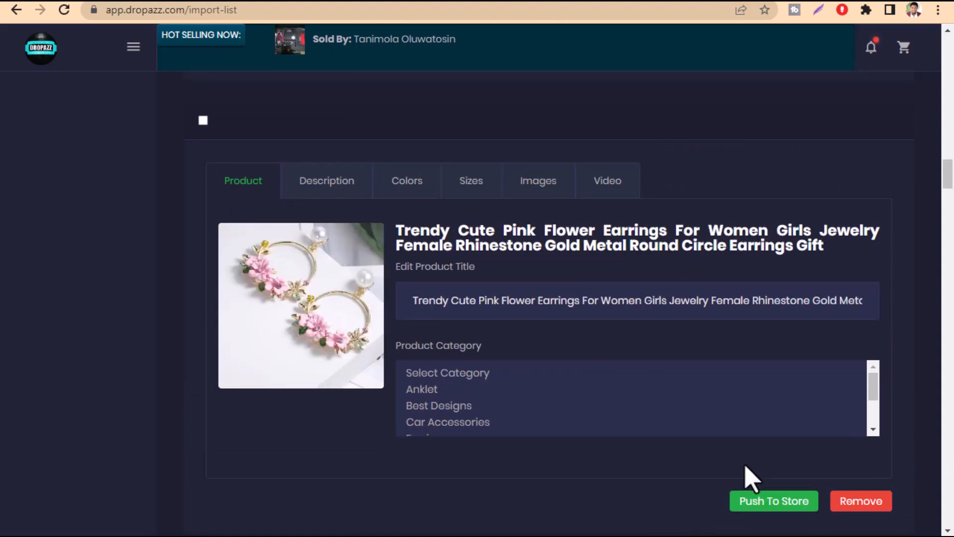
scroll(632, 477, up, 6)
scroll(633, 477, down, 8)
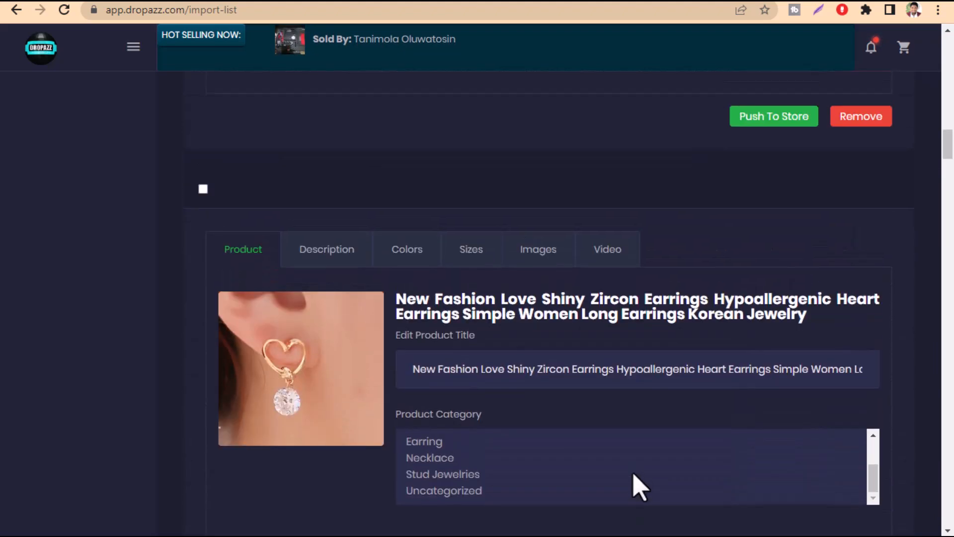
scroll(639, 490, up, 8)
scroll(639, 489, up, 16)
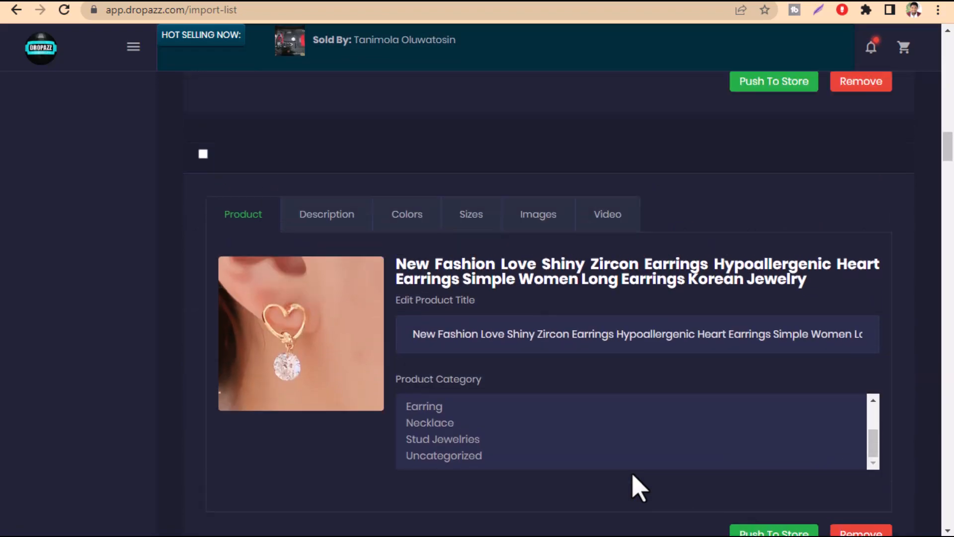
scroll(638, 489, down, 8)
scroll(638, 490, down, 20)
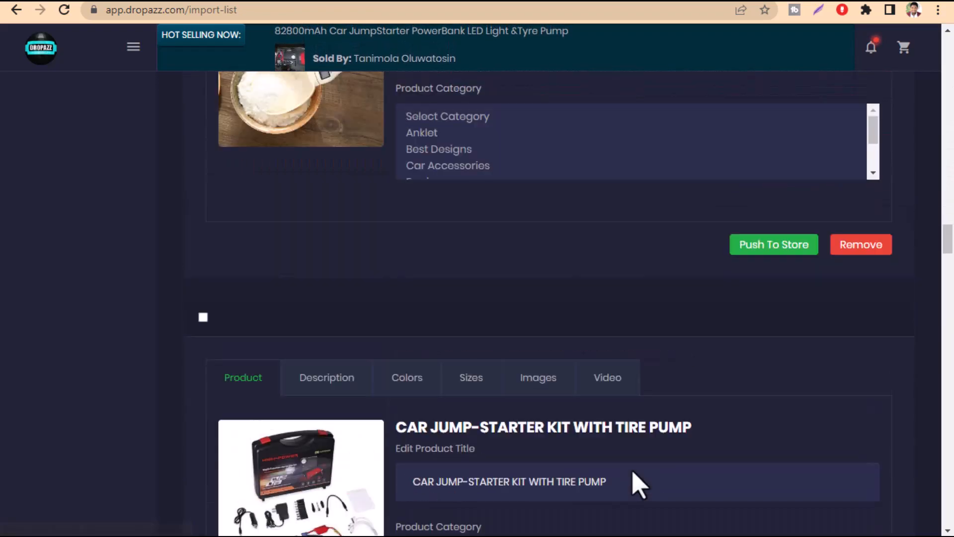
scroll(631, 482, up, 8)
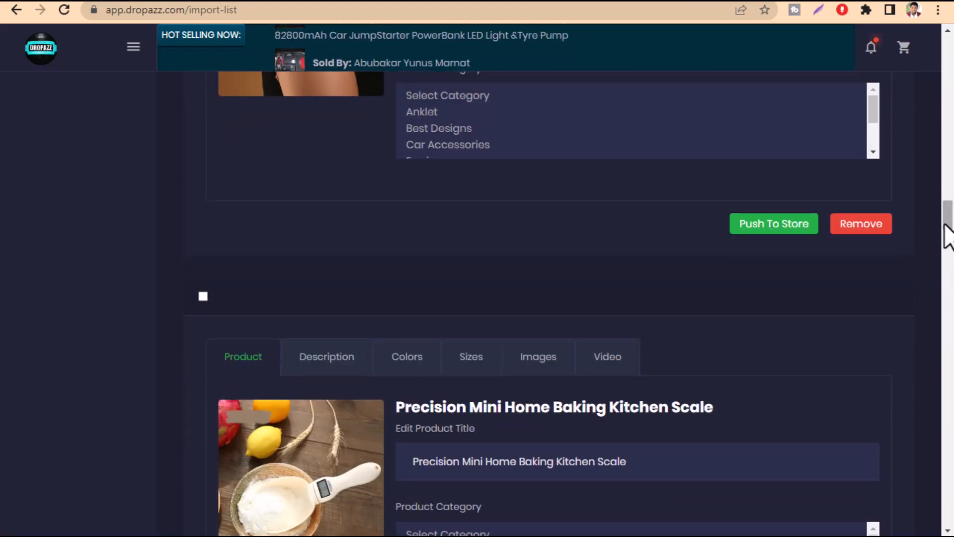
drag(947, 233, 952, 74)
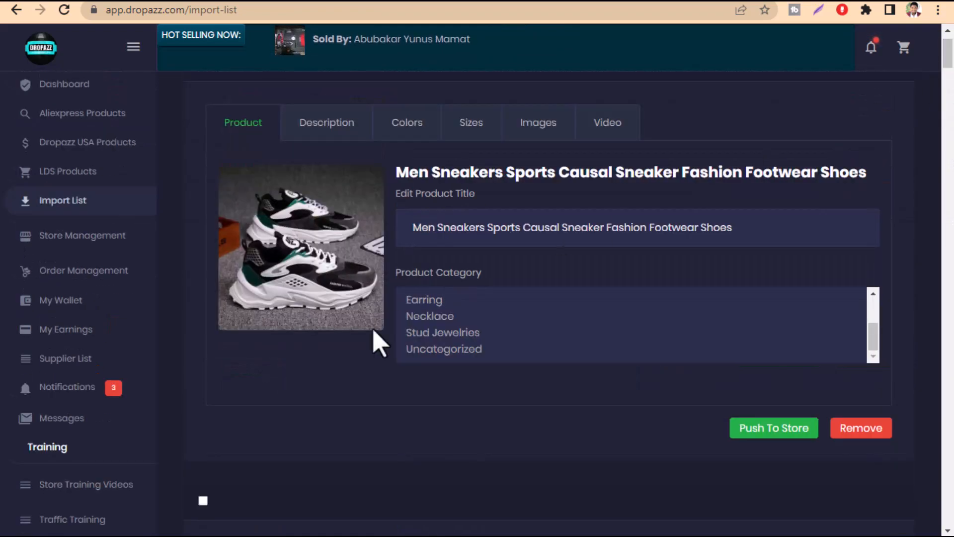
scroll(378, 342, up, 1)
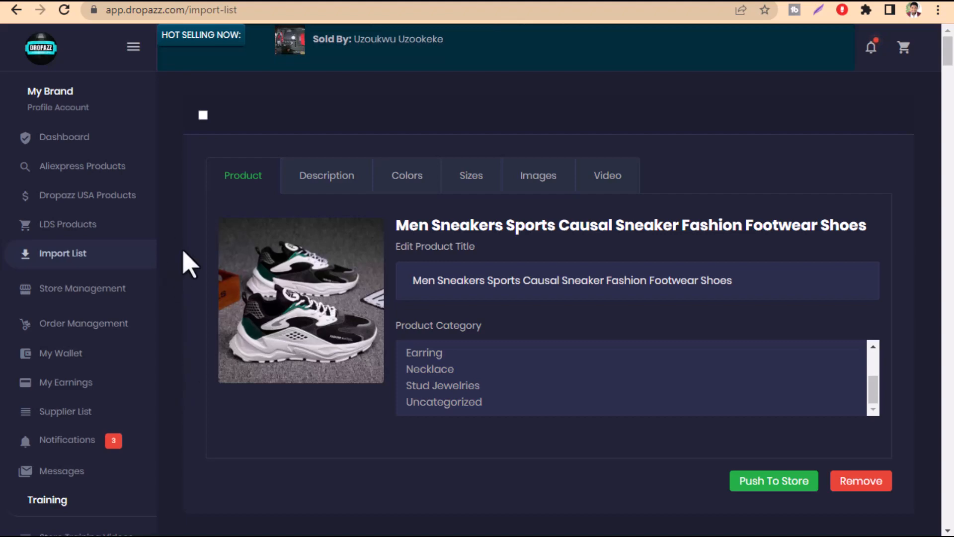
scroll(405, 330, down, 15)
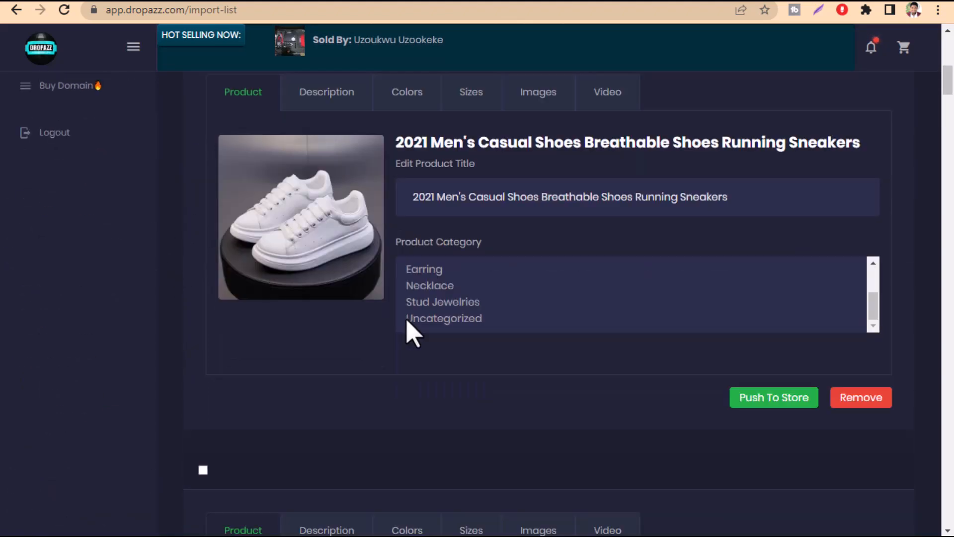
scroll(409, 334, up, 15)
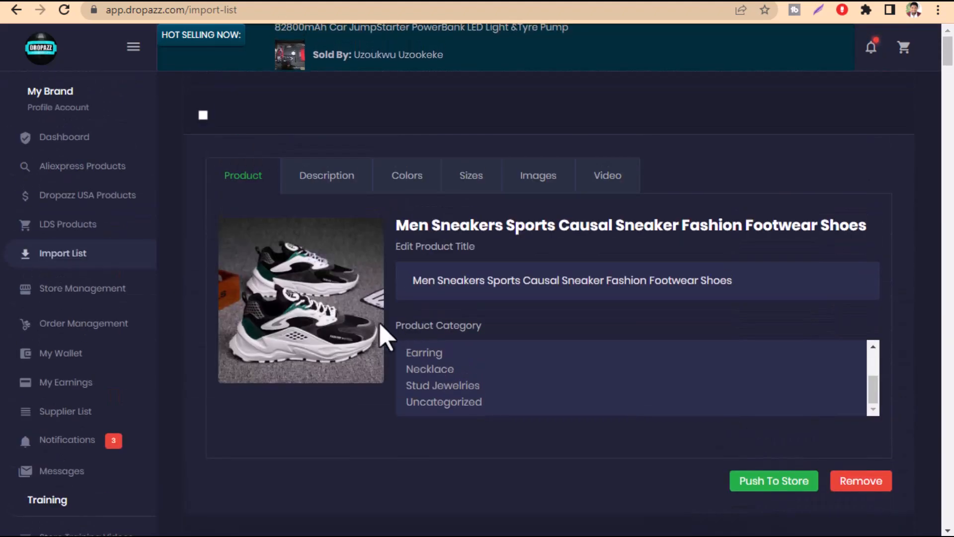
scroll(459, 385, down, 2)
scroll(463, 393, up, 2)
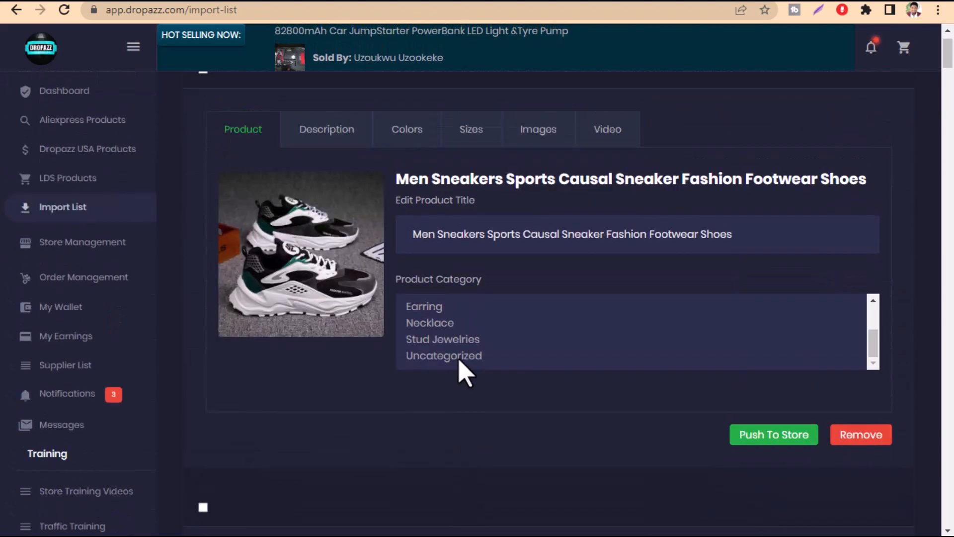
Assign the Men Sneakers Sports Causal Sneaker product to the Stud Jewelries category, check its description and return to its product details
click(434, 386)
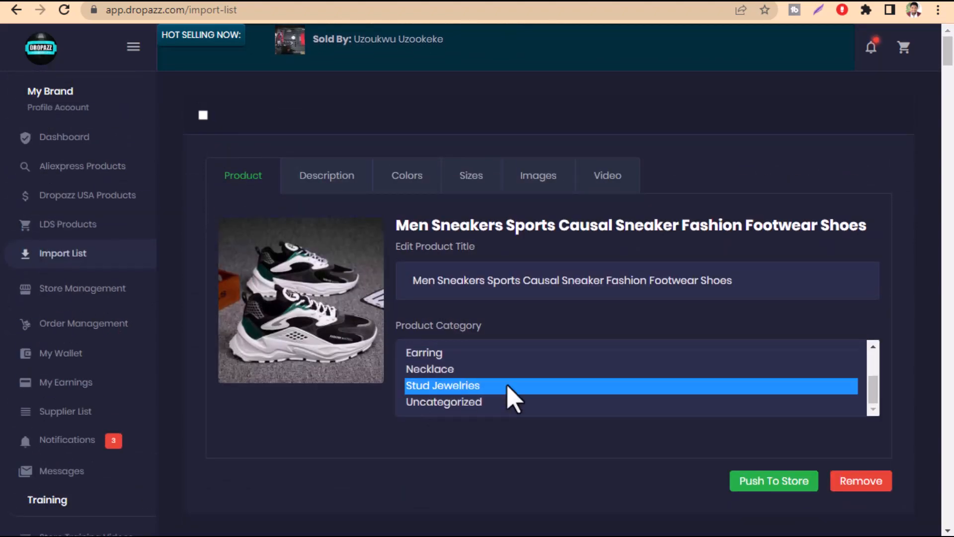
drag(512, 287, 545, 293)
click(327, 185)
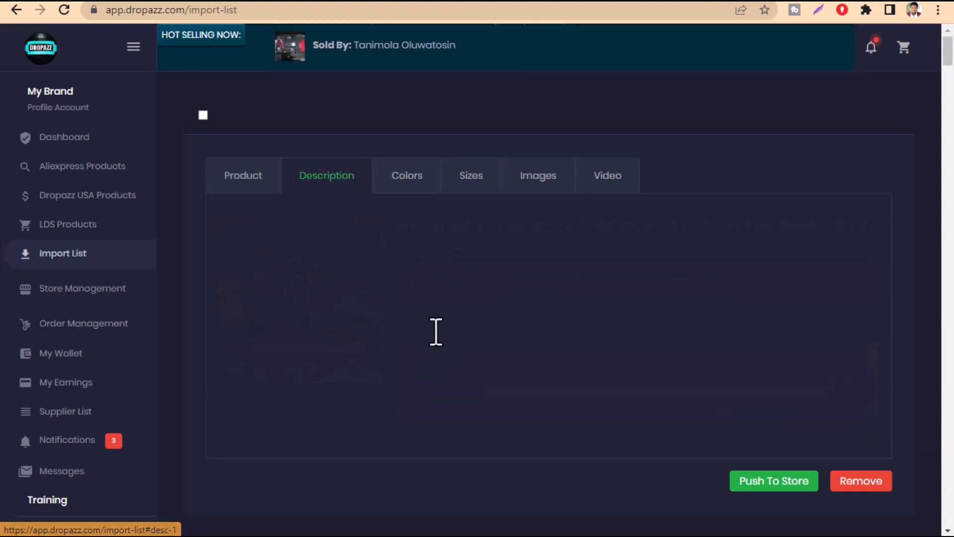
scroll(472, 359, down, 5)
scroll(472, 359, up, 3)
click(245, 179)
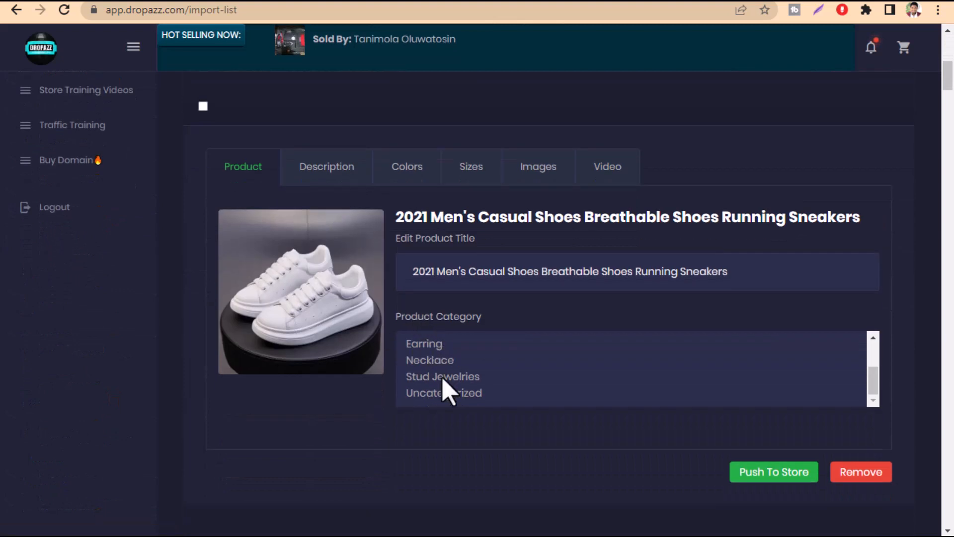
Assign the 2021 Men's Casual Shoes Breathable Shoes product to the Stud Jewelries category and return from its description to the product details
click(443, 378)
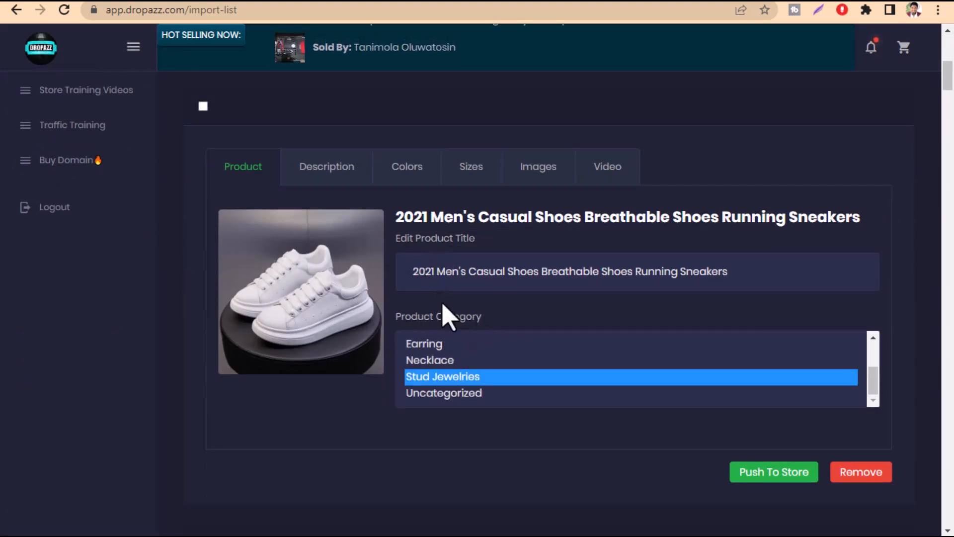
click(324, 180)
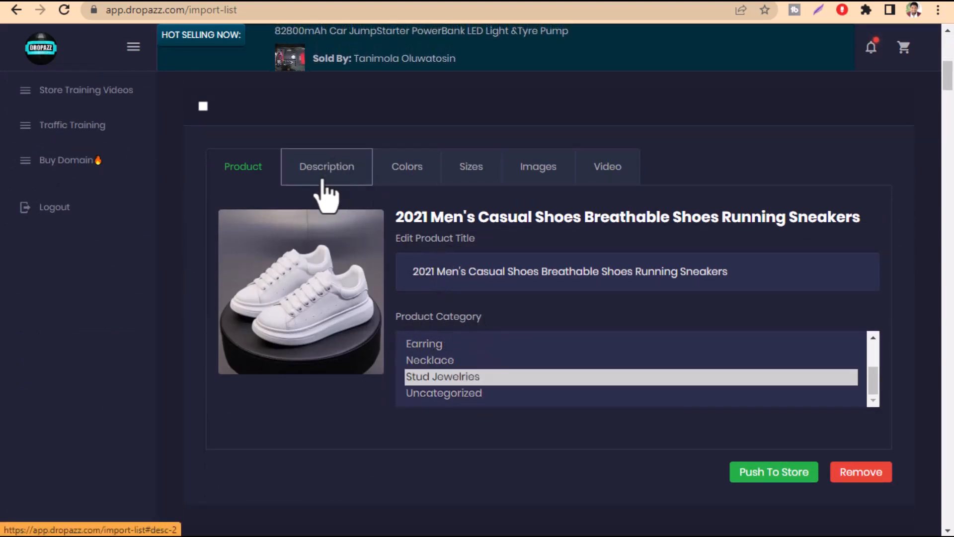
click(232, 186)
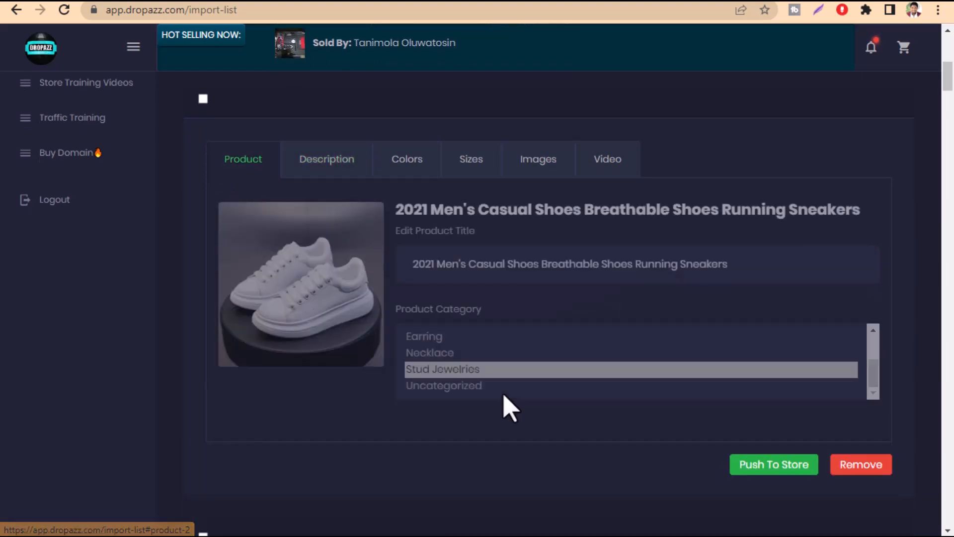
Select the Men Sneakers product for a bulk push and go through the import list to its end and back
scroll(949, 64, up, 8)
scroll(950, 65, up, 1)
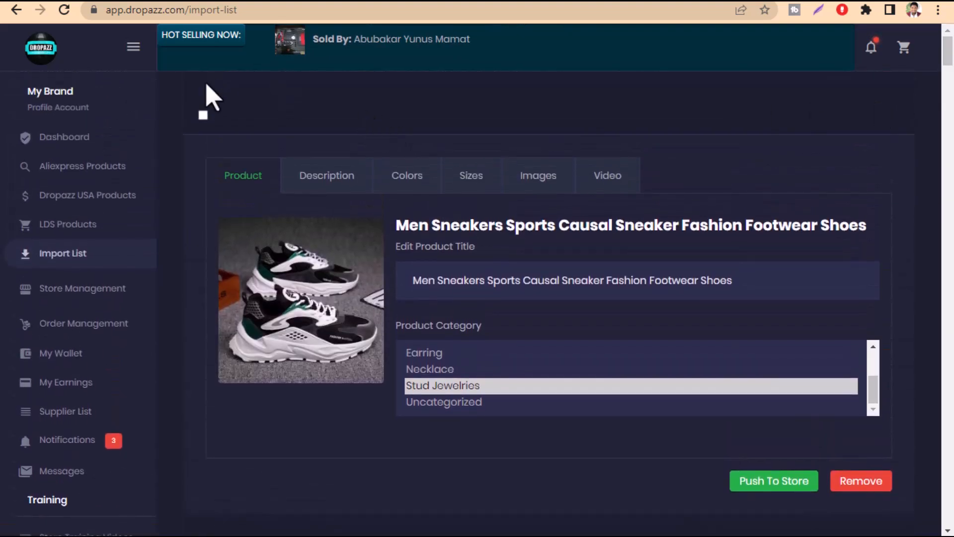
scroll(256, 226, down, 7)
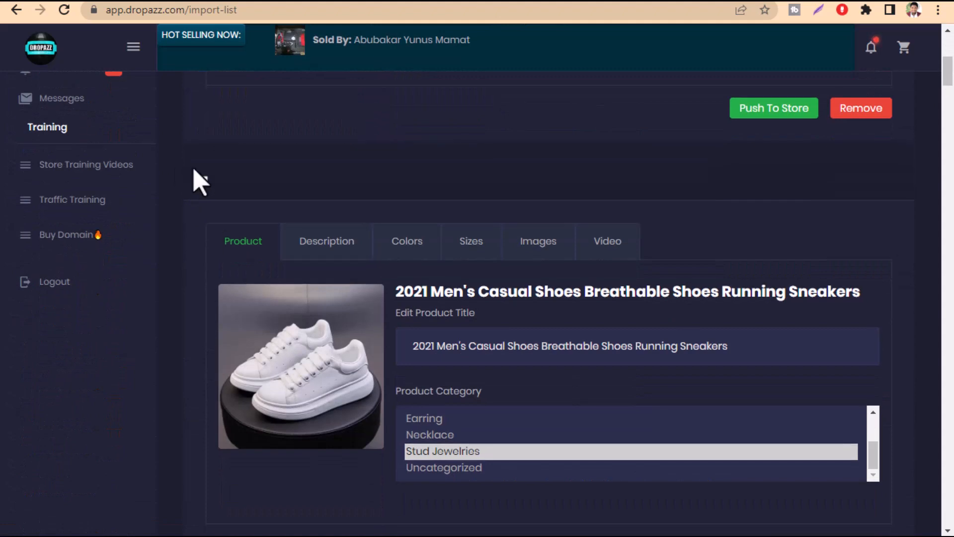
scroll(188, 217, down, 8)
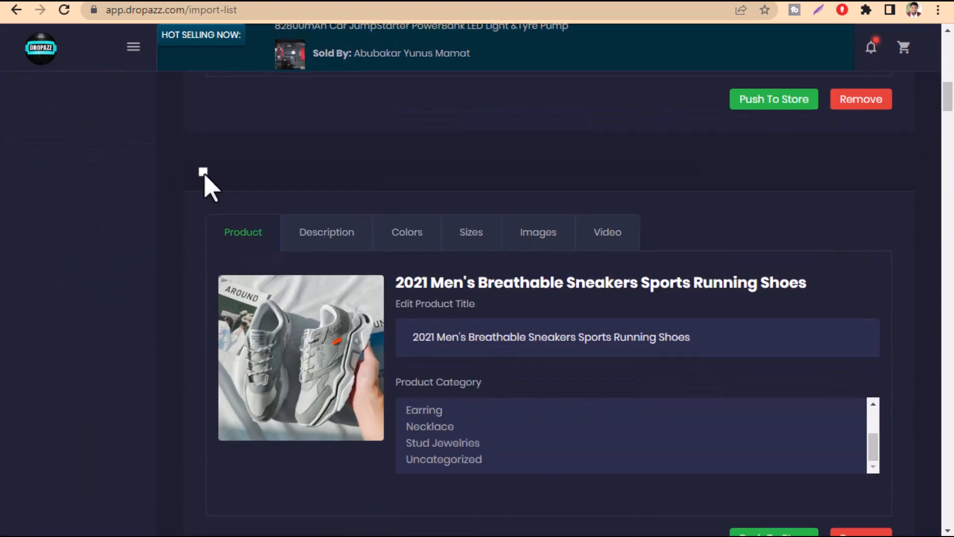
scroll(278, 348, down, 3)
scroll(278, 348, down, 5)
scroll(341, 390, down, 9)
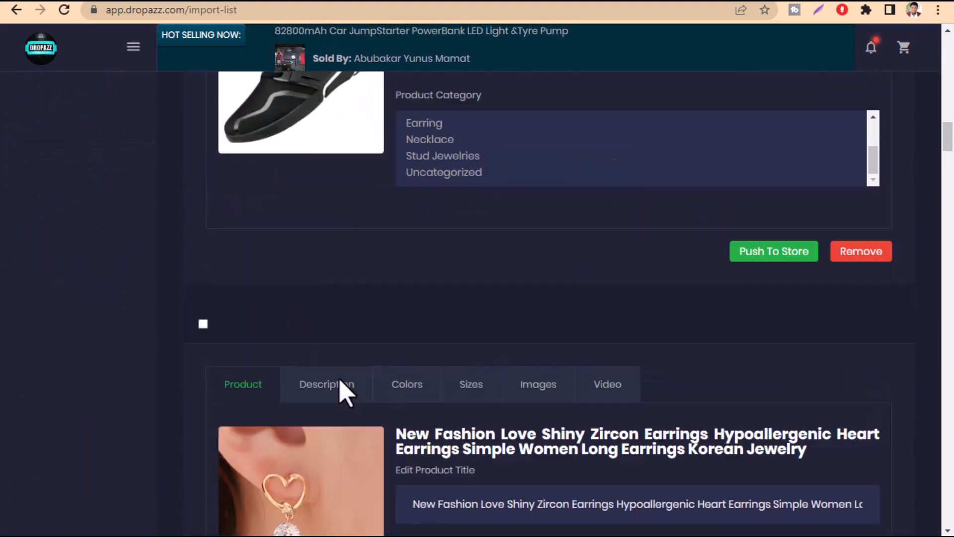
click(203, 80)
scroll(328, 298, down, 7)
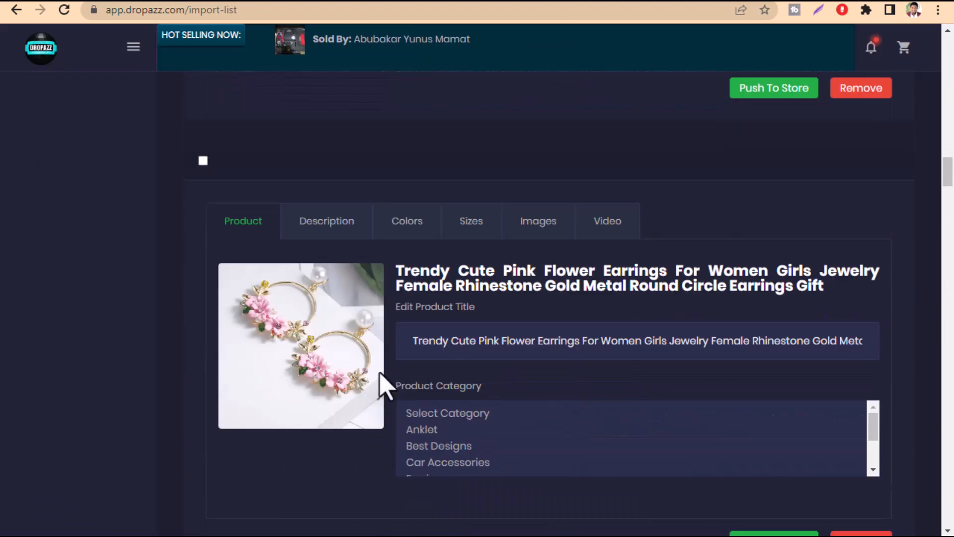
drag(952, 170, 952, 512)
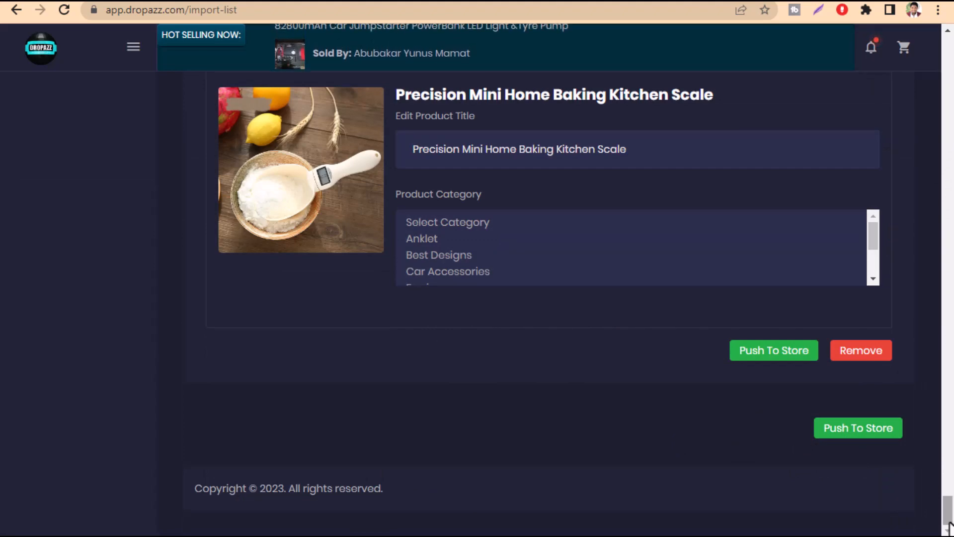
scroll(547, 298, up, 3)
drag(953, 514, 940, 56)
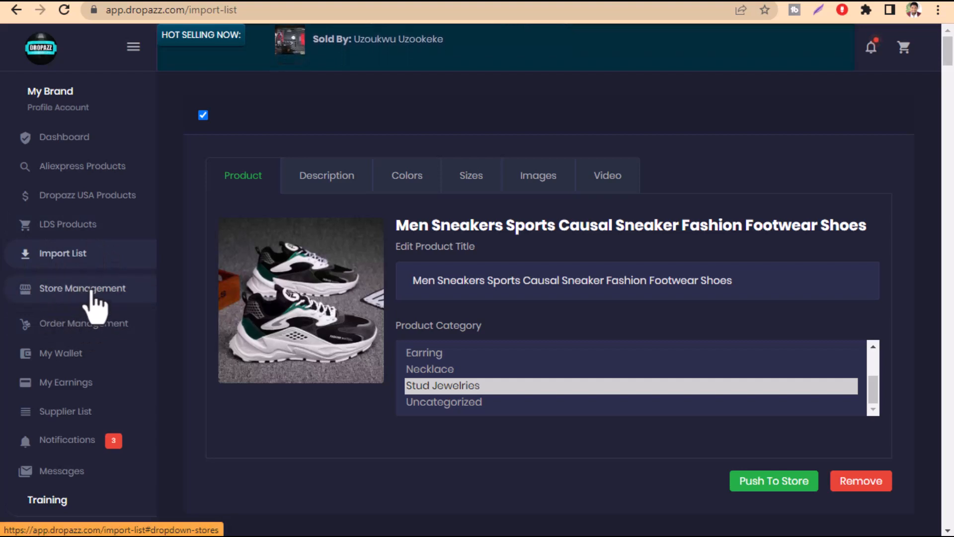
Open the list of products already in the store and view the rose gold flower ring on the storefront
click(65, 297)
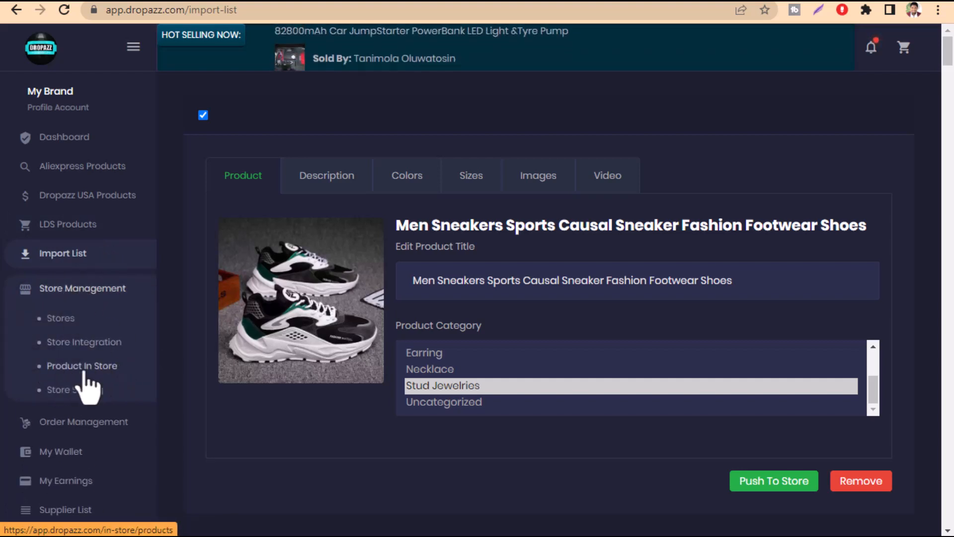
click(26, 369)
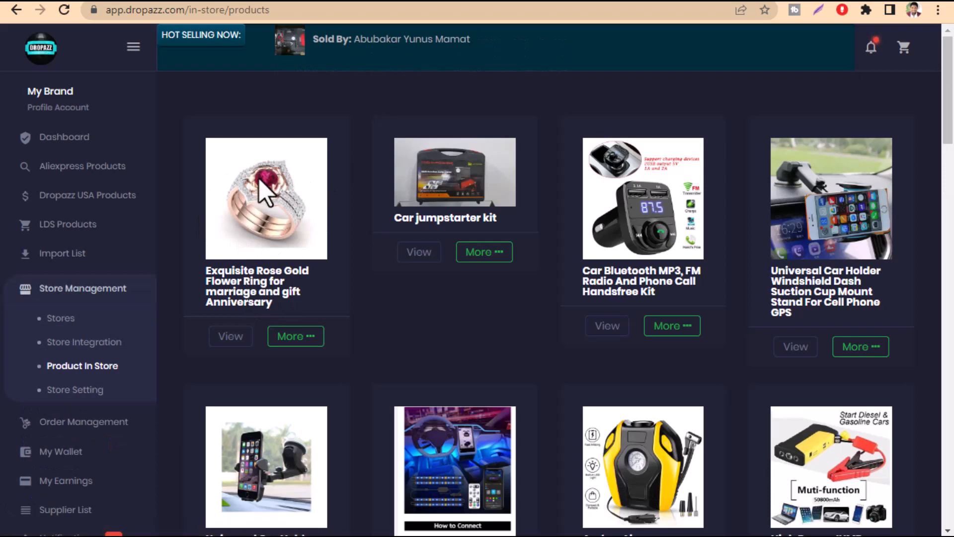
click(219, 349)
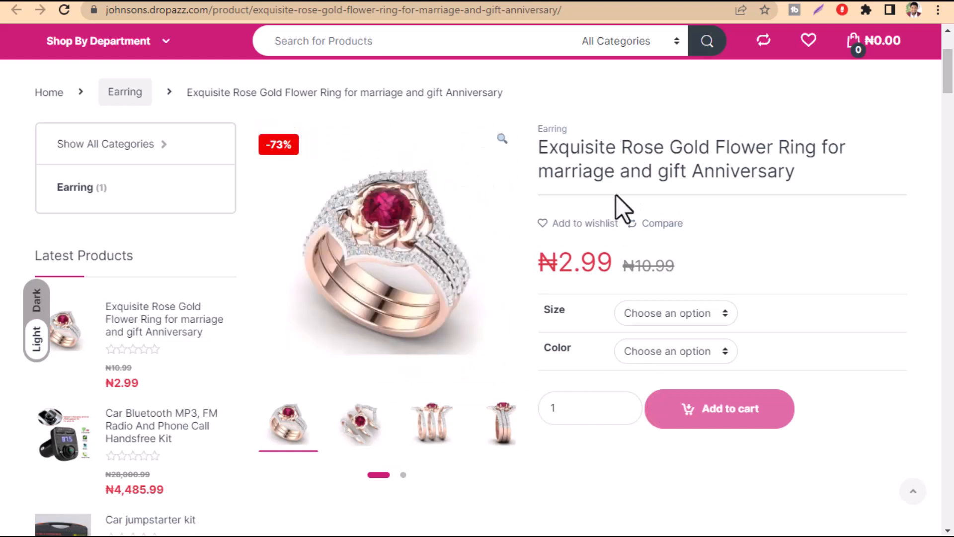
Examine the ring's title, price, description and pictures on its storefront page, then return to the purchase options
drag(541, 148, 806, 189)
scroll(699, 314, down, 2)
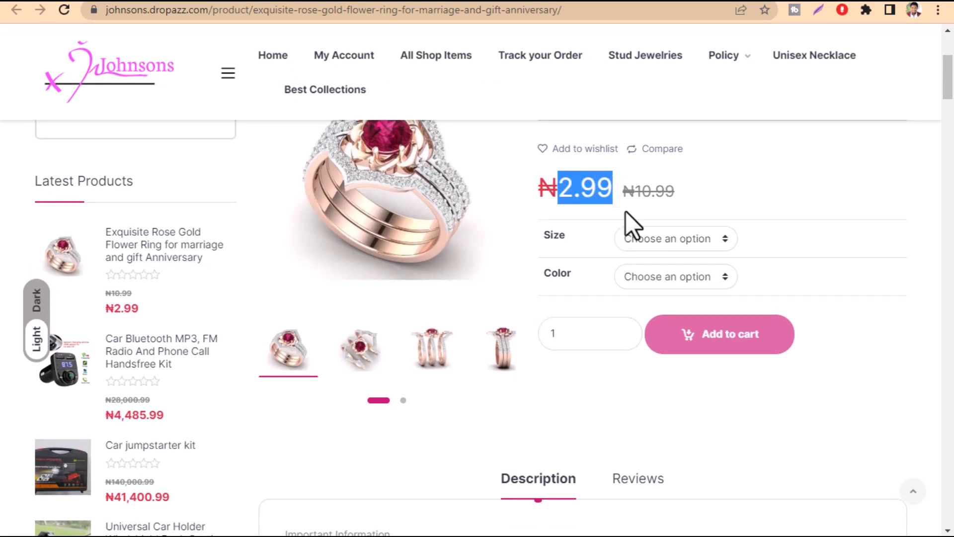
click(576, 202)
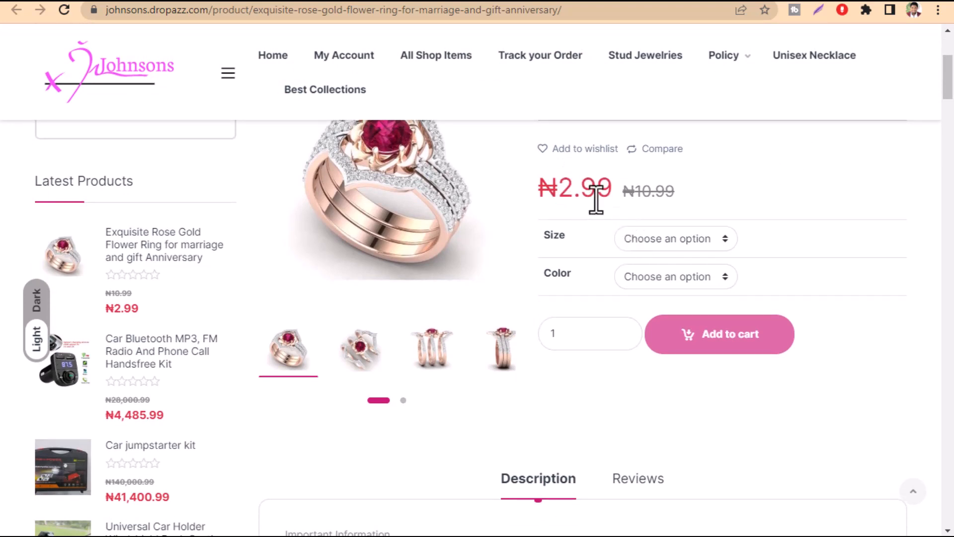
scroll(599, 293, down, 20)
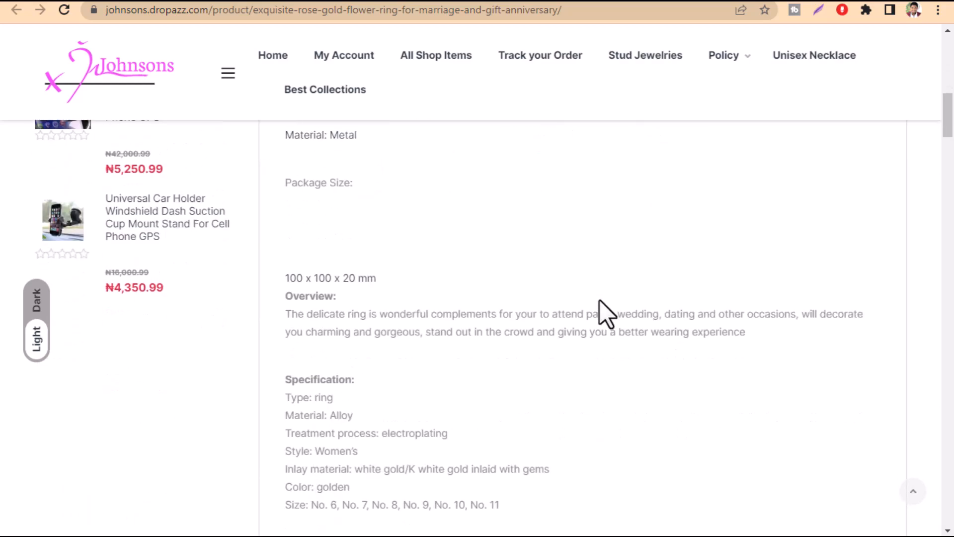
scroll(600, 298, down, 15)
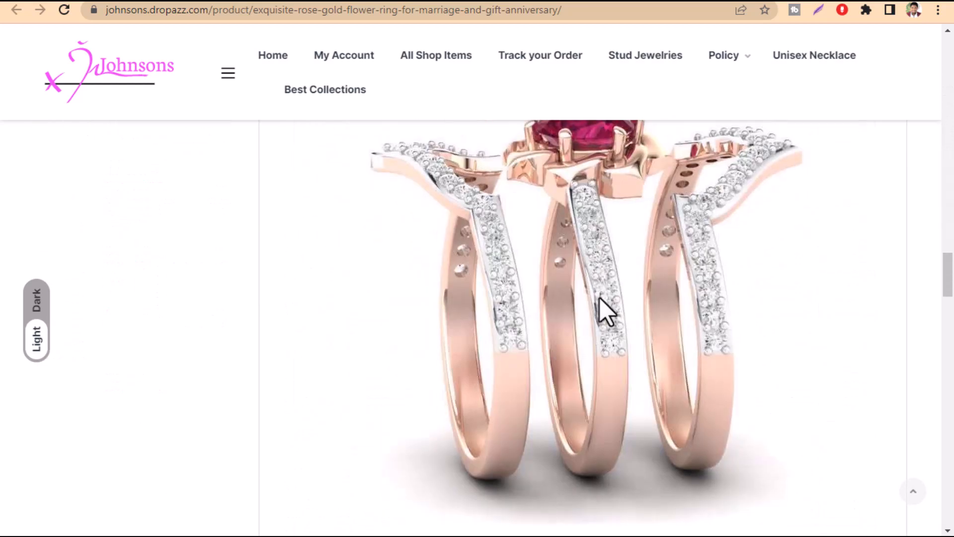
scroll(602, 293, up, 20)
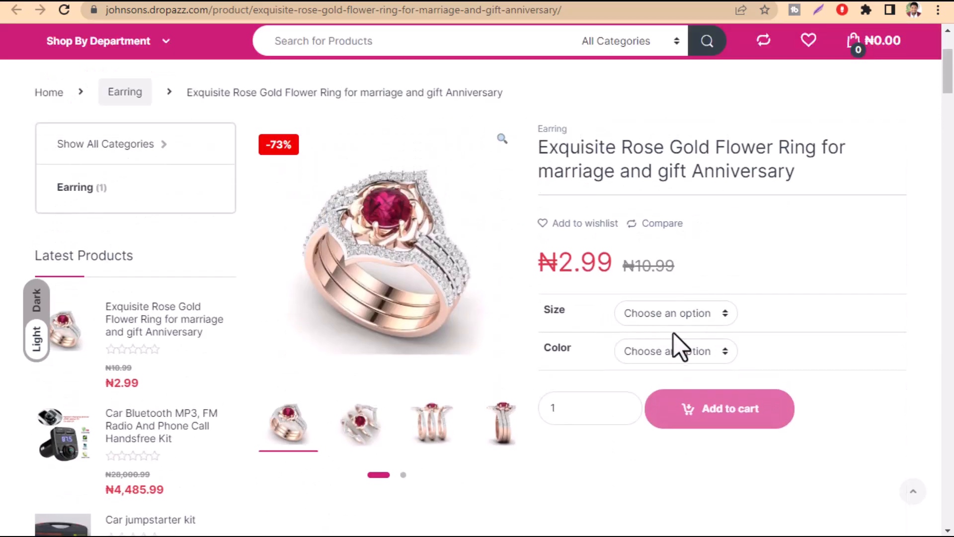
Choose size NO.8 and color Gold for the ring and examine its sale and regular prices
click(633, 318)
click(654, 368)
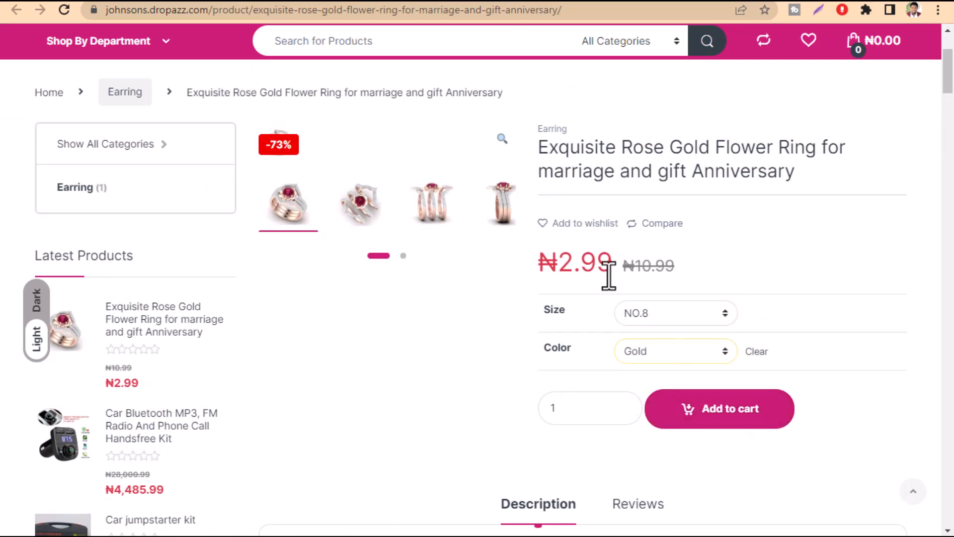
drag(558, 264, 647, 265)
Switch back to the Dropazz app, open the rose gold flower ring's price update form and look through its variants
click(491, 1)
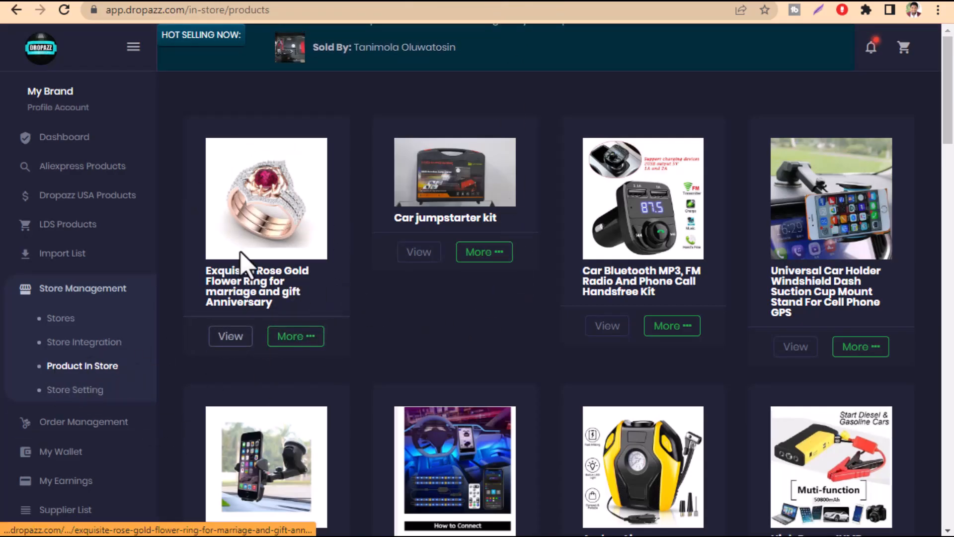
click(287, 344)
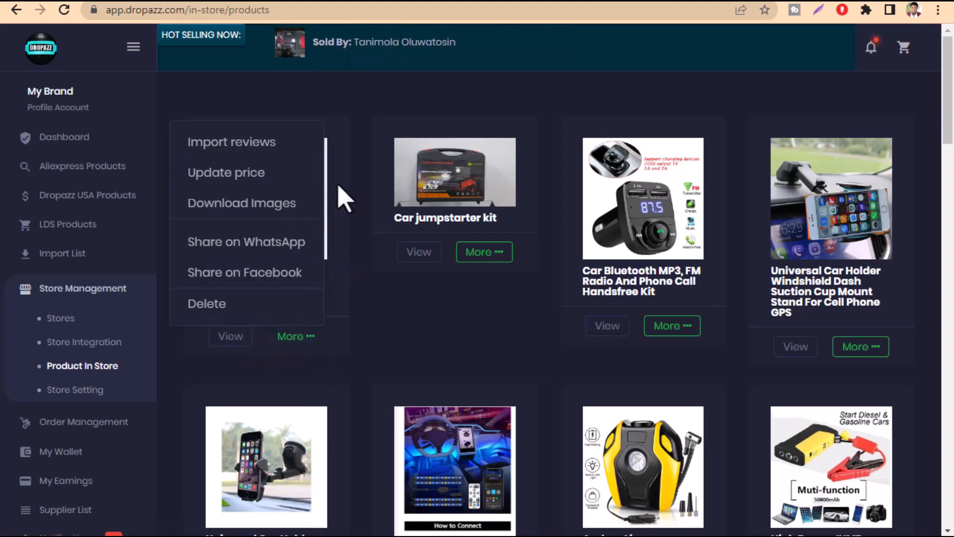
click(247, 180)
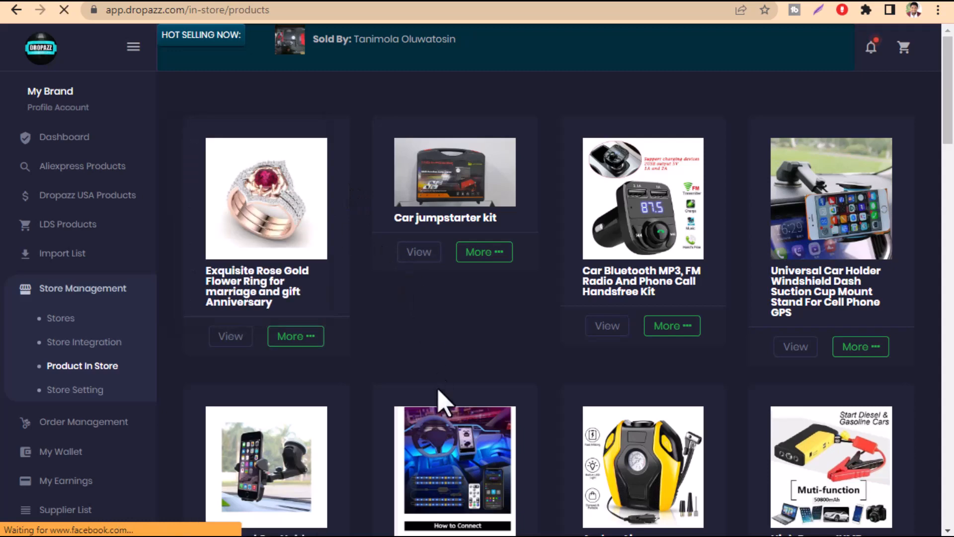
scroll(597, 390, down, 5)
scroll(597, 405, up, 5)
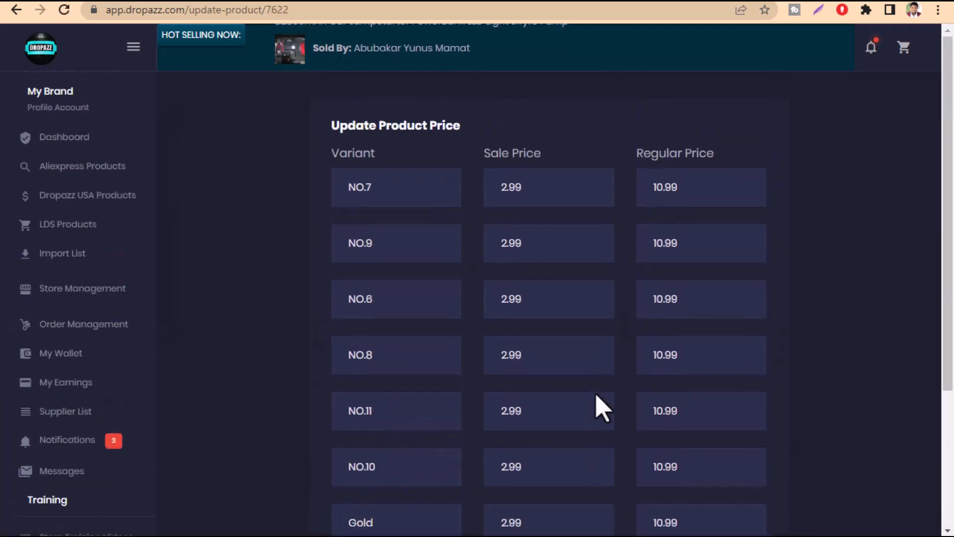
scroll(499, 298, down, 5)
scroll(497, 293, up, 5)
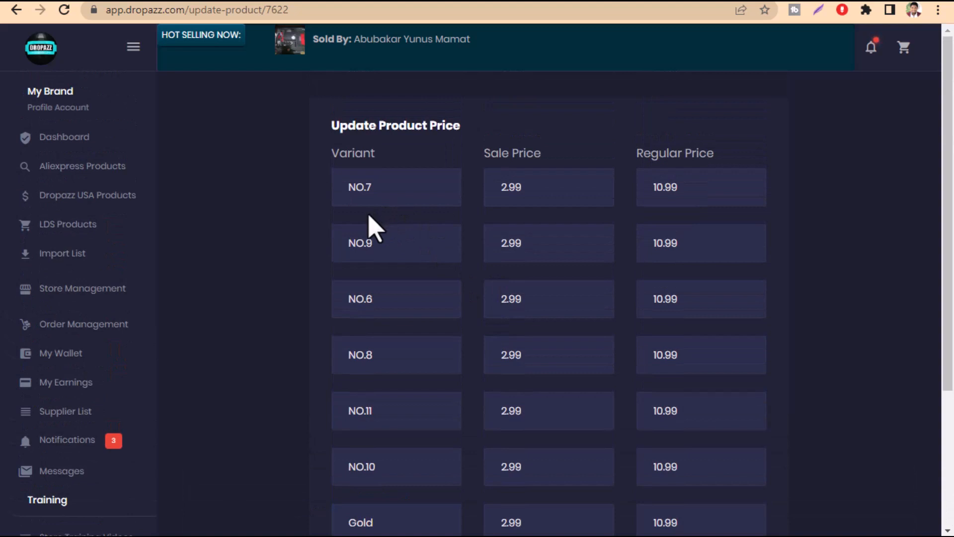
Set the NO.7 variant's sale price to 12.99 and its regular price to 15.99
double_click(514, 187)
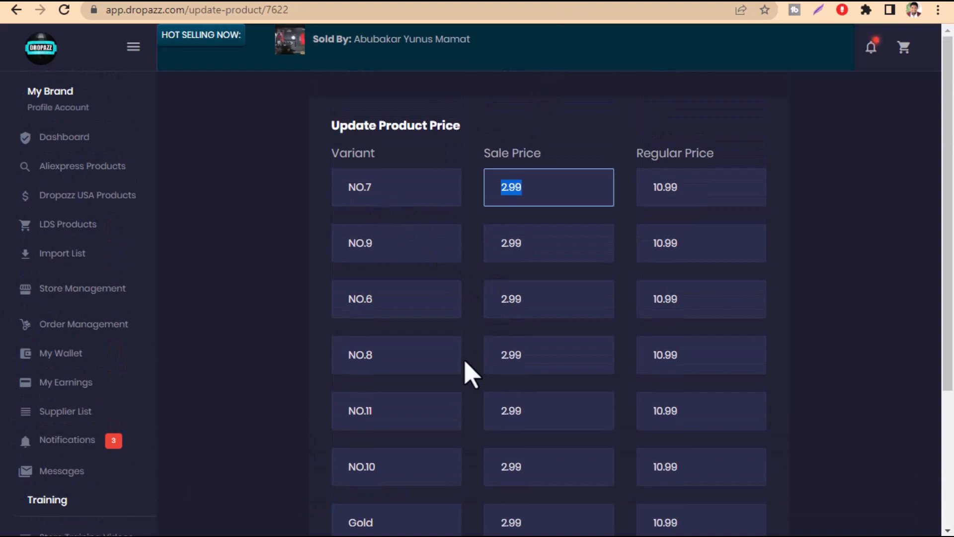
click(499, 199)
text(1)
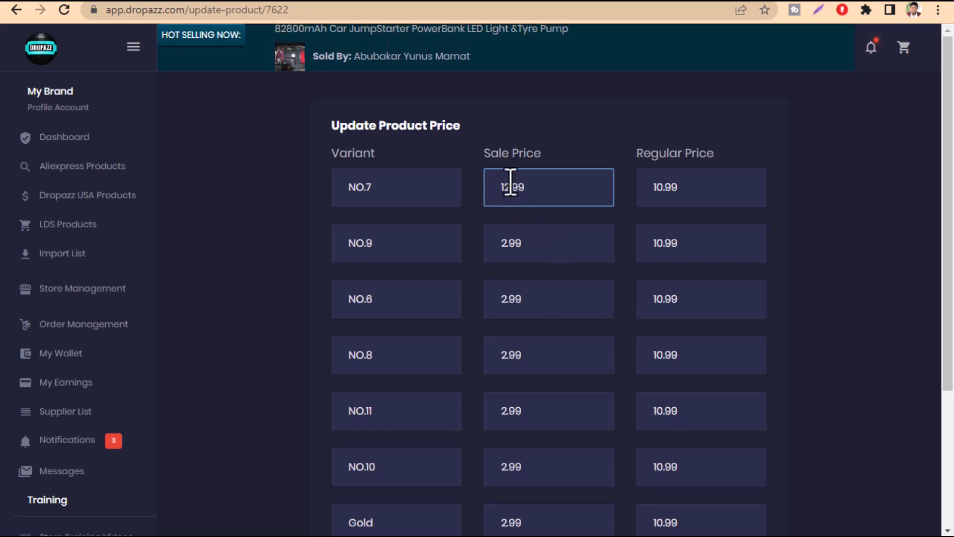
click(675, 192)
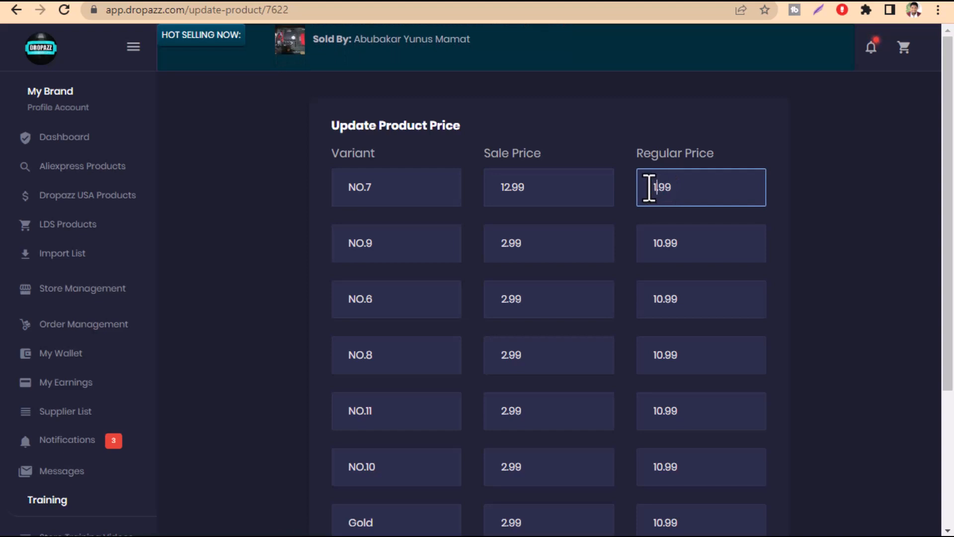
drag(544, 197, 484, 189)
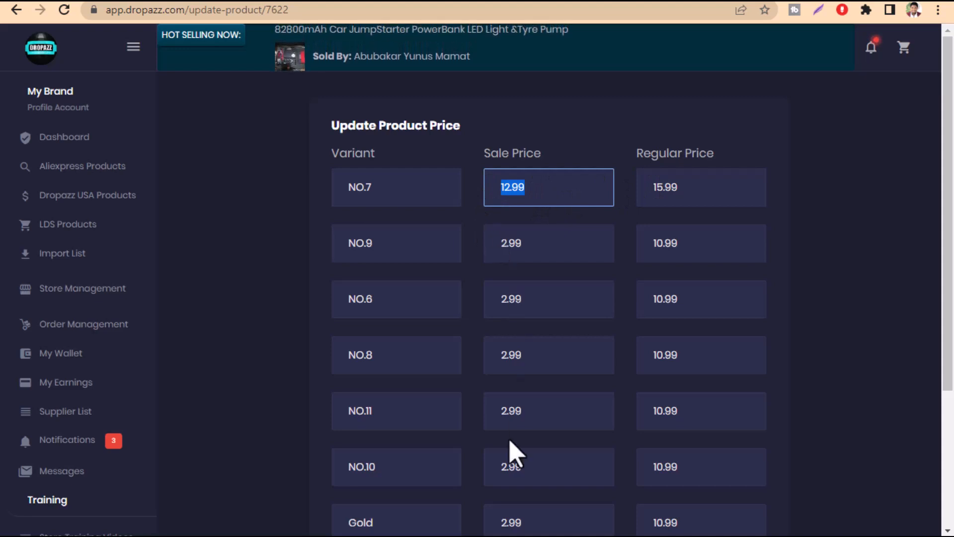
Look over the remaining variant prices and submit the ring's price update
scroll(511, 452, down, 3)
scroll(511, 462, up, 3)
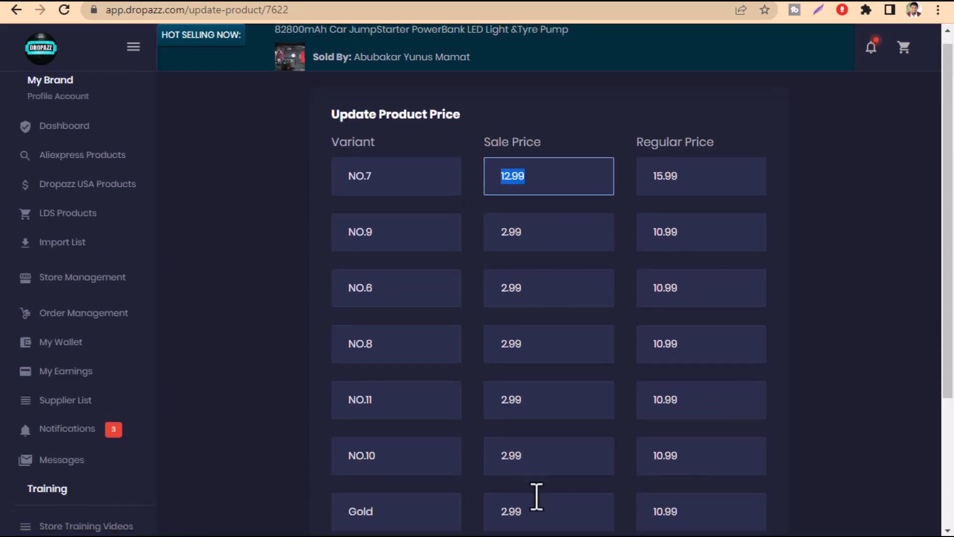
scroll(535, 496, down, 2)
scroll(394, 473, up, 2)
scroll(423, 396, down, 4)
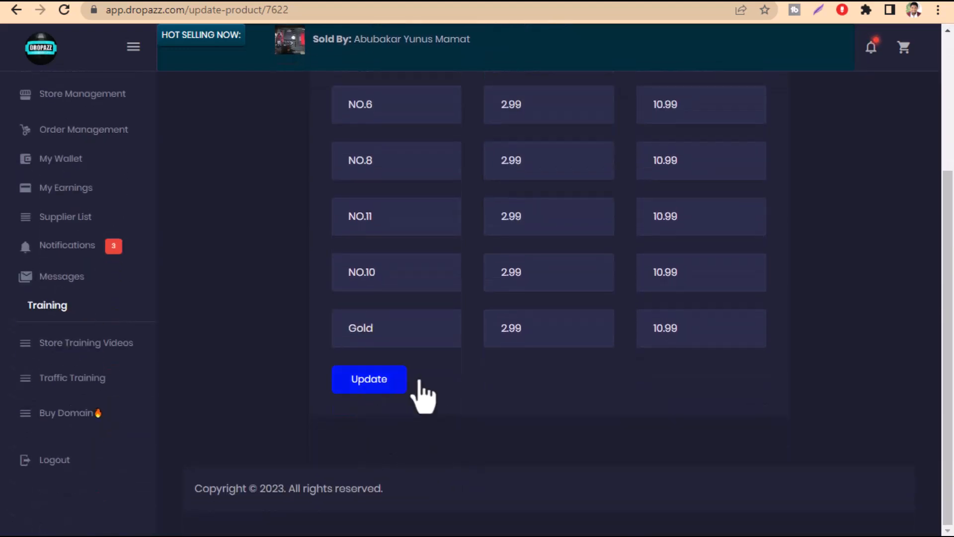
click(361, 393)
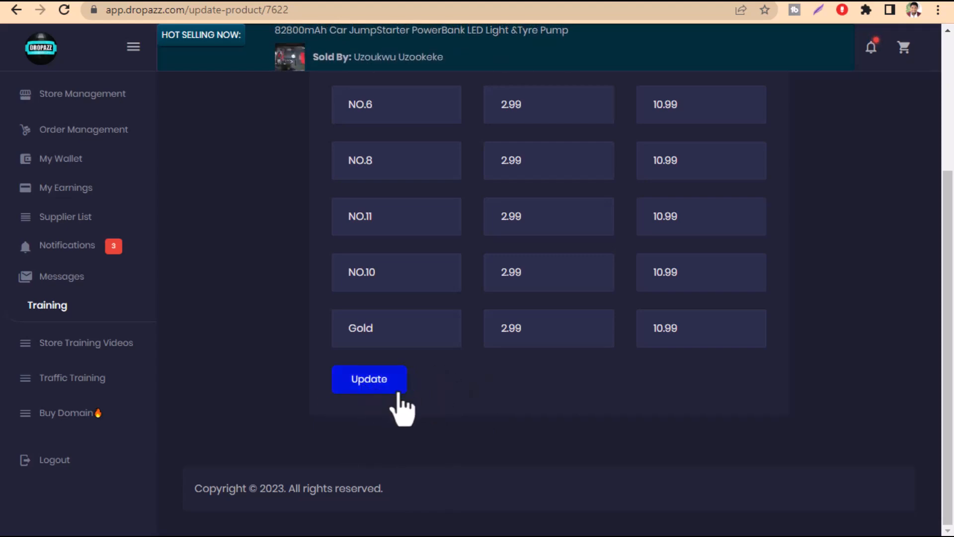
Check the ring's prices on its storefront page and return to the price update form
scroll(477, 423, up, 4)
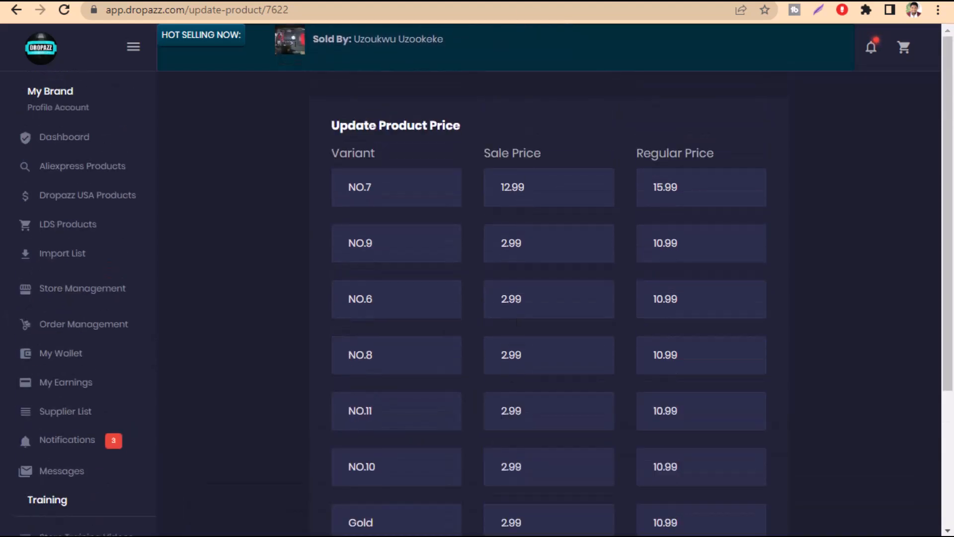
click(572, 1)
scroll(632, 425, down, 3)
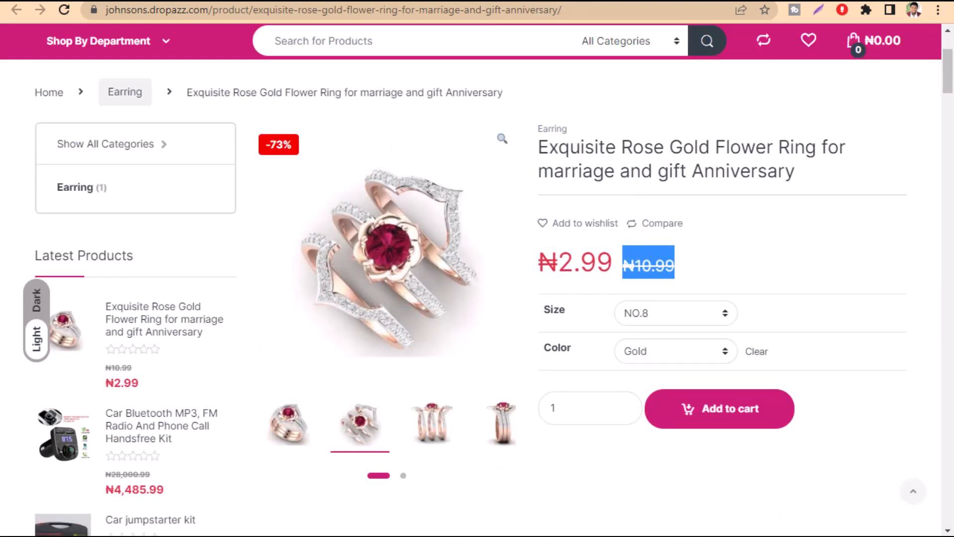
click(467, 1)
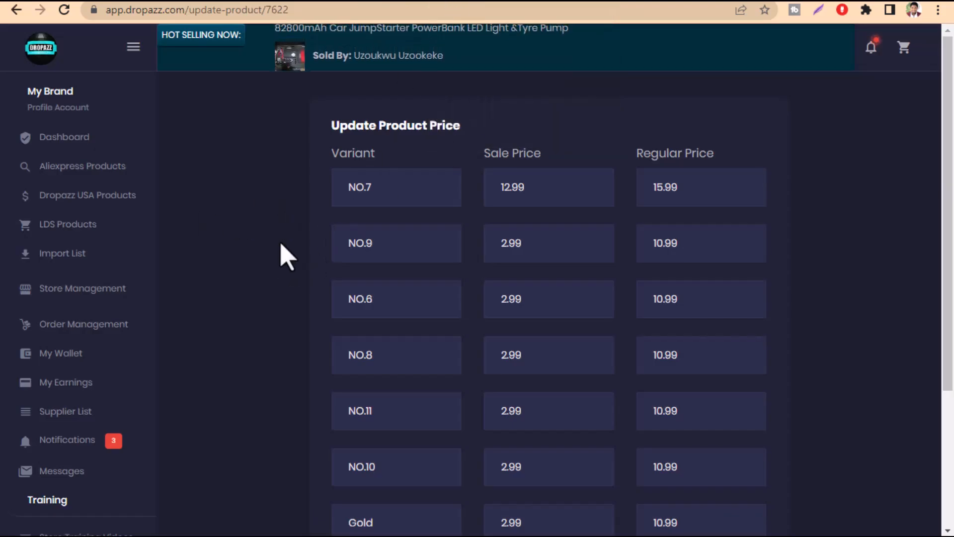